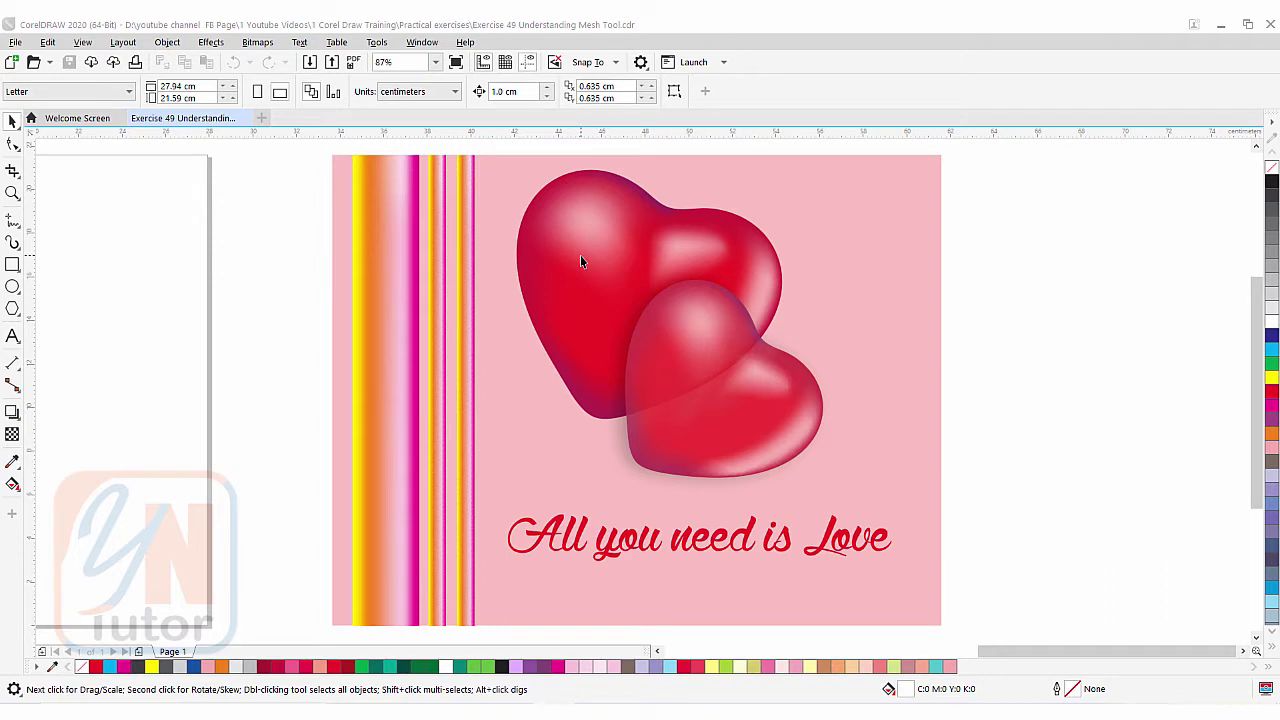
- Draw a square about 5.26 cm wide in the page's upper-left area and give it a black outline
left_click(12, 193)
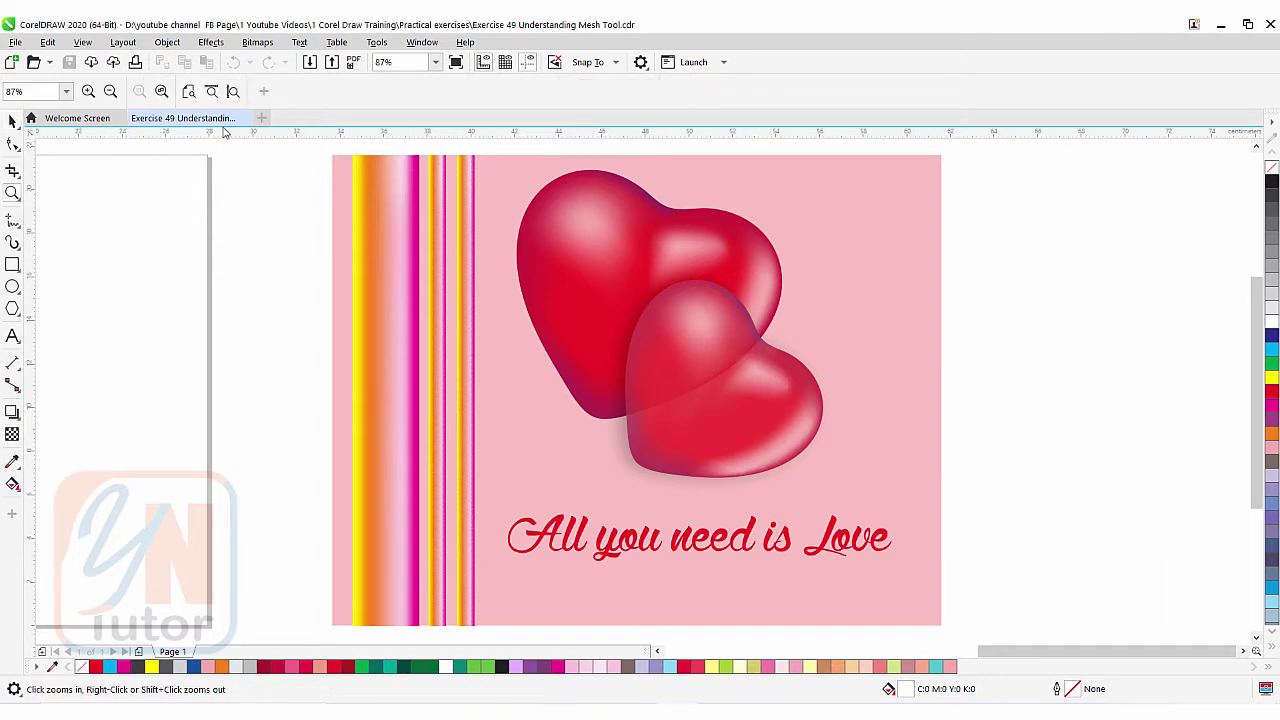
left_click(233, 91)
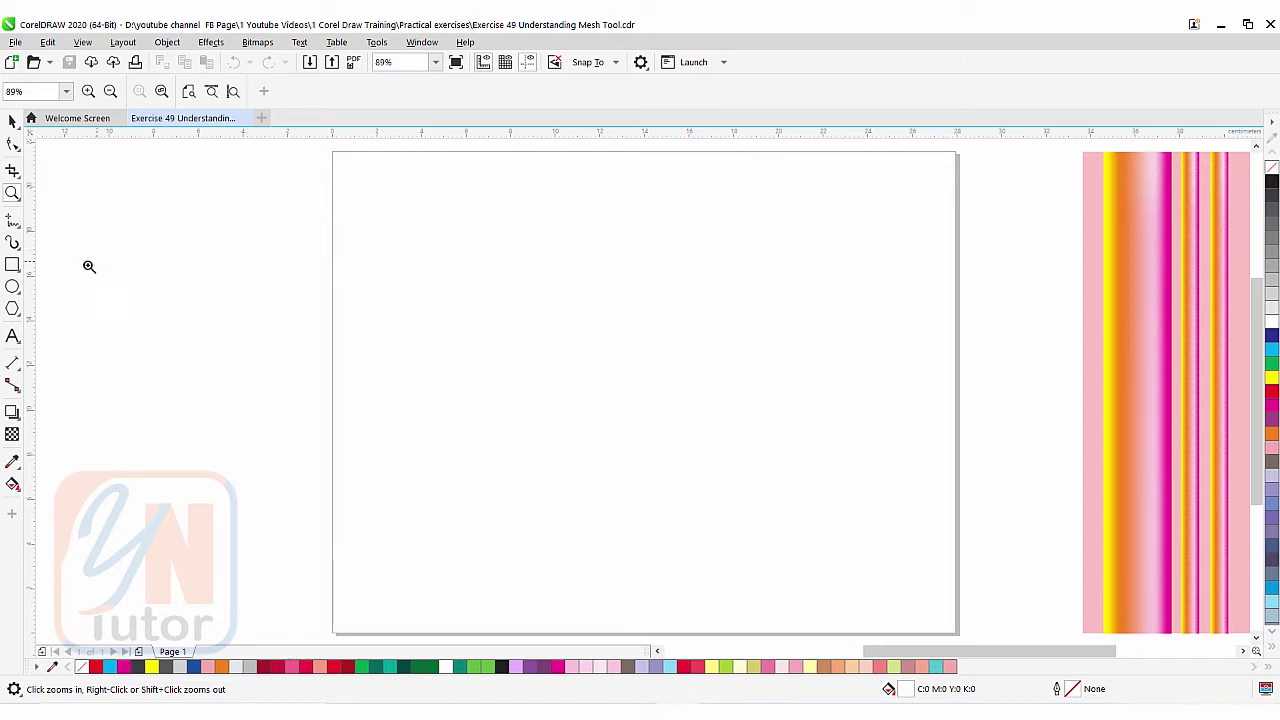
left_click(13, 265)
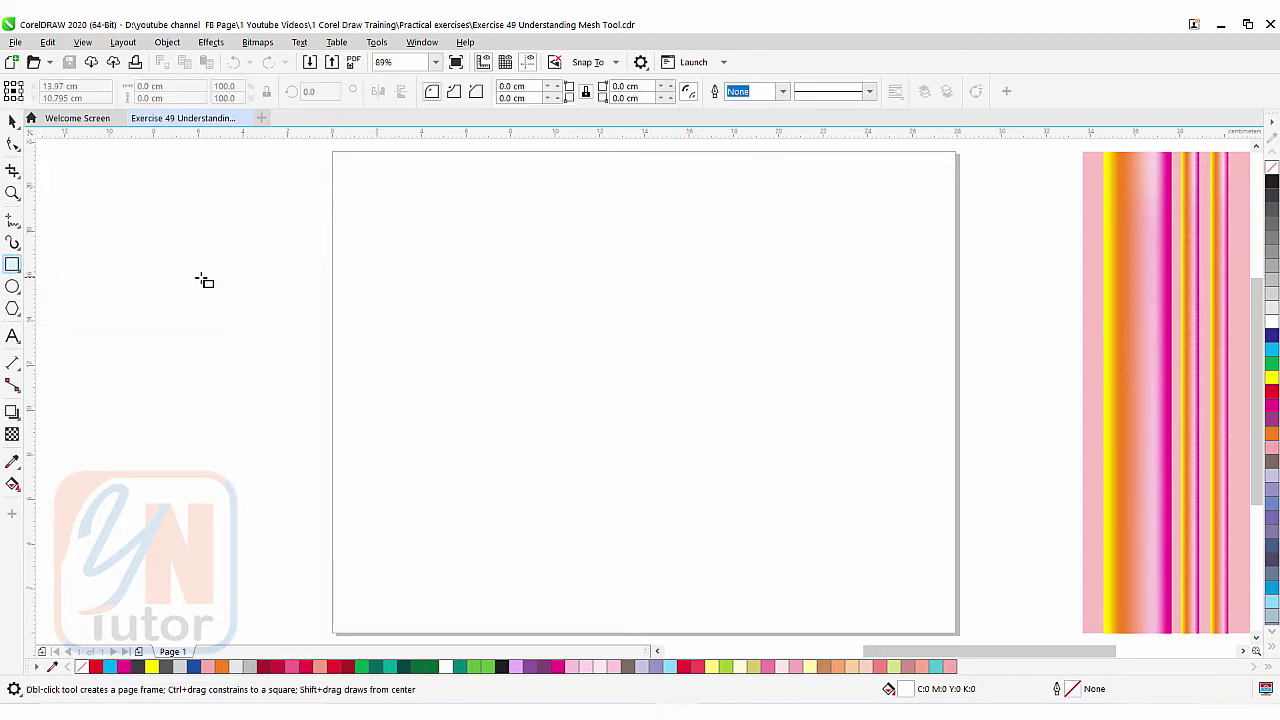
left_click_drag(389, 222, 504, 336)
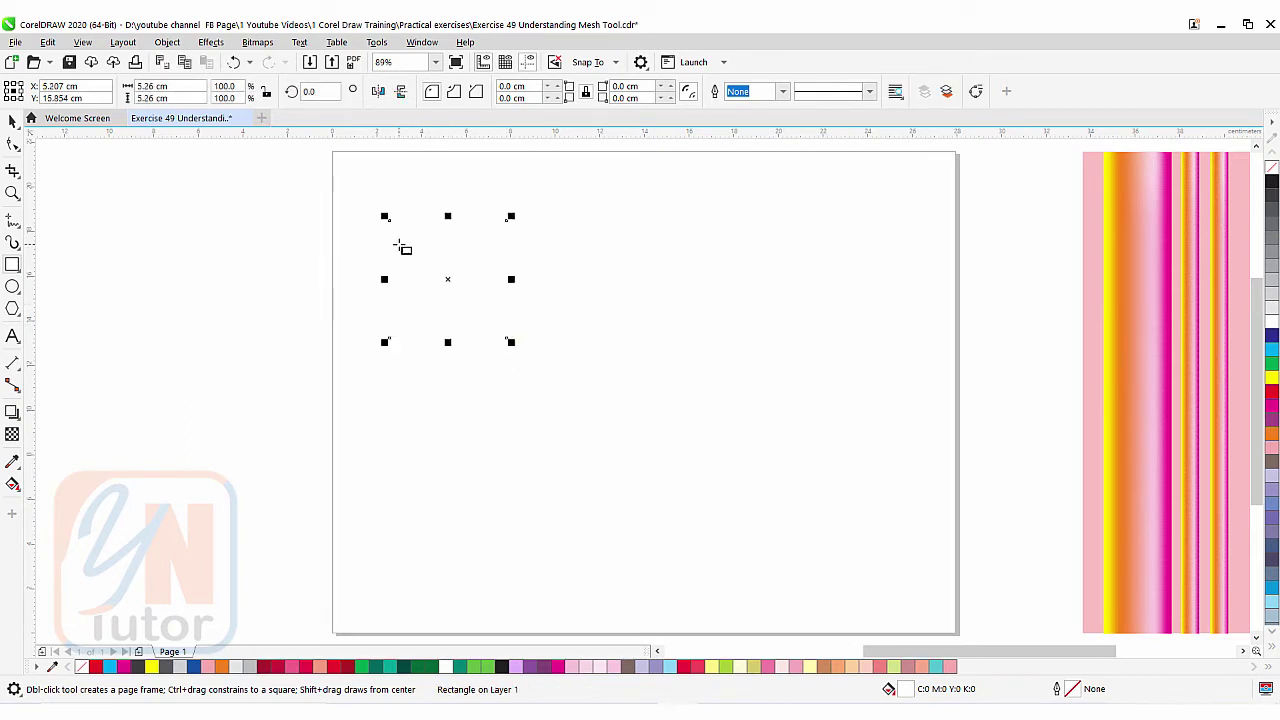
right_click(1271, 181)
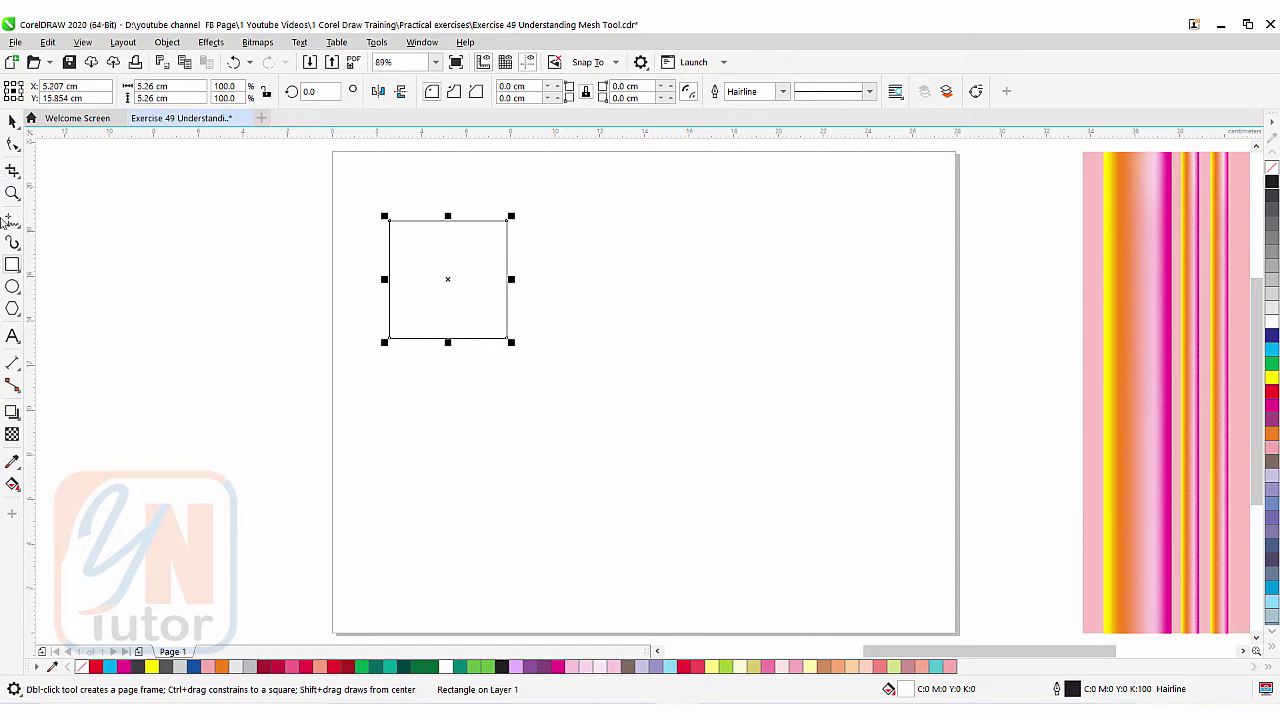
- Apply a mesh fill to the square with a grid of 3 columns and 3 rows
left_click(13, 487)
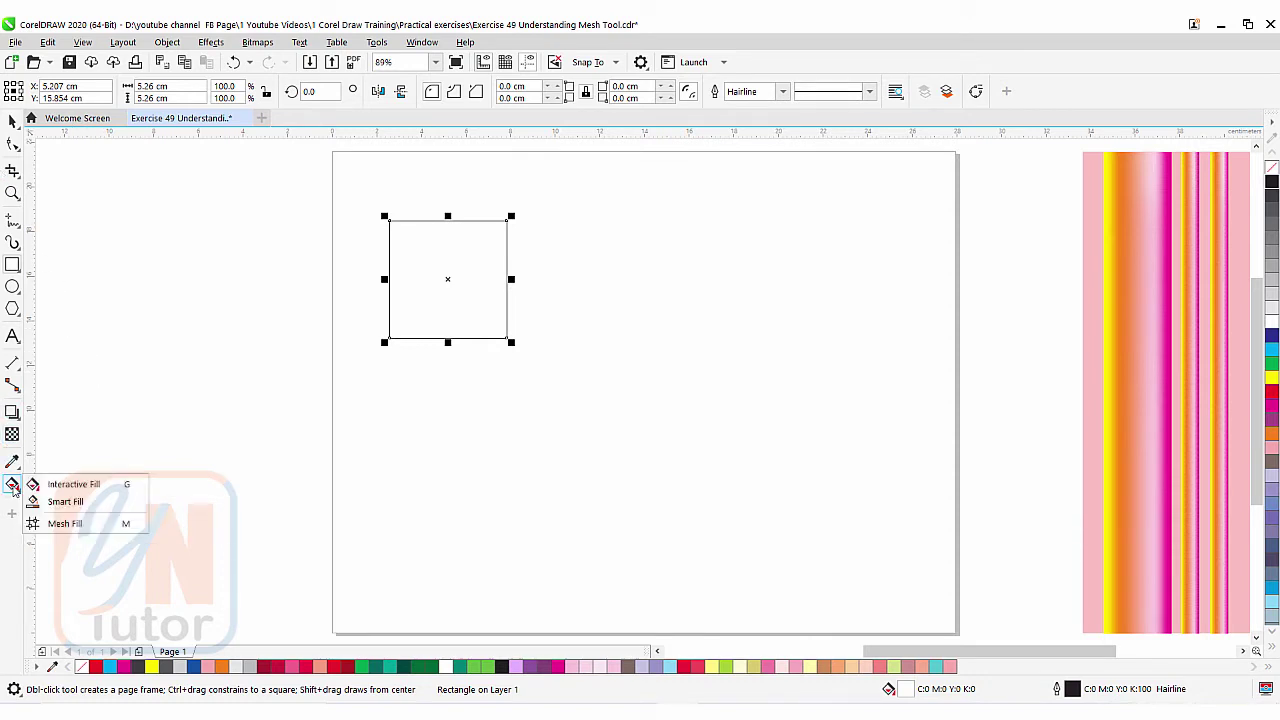
left_click(61, 526)
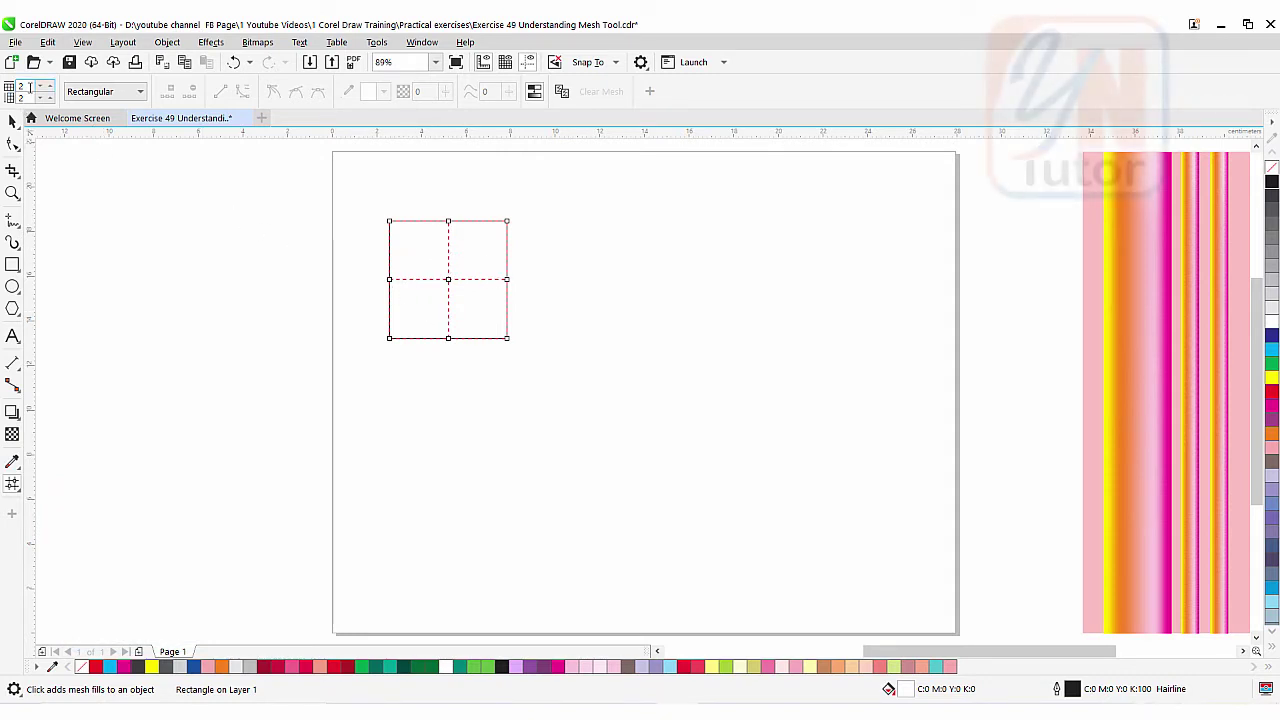
left_click(50, 87)
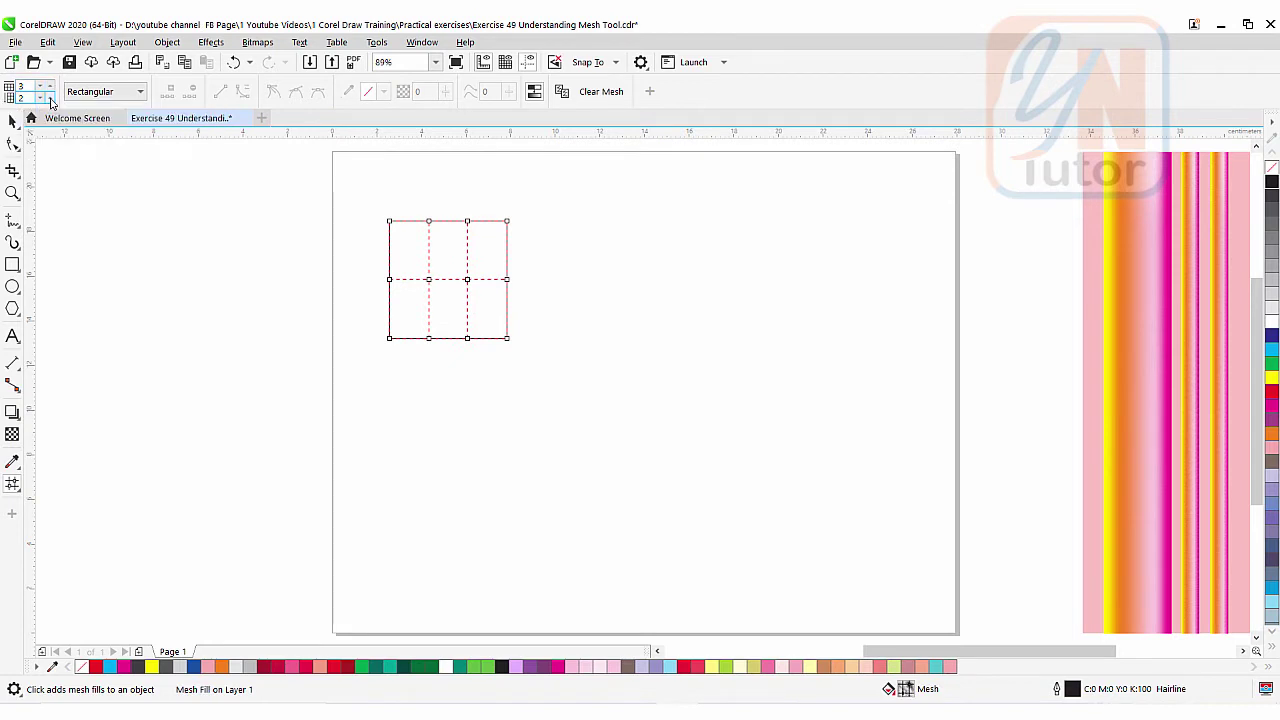
left_click(50, 94)
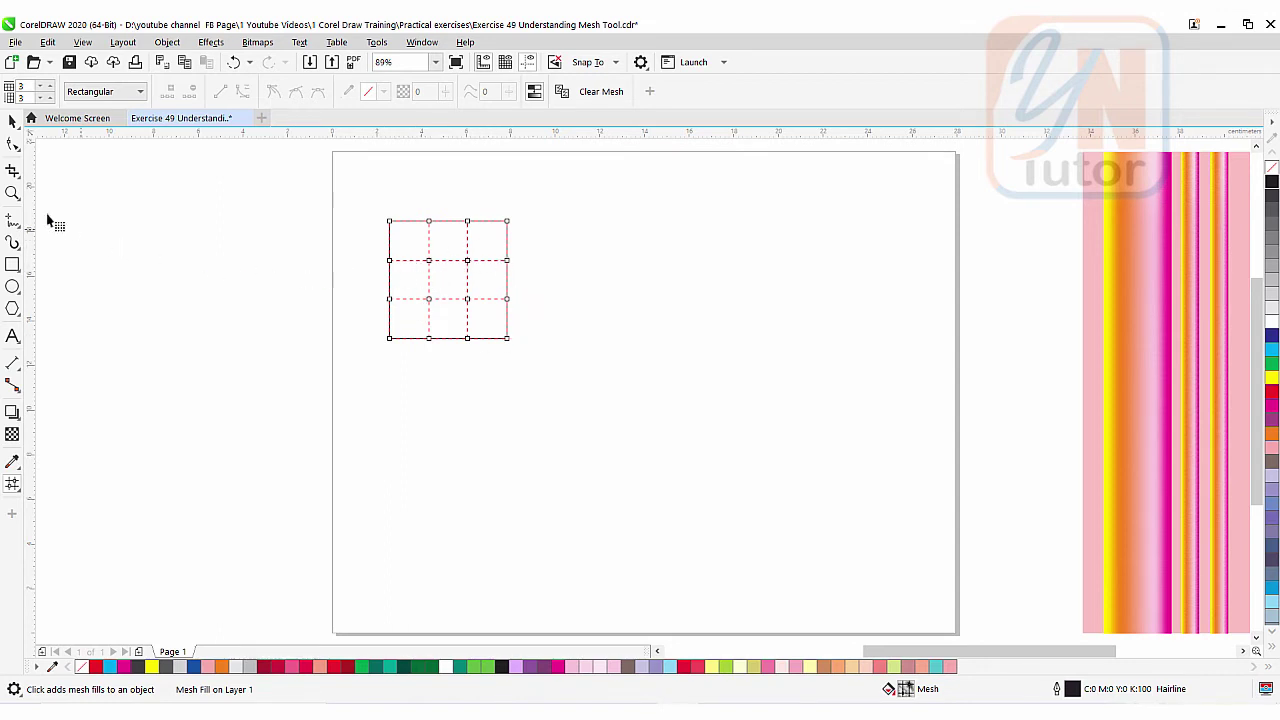
- Using Rectangular node selection, color the square's right-edge mesh nodes magenta and the neighbouring inner node column pink
left_click(14, 193)
left_click_drag(361, 198, 535, 371)
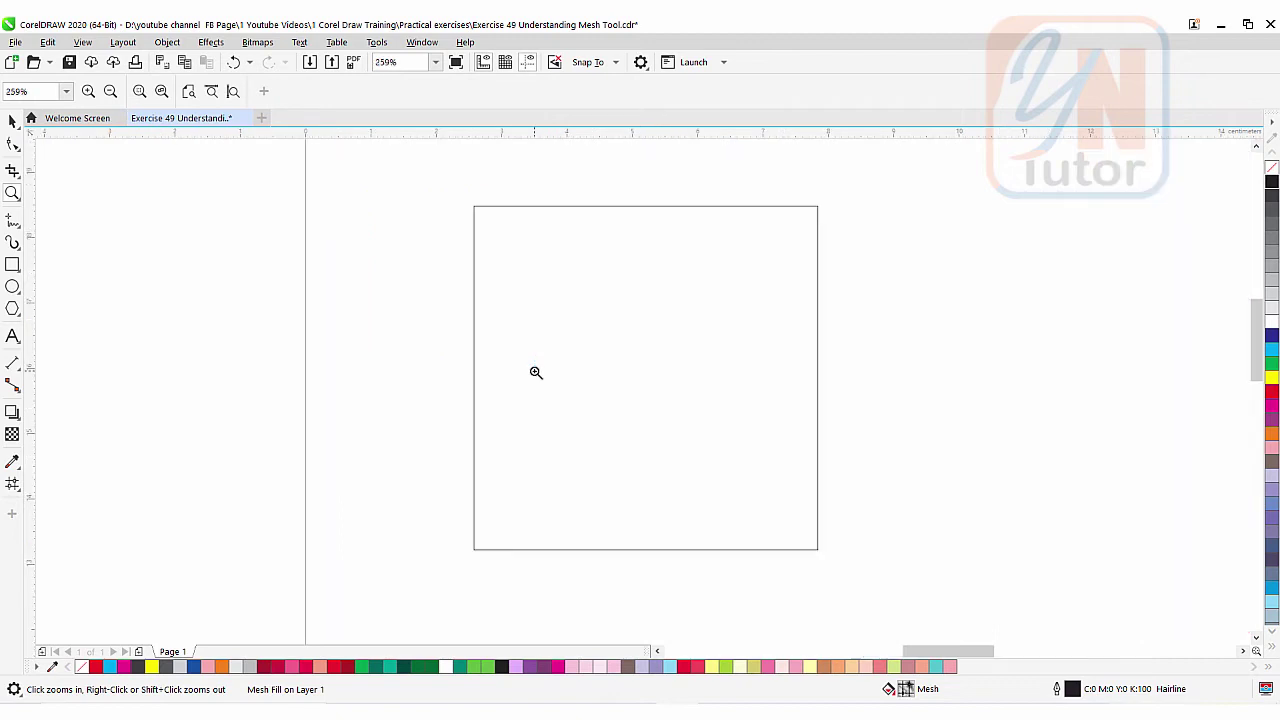
left_click(14, 486)
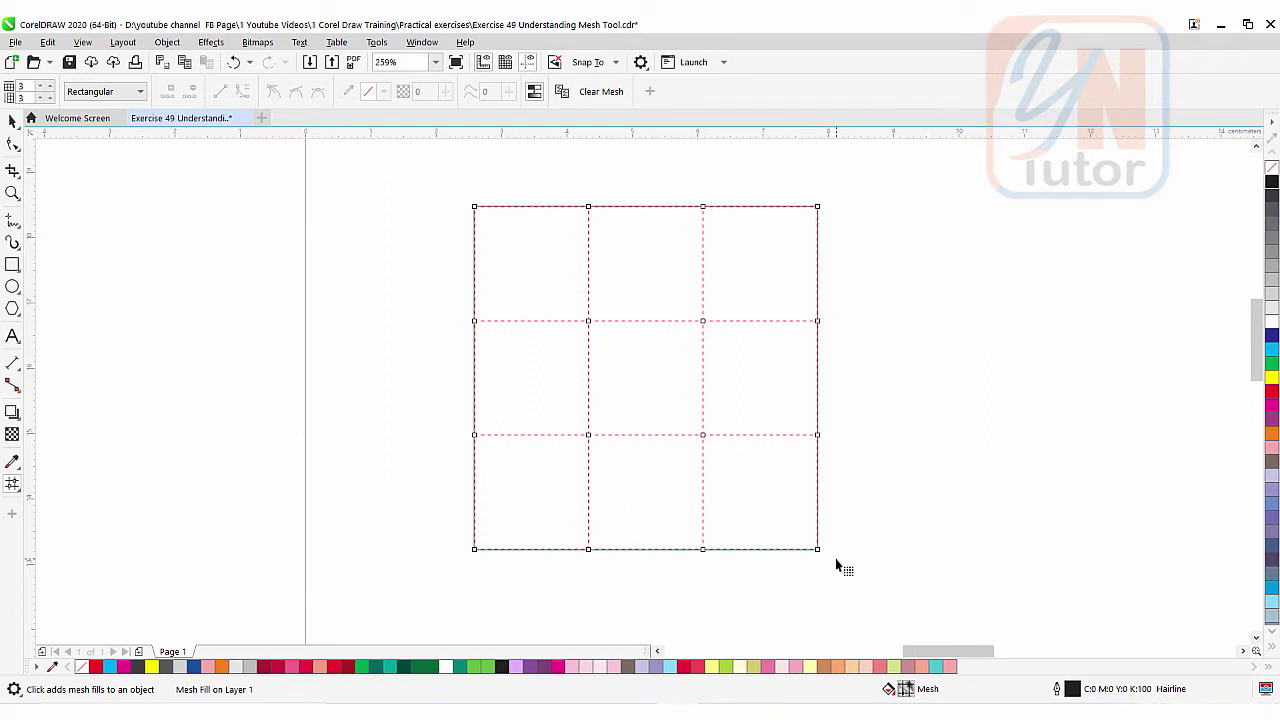
left_click(130, 92)
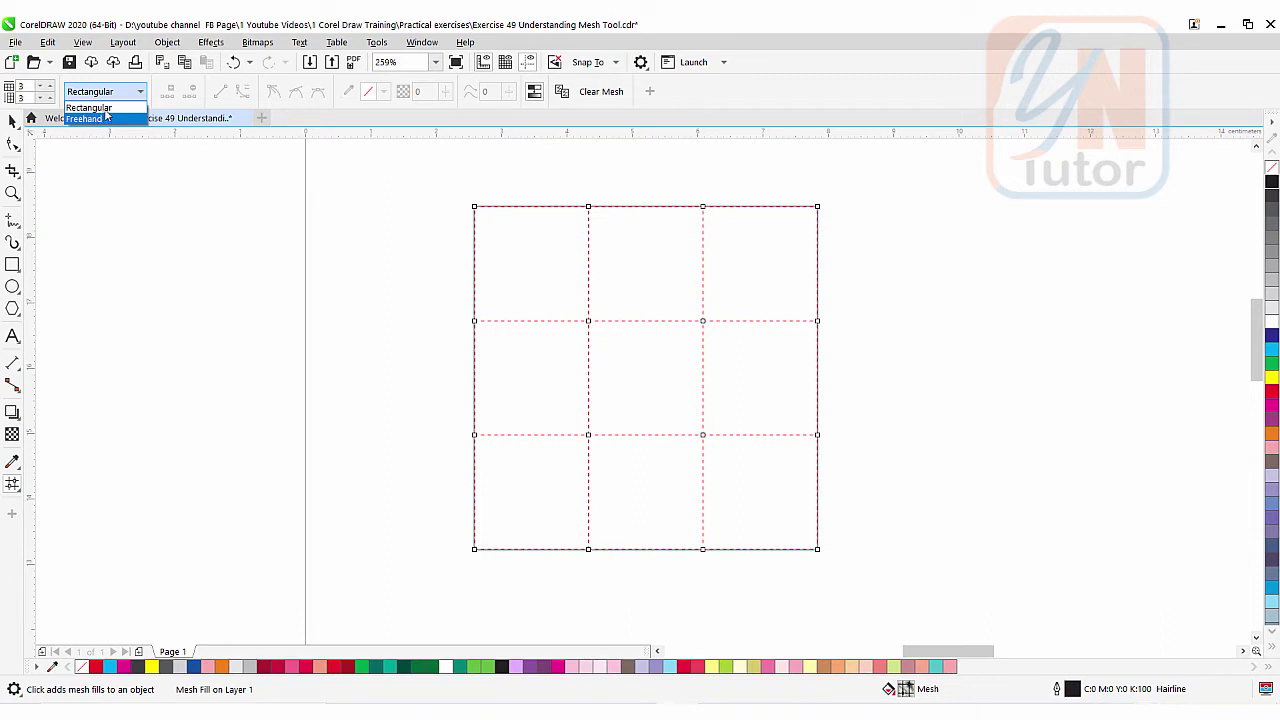
left_click(107, 107)
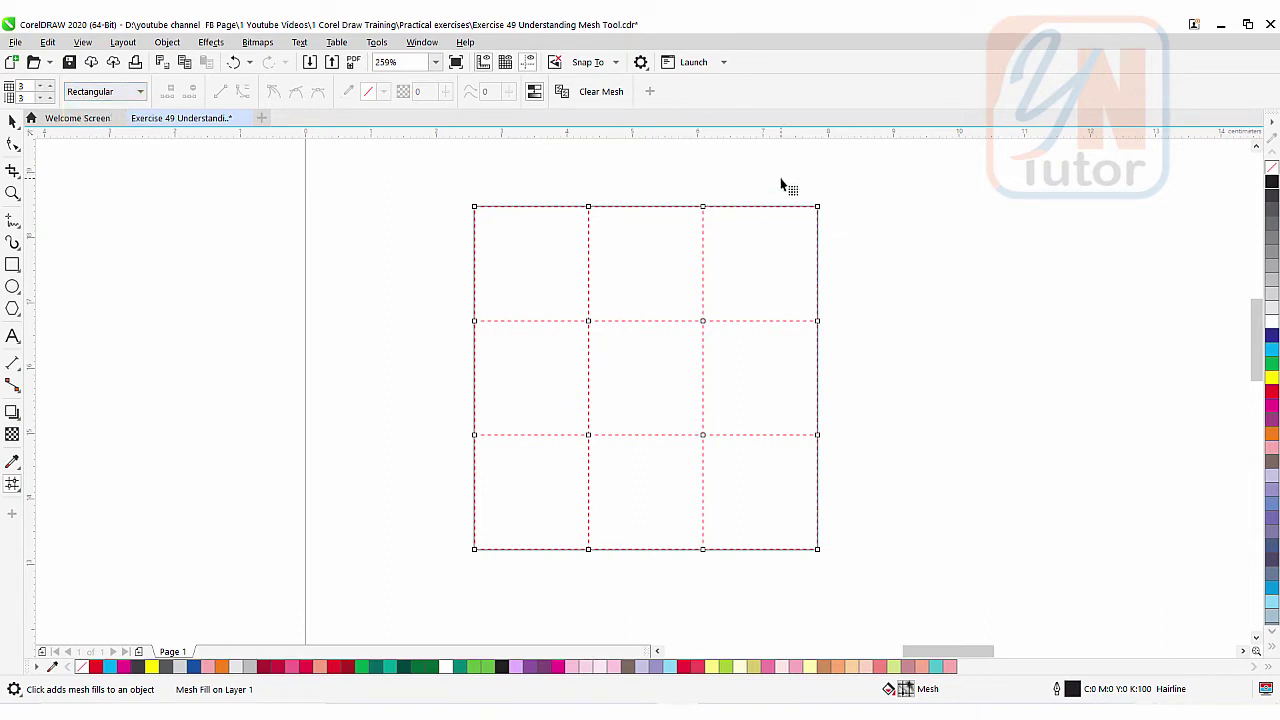
left_click_drag(781, 179, 876, 593)
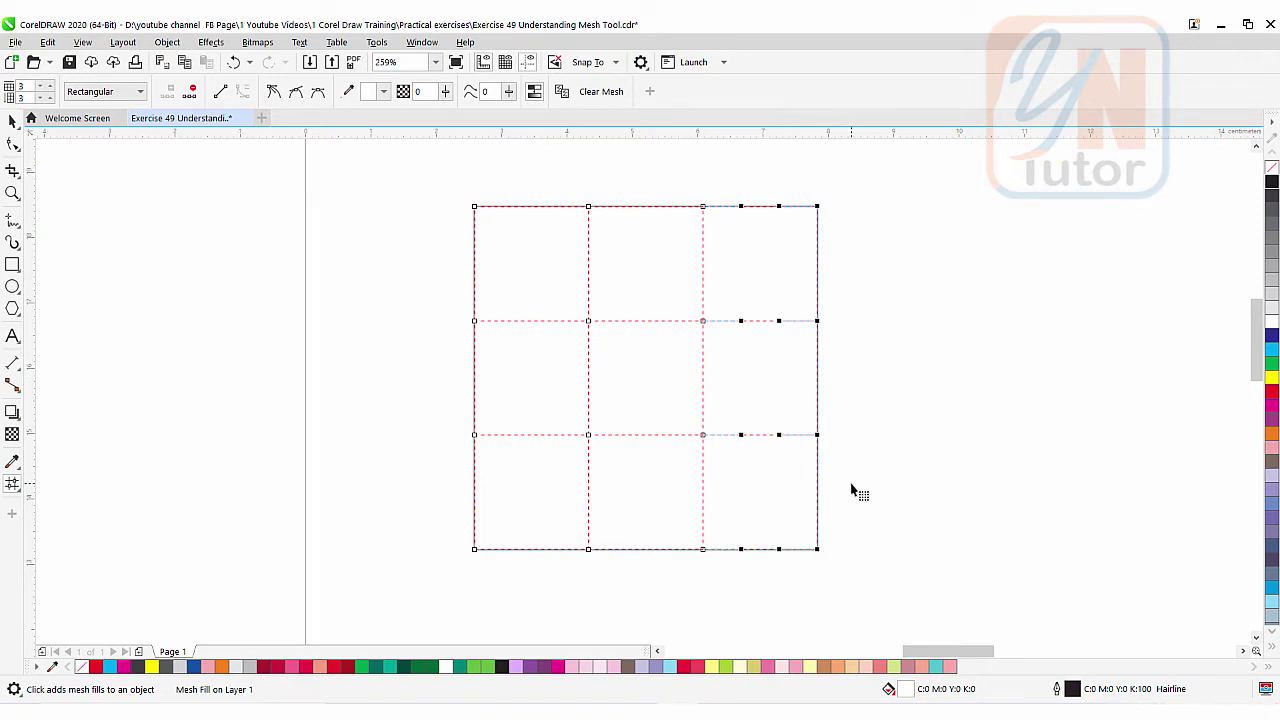
left_click(1273, 410)
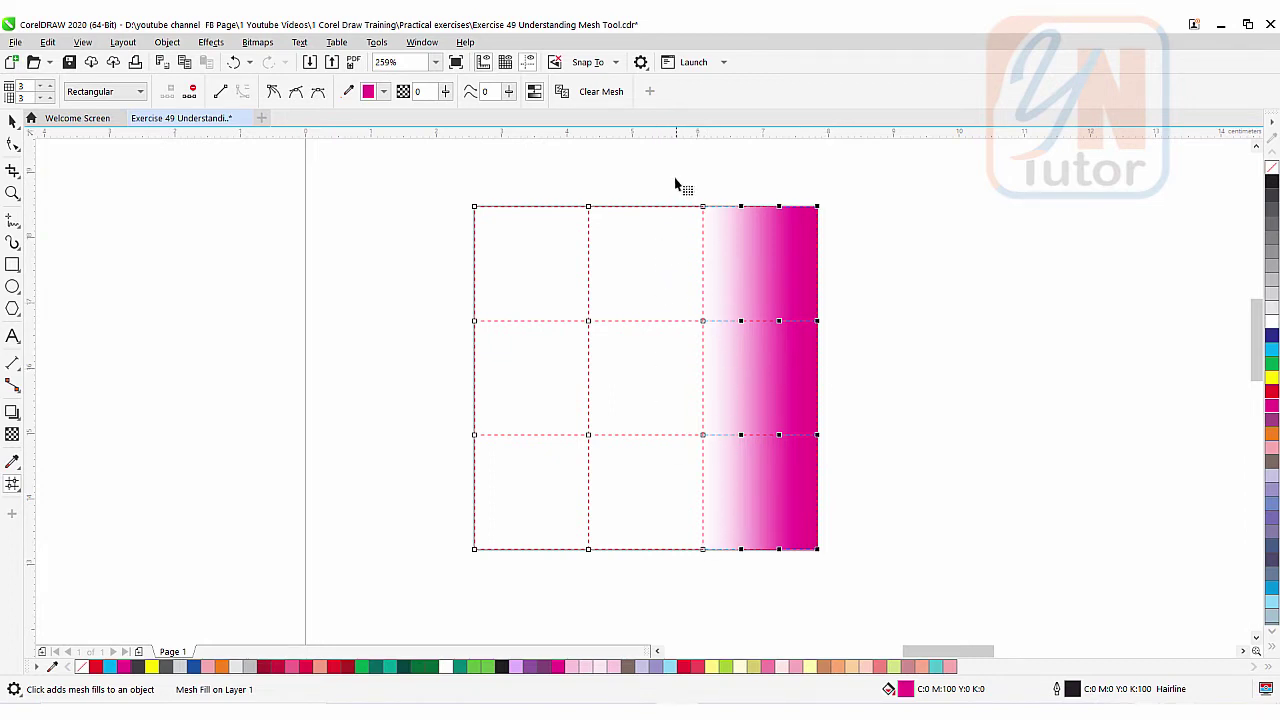
left_click_drag(675, 177, 729, 571)
left_click(1271, 447)
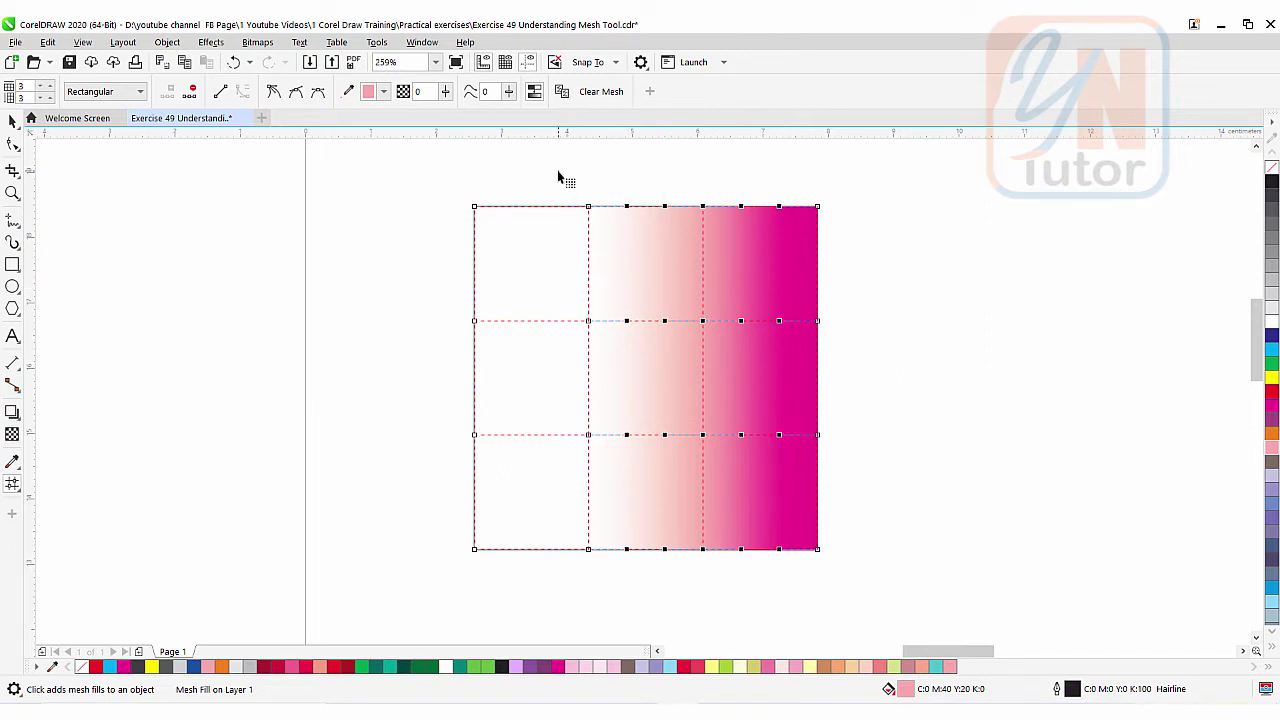
- Color the mesh's left inner node column orange and the square's left-edge nodes yellow
left_click_drag(558, 171, 611, 578)
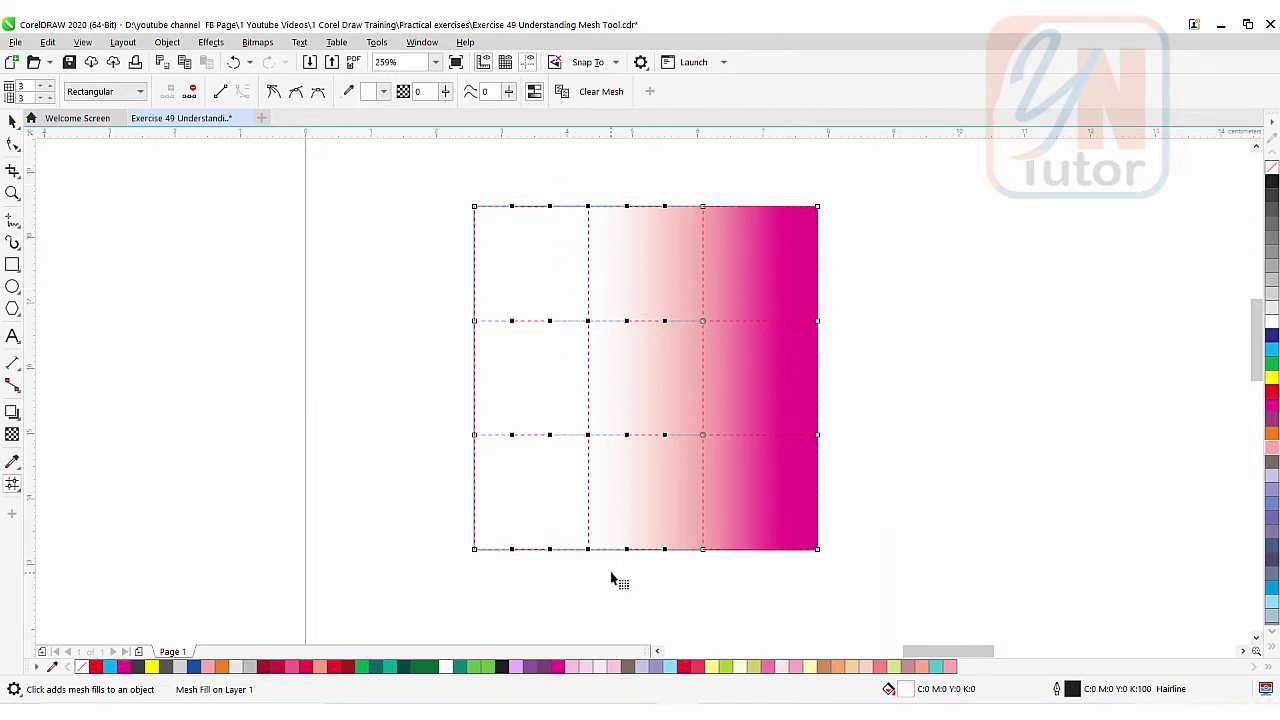
left_click(1272, 436)
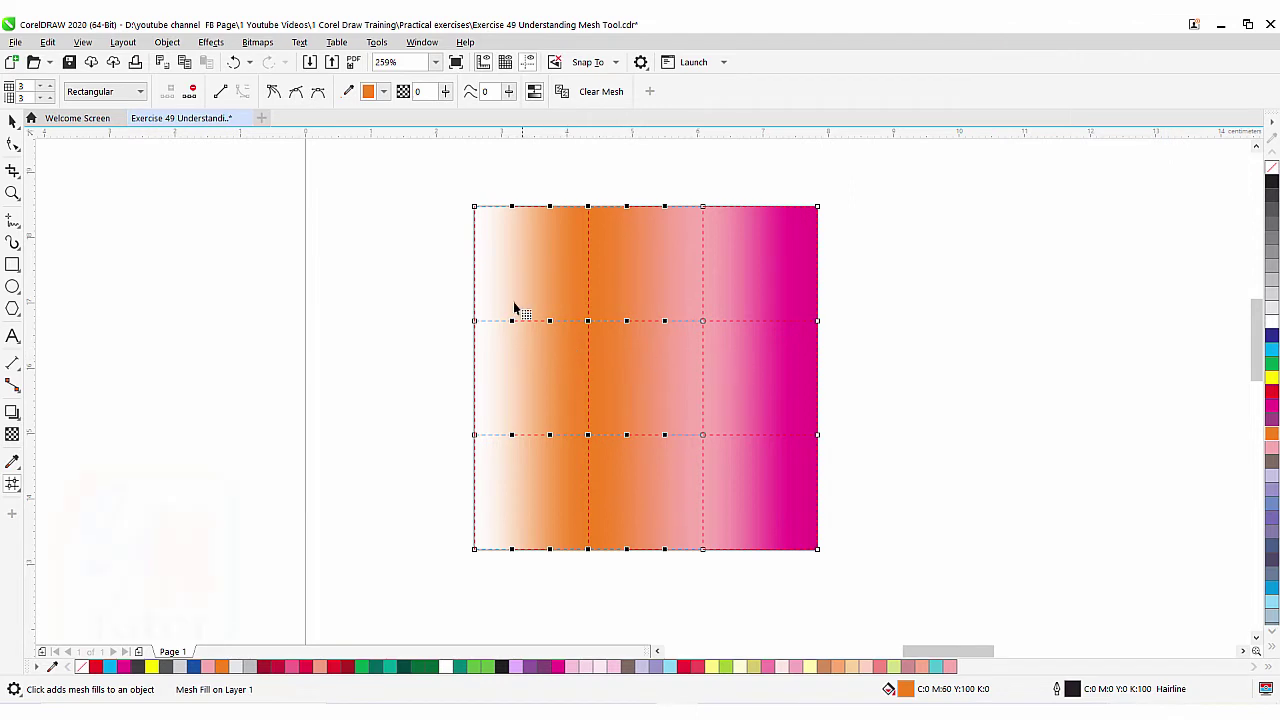
left_click_drag(435, 181, 495, 571)
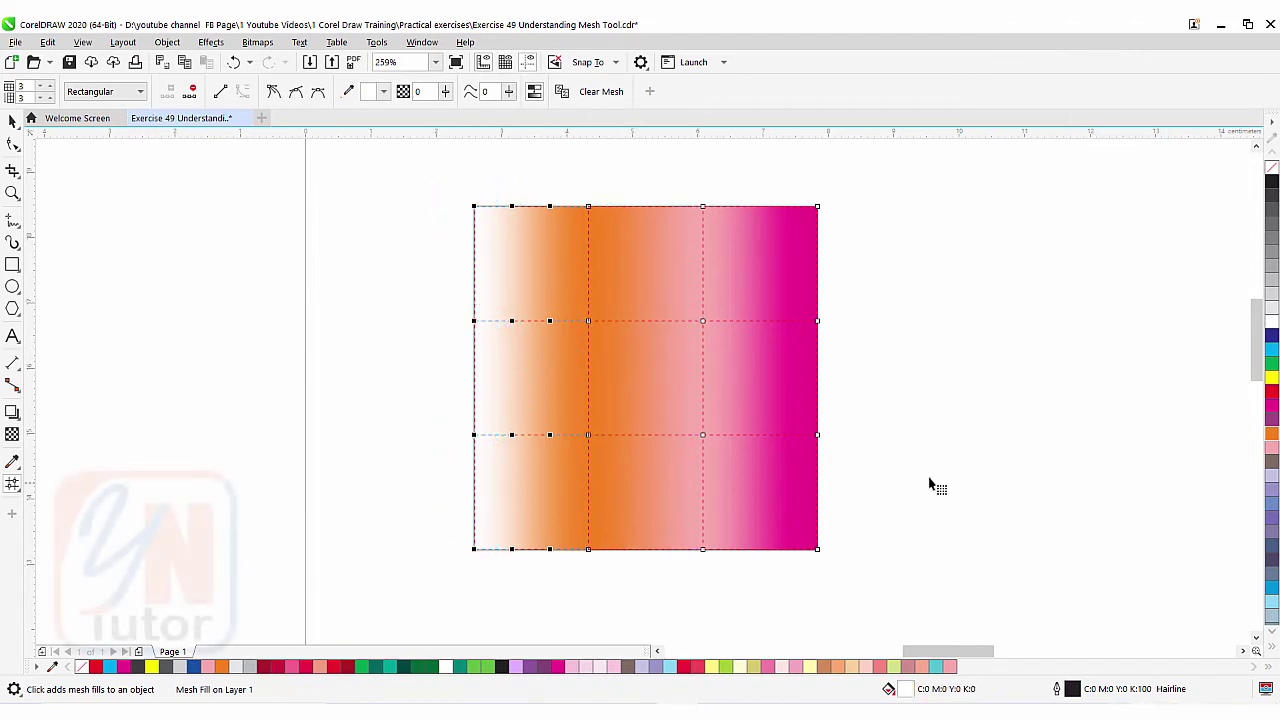
left_click(1271, 376)
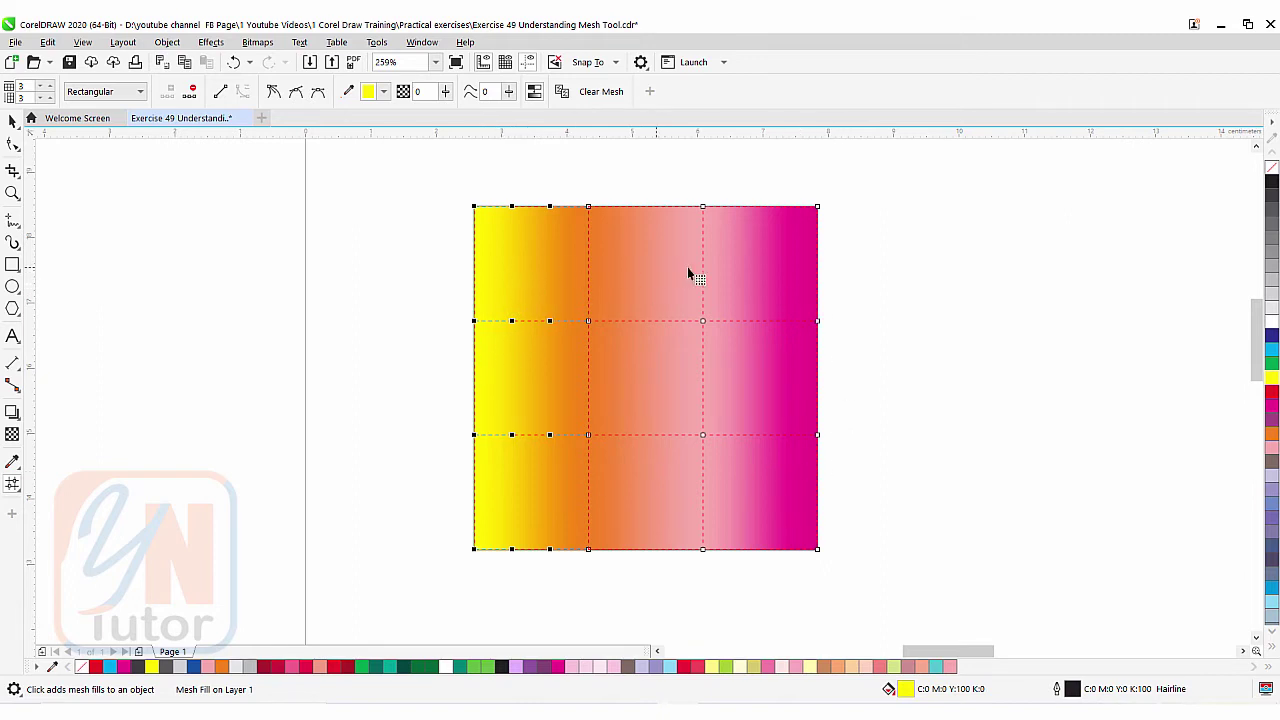
- Try a white highlight on the upper node of the pink inner column, and undo it
left_click(704, 322)
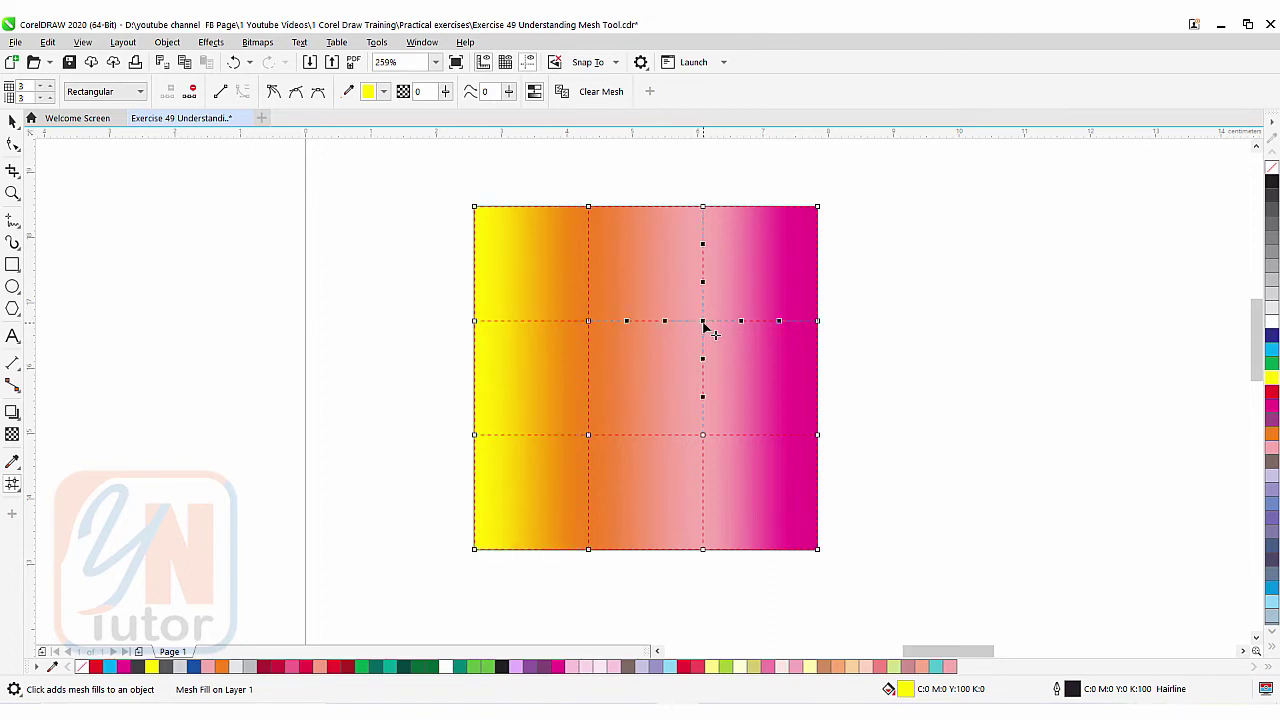
left_click(1272, 323)
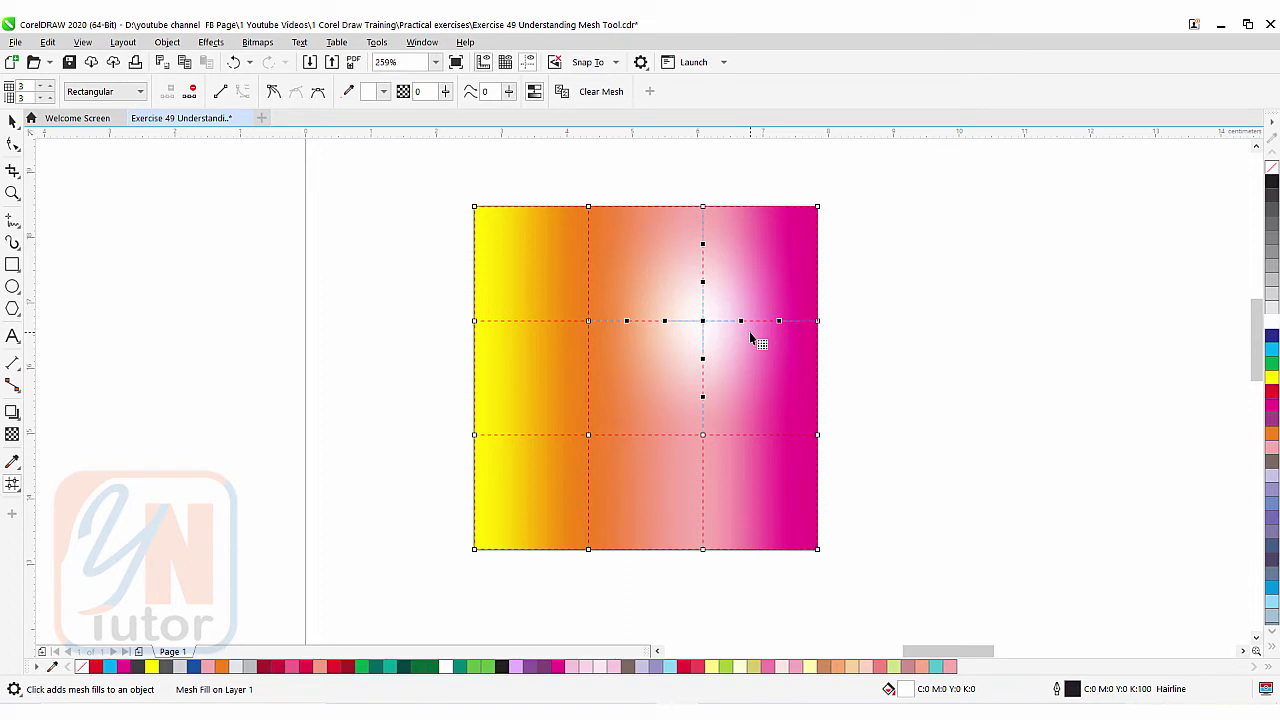
key("ctrl+z")
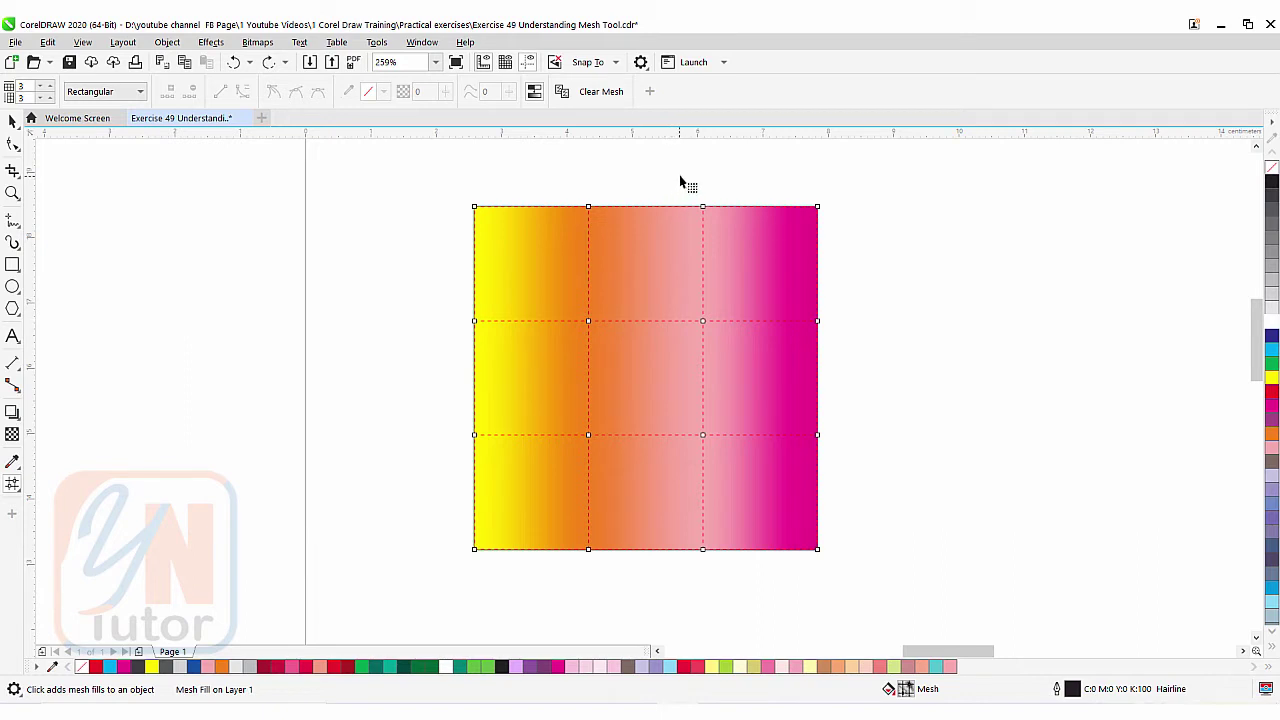
- Shift the whole orange and pink mesh node columns toward the square's magenta edge, keeping their lines straight
left_click_drag(744, 364, 728, 570)
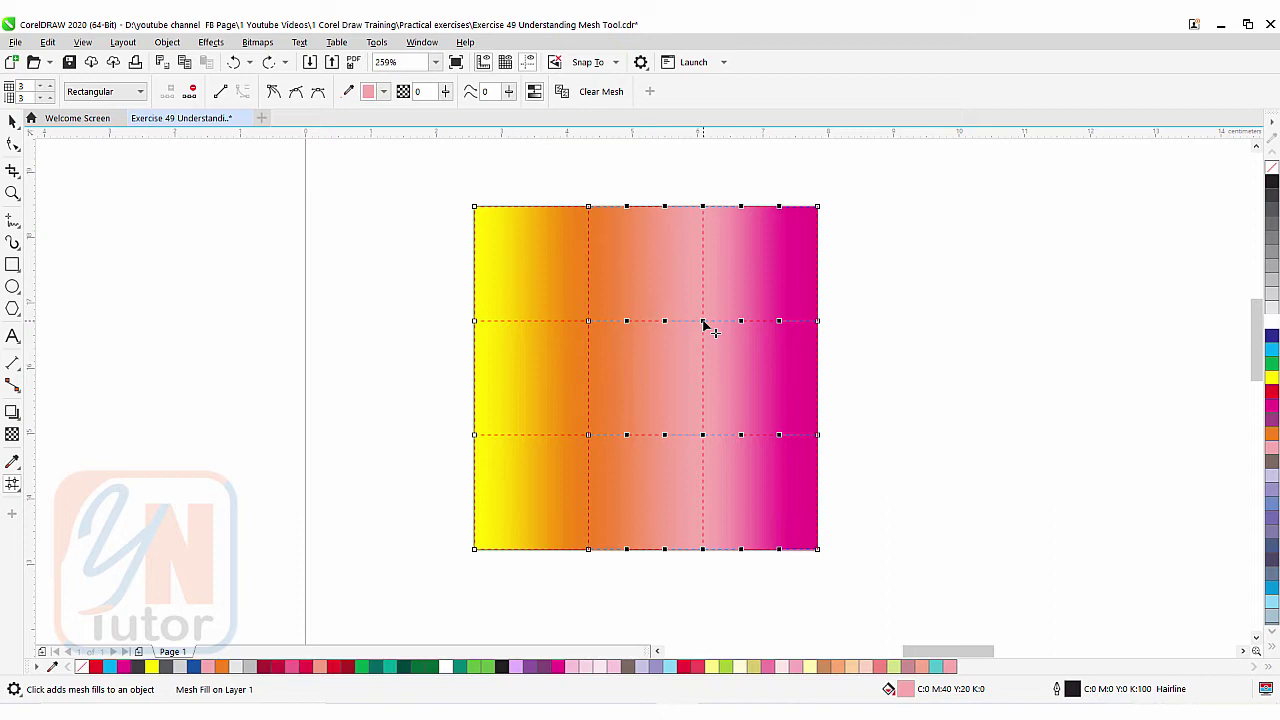
left_click_drag(704, 323, 768, 327)
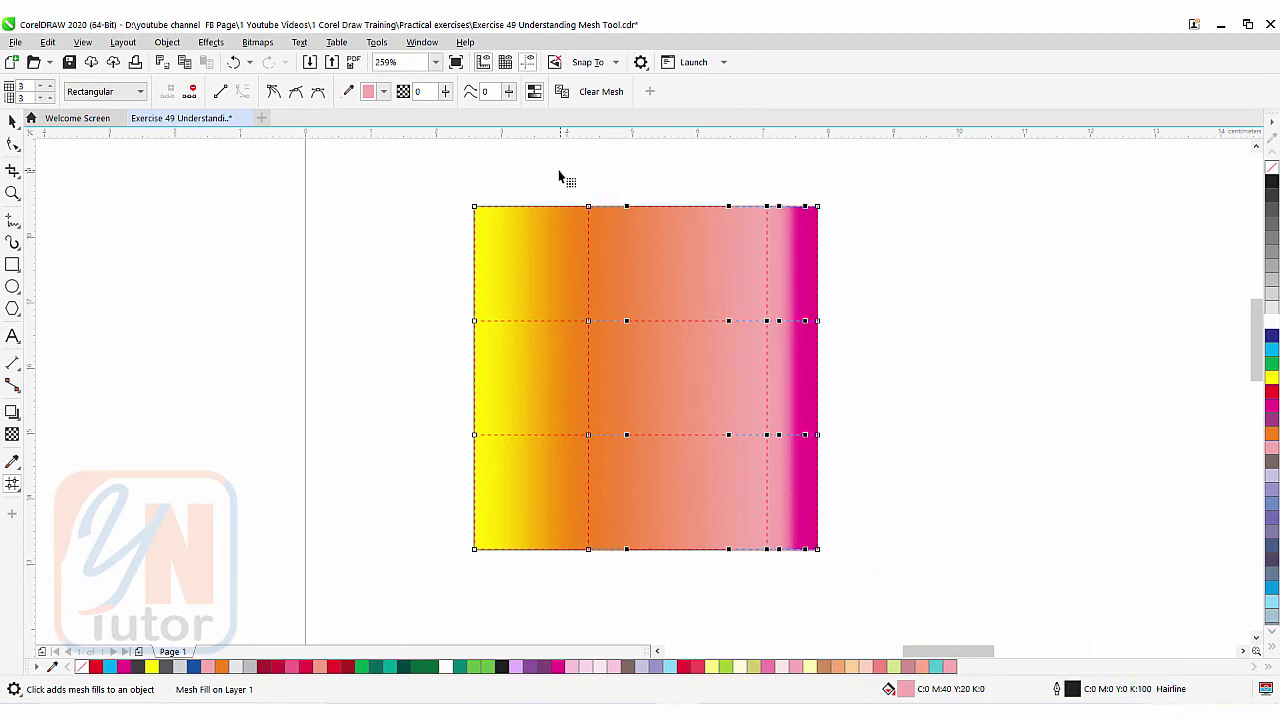
left_click_drag(608, 298, 614, 594)
left_click_drag(589, 322, 648, 326)
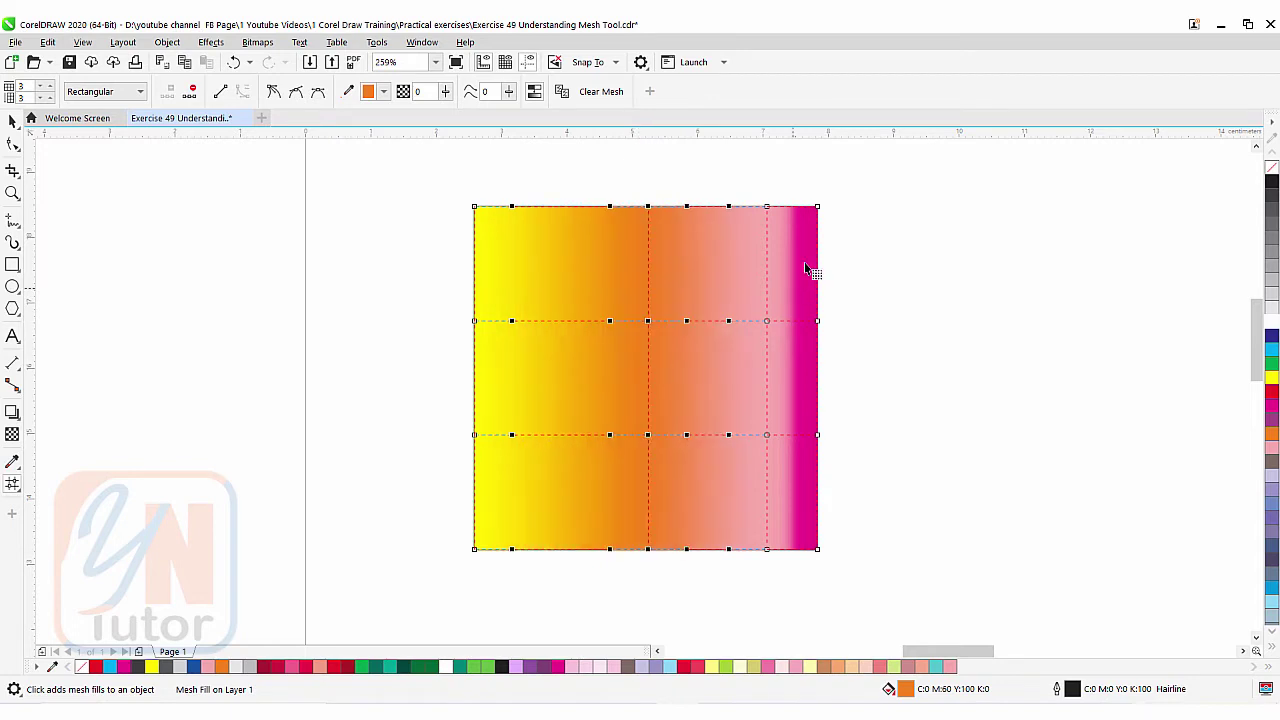
left_click_drag(749, 172, 786, 590)
left_click_drag(767, 330, 739, 325)
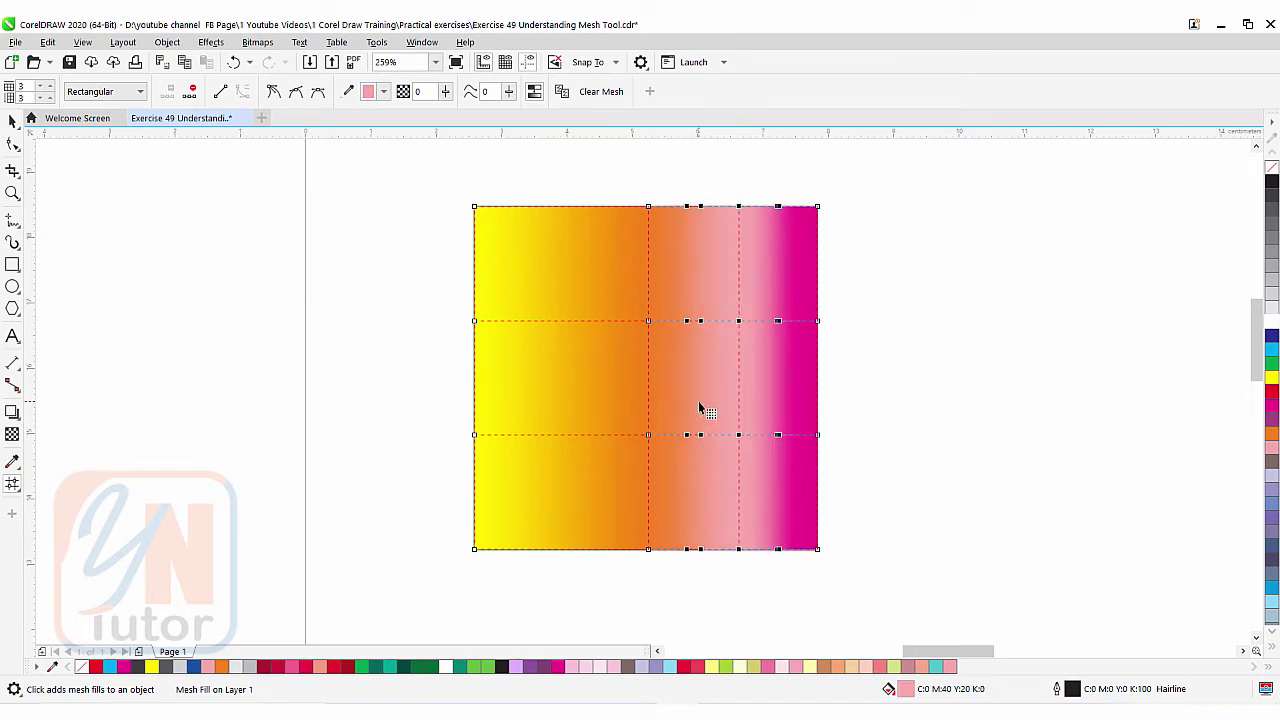
- Try moving the orange column's upper inner node up and to the left, and undo the move
left_click(648, 321)
left_click_drag(649, 322, 617, 288)
key("ctrl+z")
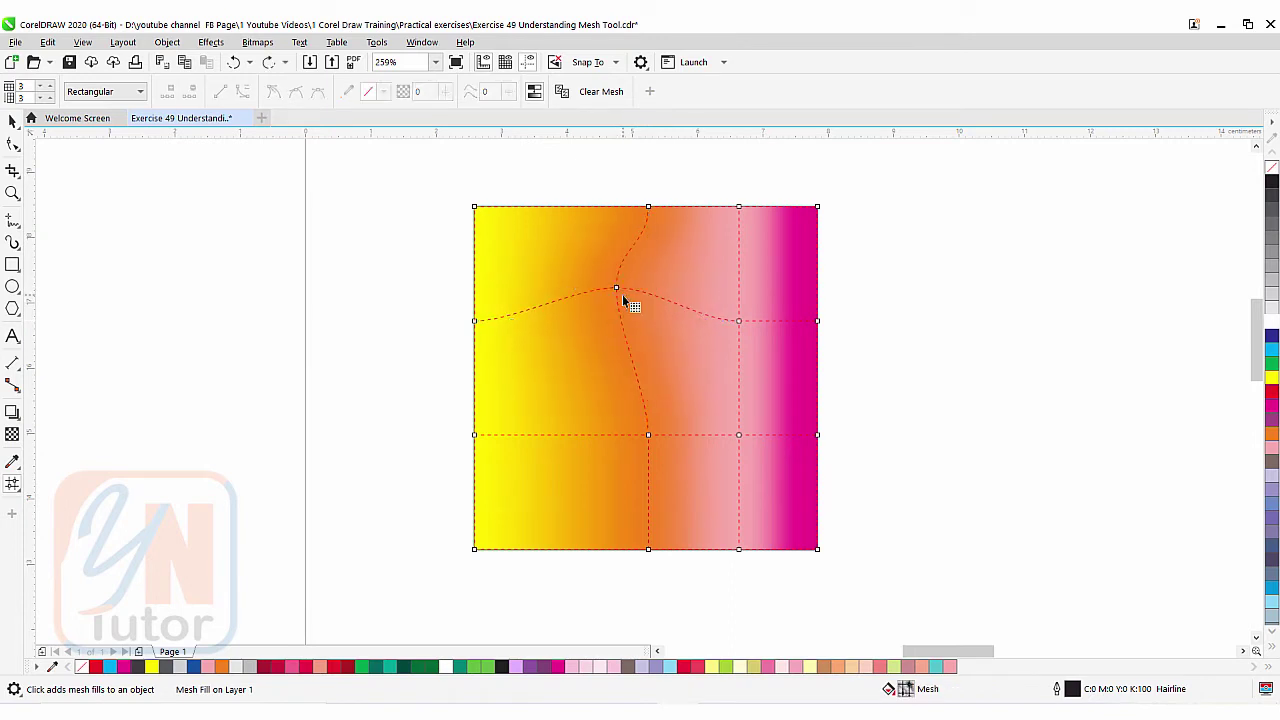
key("ctrl+z")
- Try bending the upper horizontal mesh line with the orange node's left curve handle, and undo the bend
left_click(648, 321)
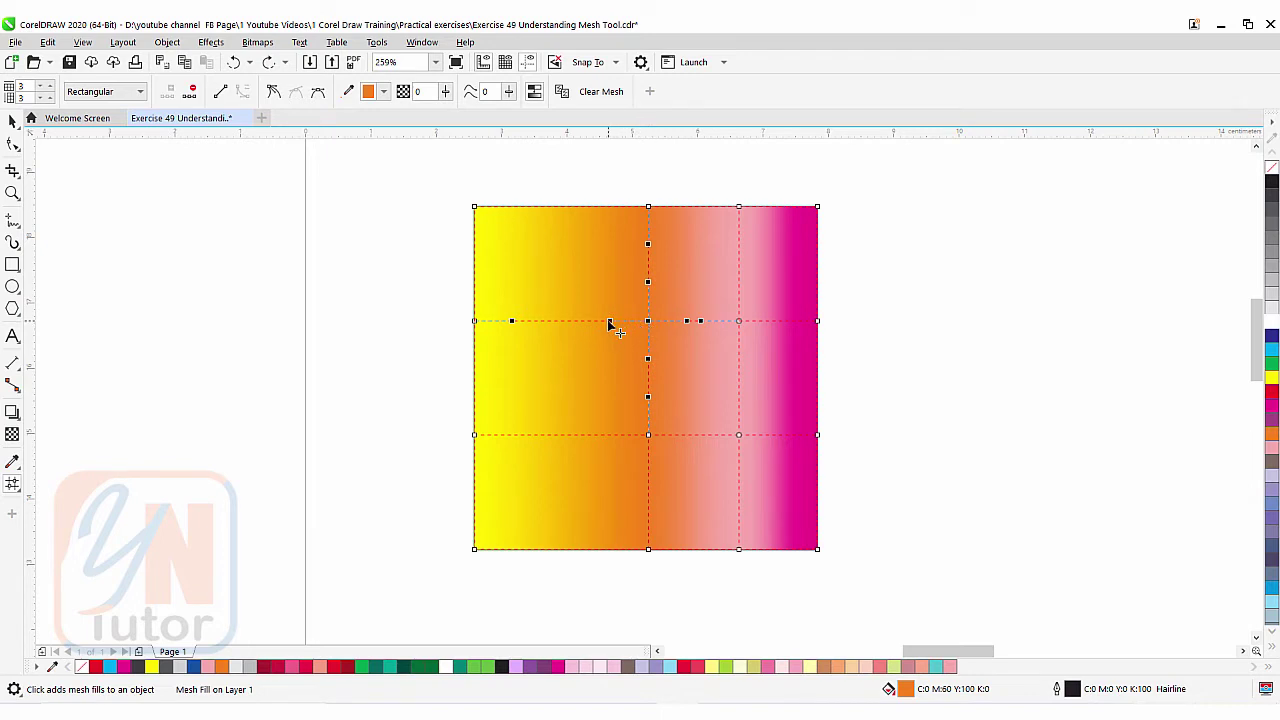
left_click_drag(611, 322, 563, 260)
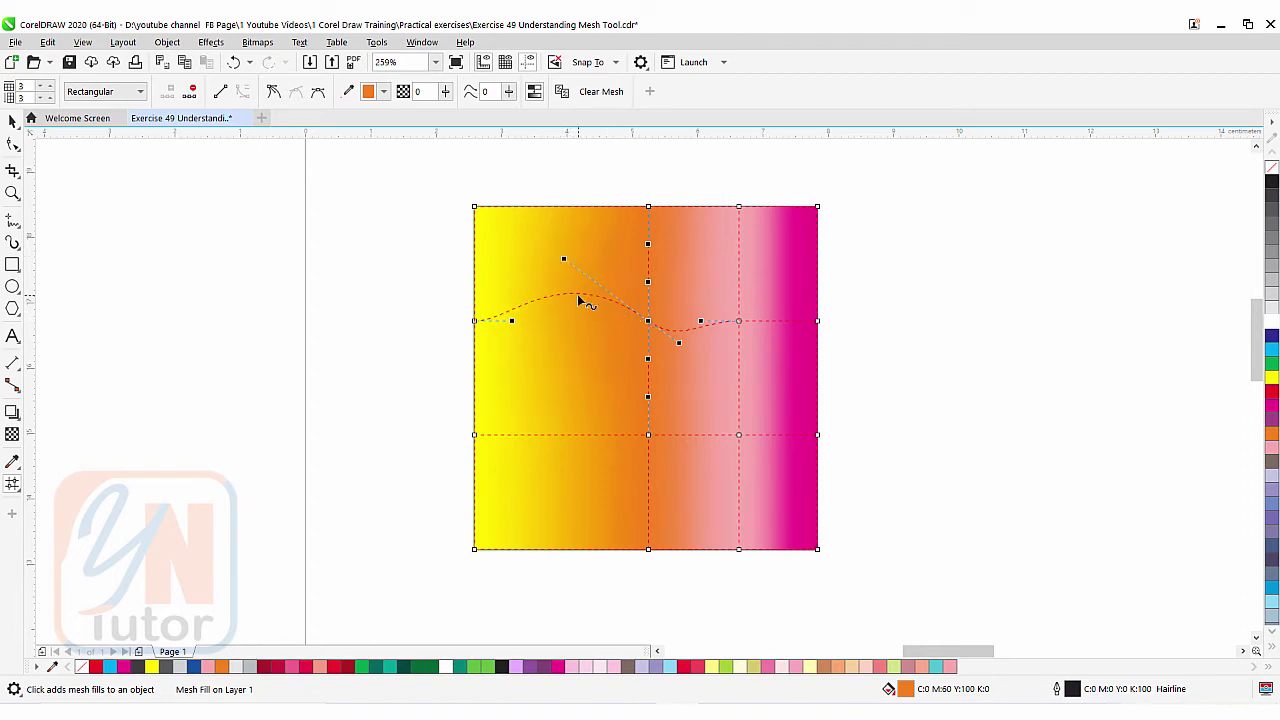
left_click_drag(564, 260, 522, 260)
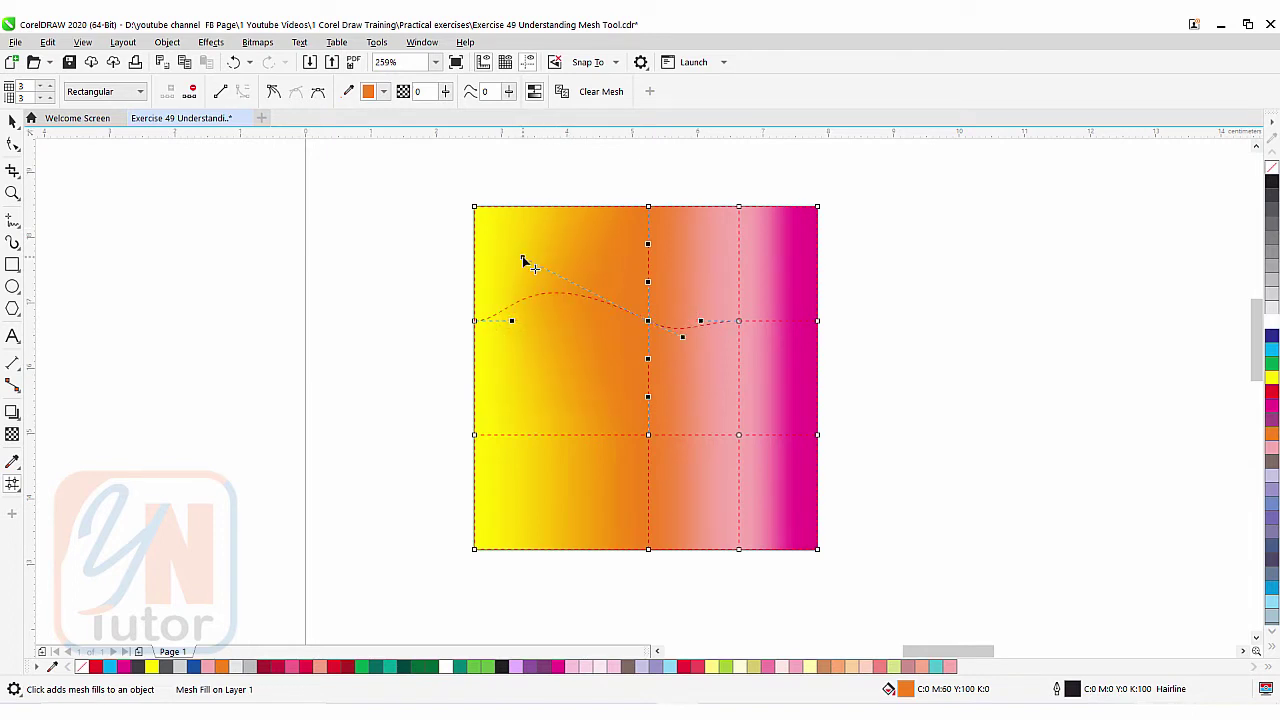
left_click(589, 339)
key("ctrl+z")
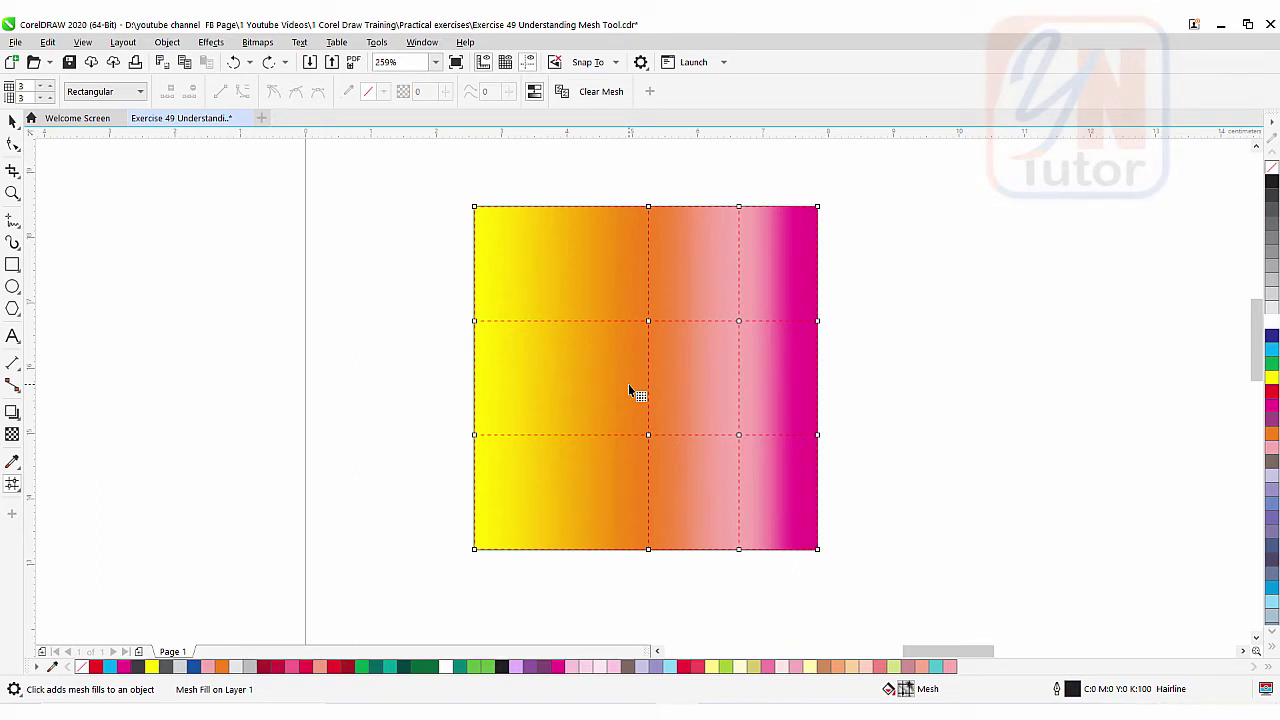
scroll(629, 388, "down", 3)
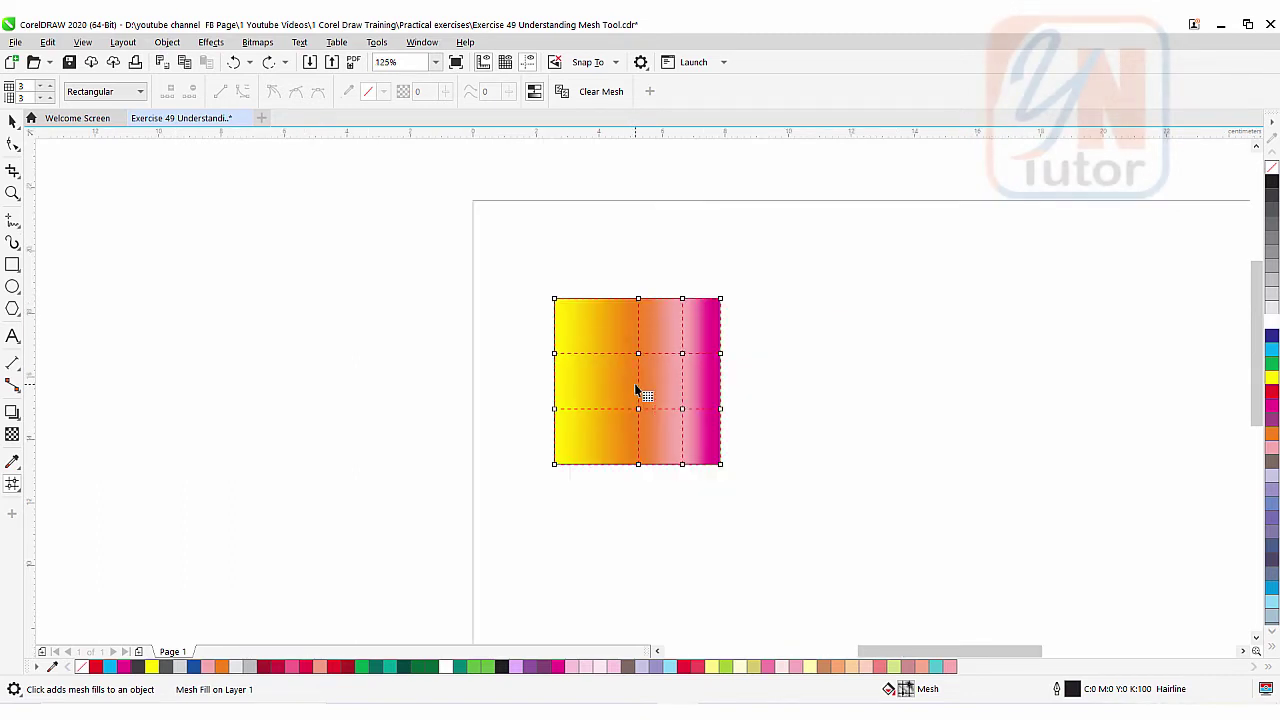
left_click_drag(657, 394, 437, 303)
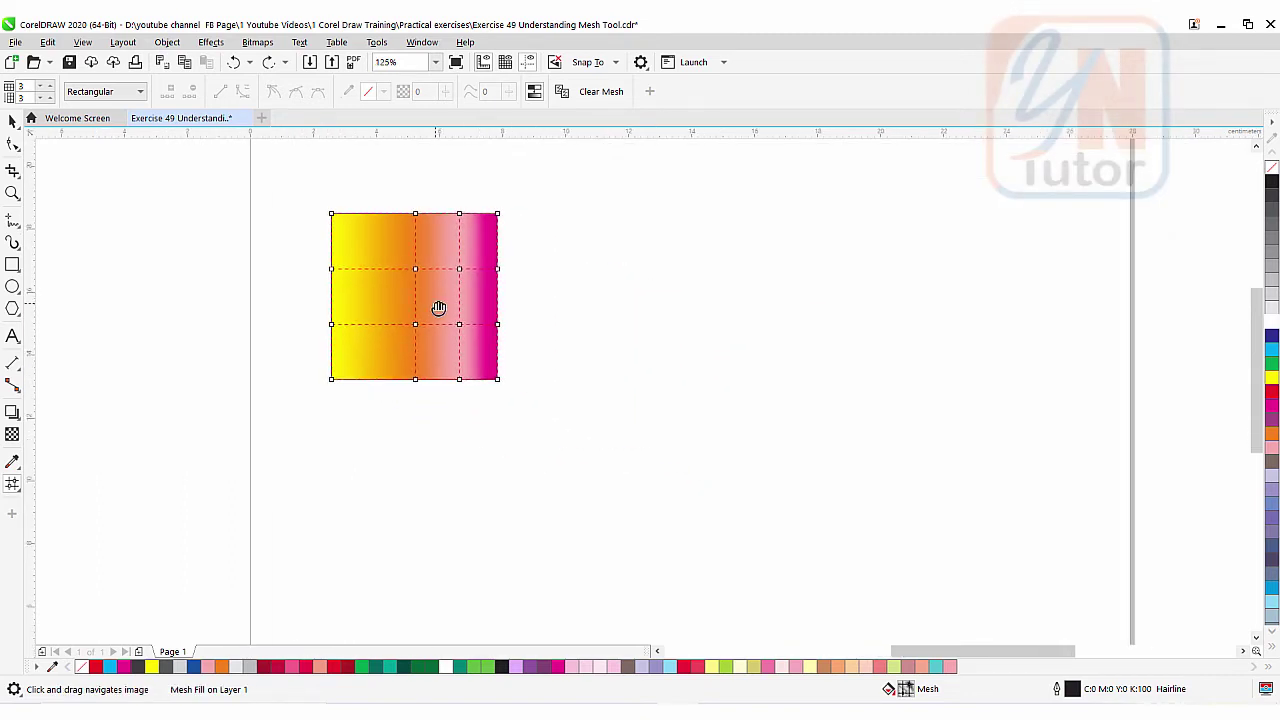
scroll(836, 356, "down", 3)
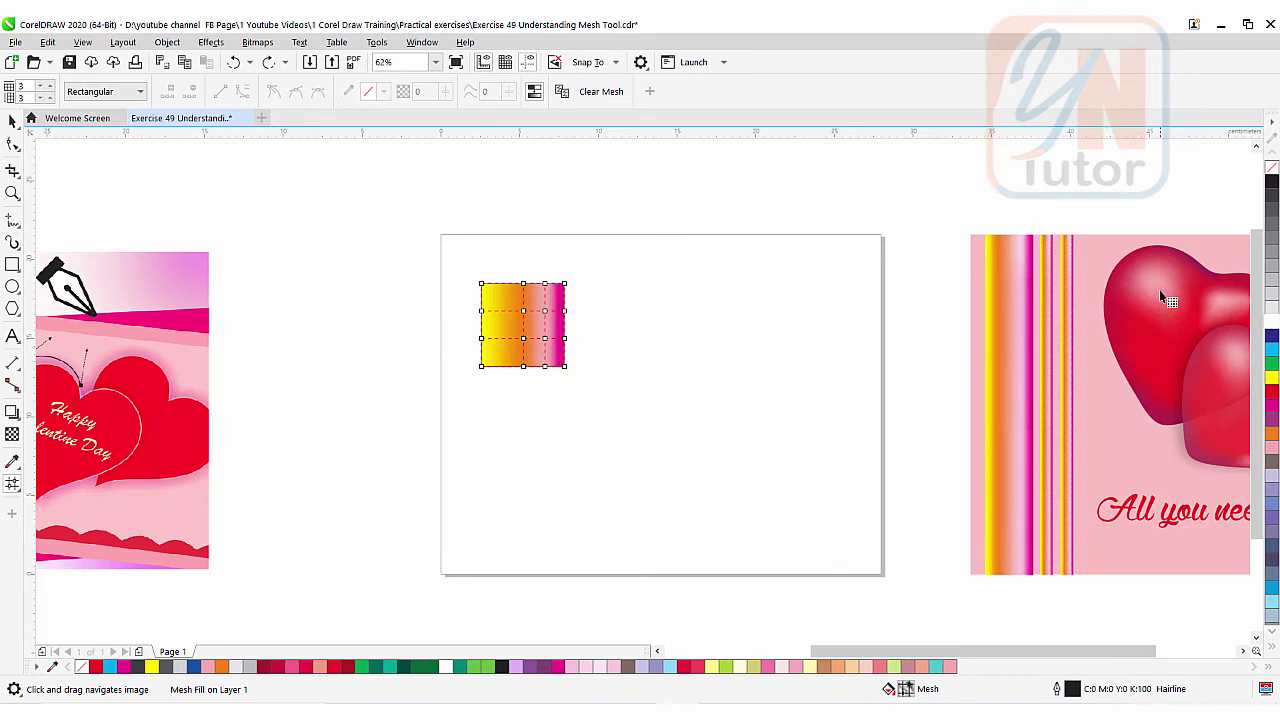
- Place a vertical guideline at about 15.2 cm on the page, to the right of the gradient square
key("z")
scroll(736, 475, "up", 1)
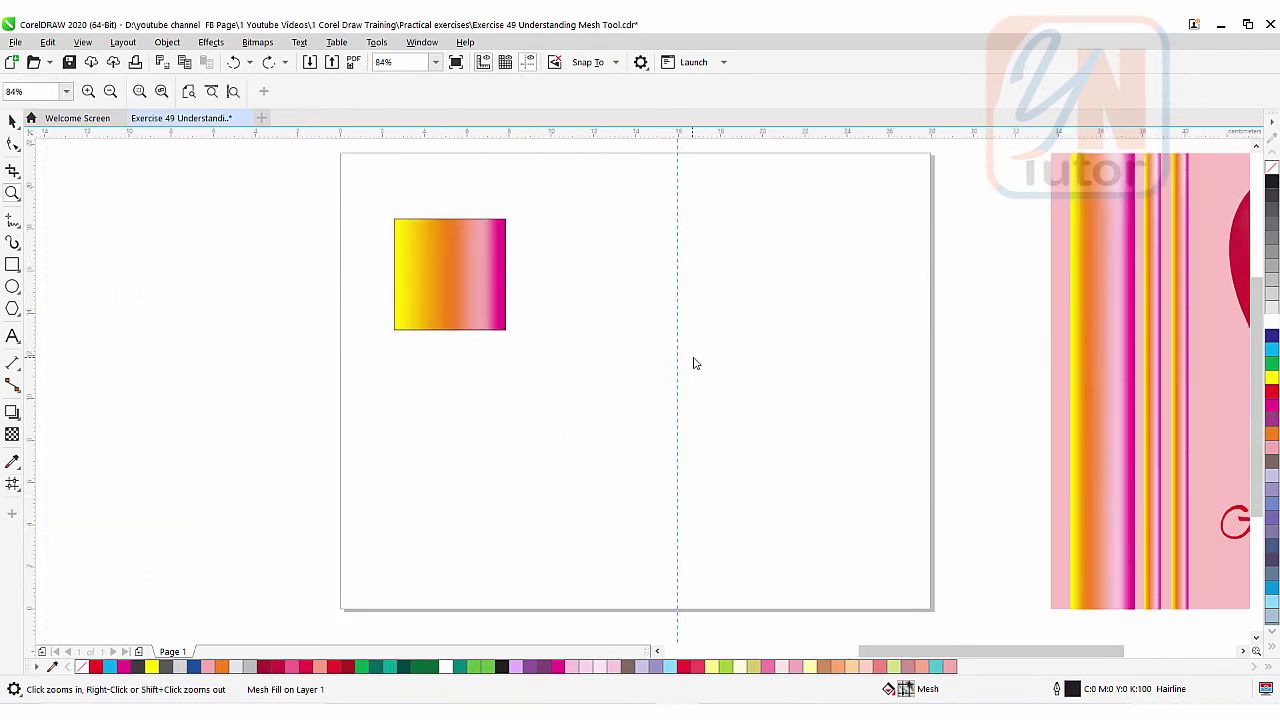
left_click_drag(678, 363, 662, 363)
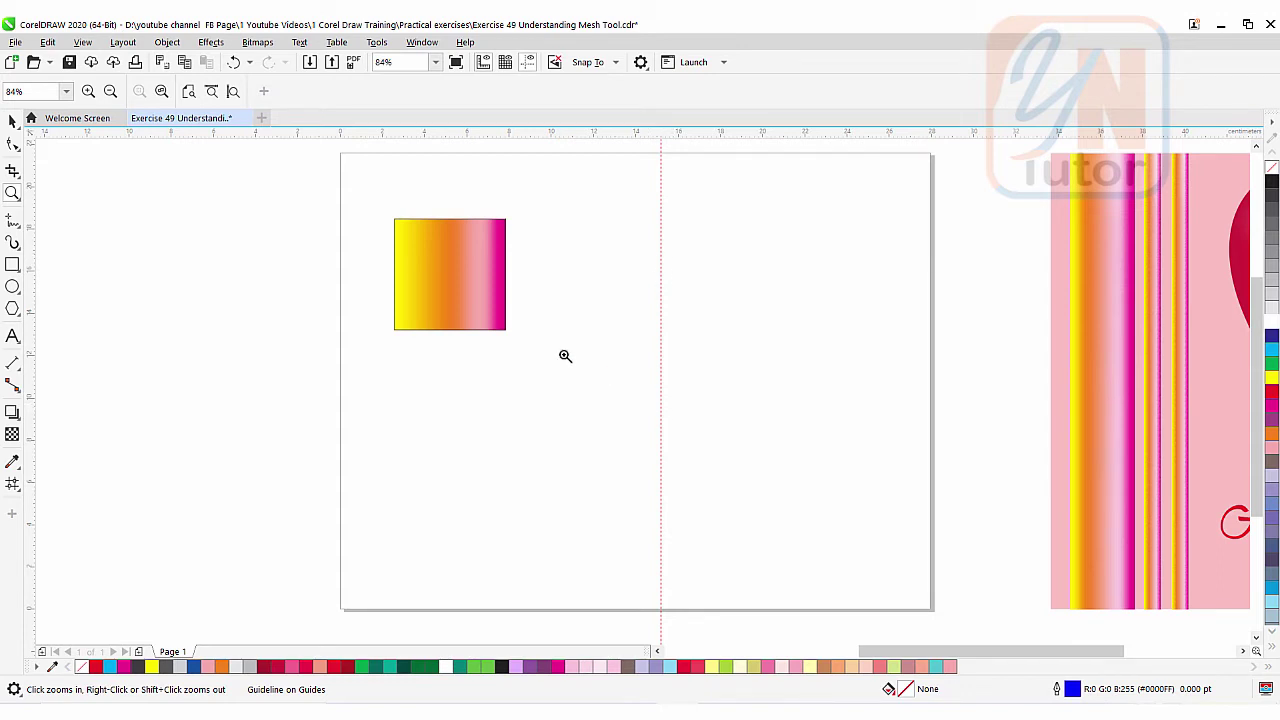
- Choose the Pen tool and look at the Exercise 19 pen tool card artwork beside the page
left_click(13, 223)
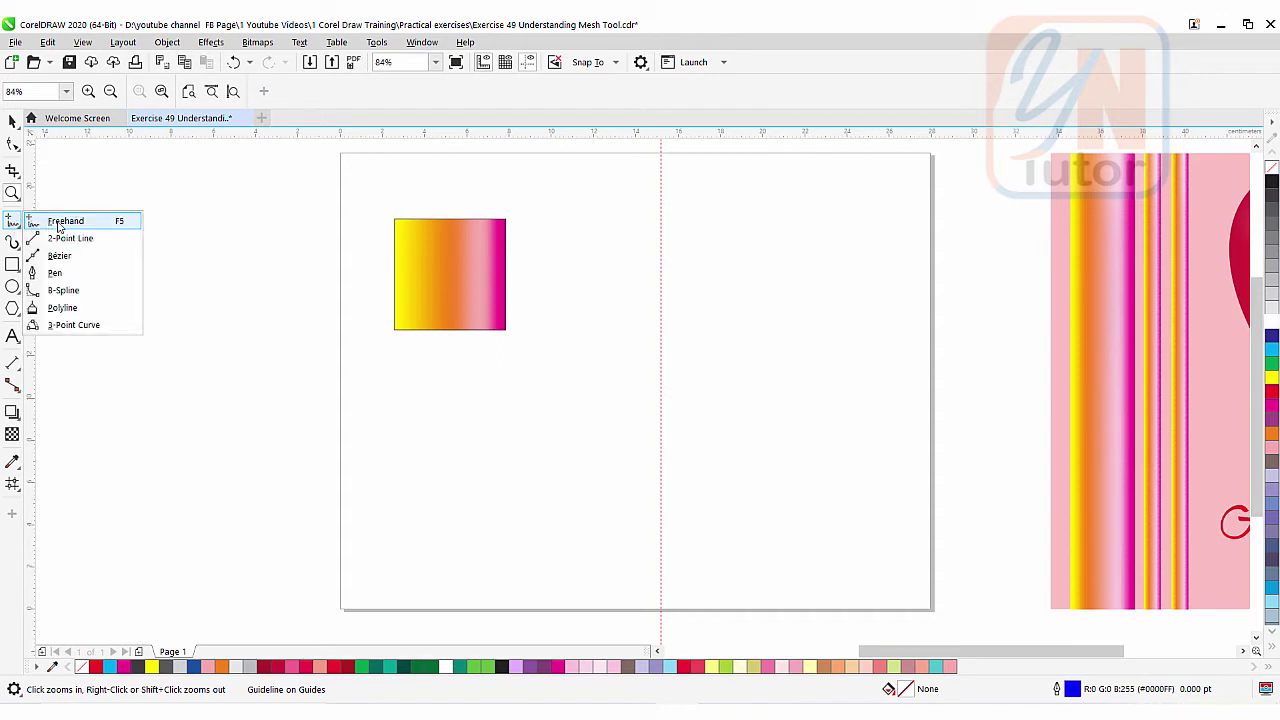
left_click(88, 276)
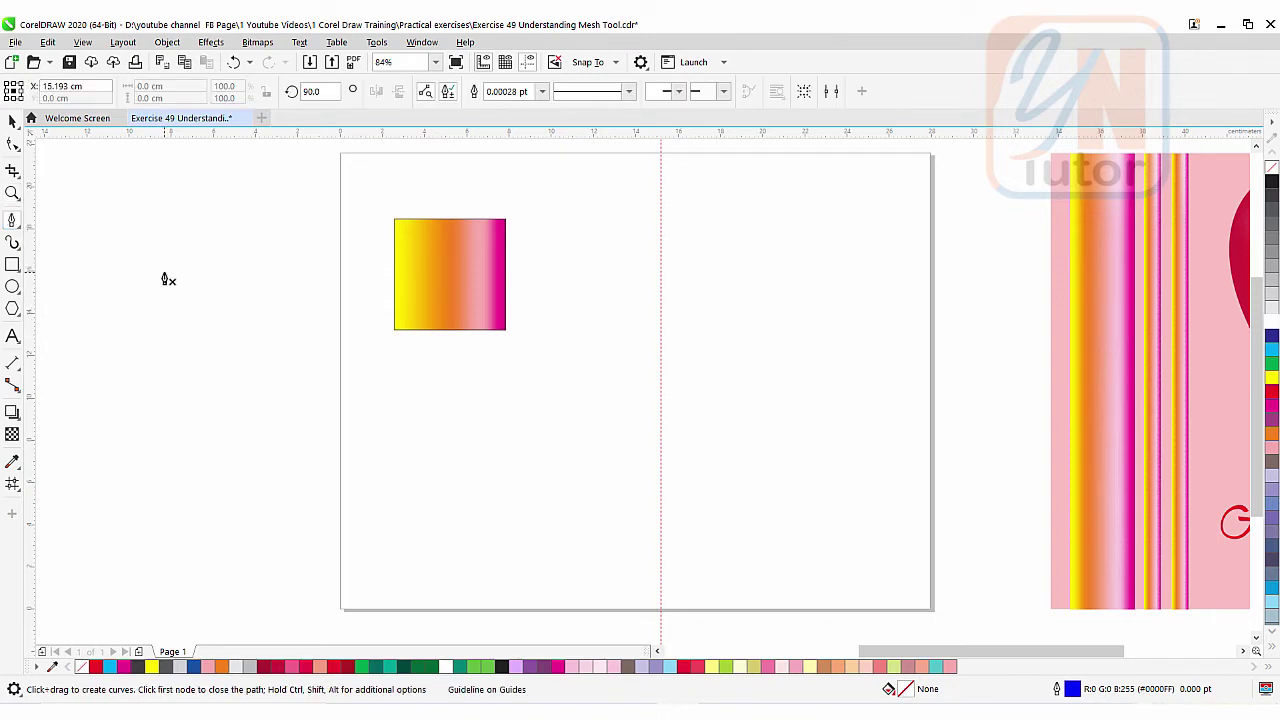
key("h")
left_click_drag(171, 277, 705, 321)
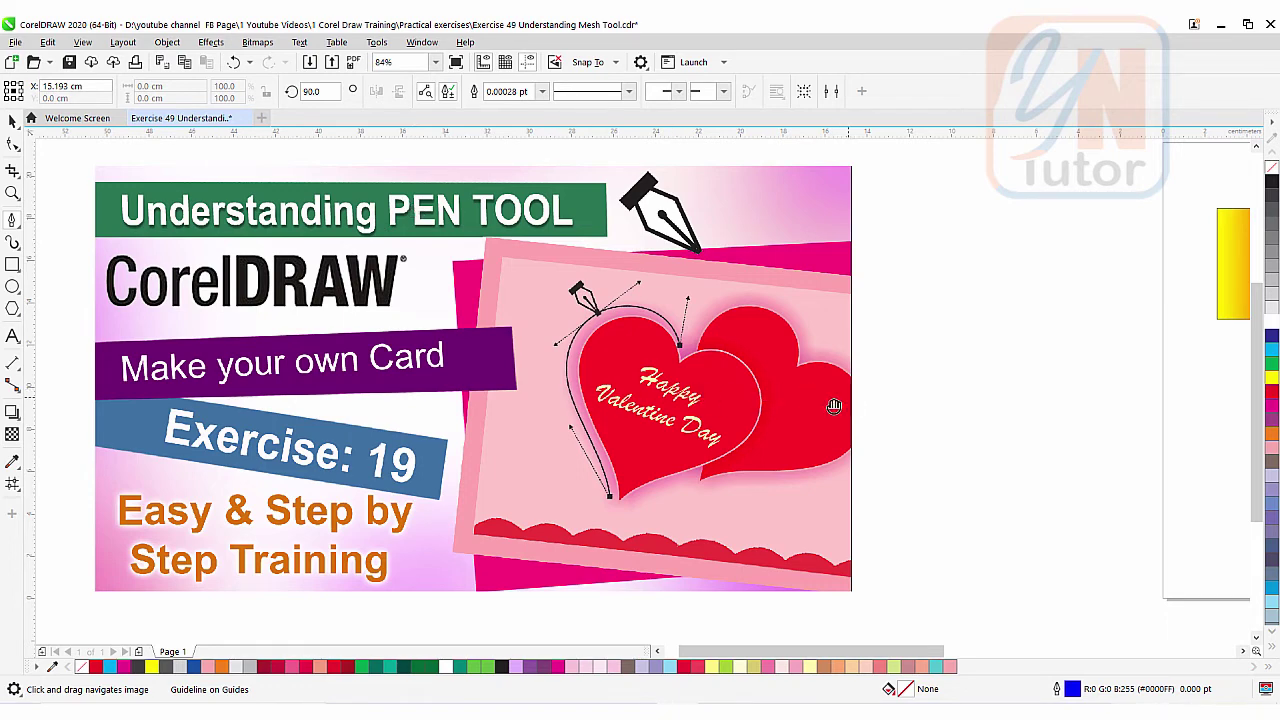
left_click_drag(850, 400, 239, 363)
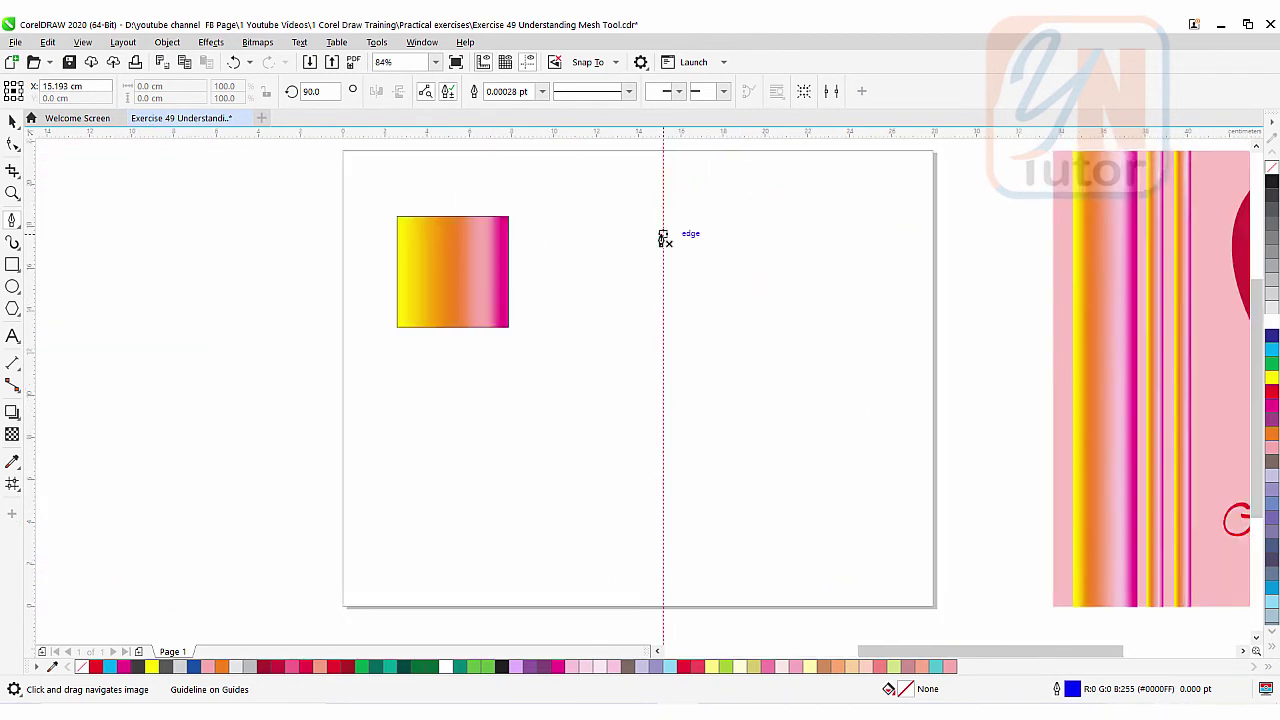
- Check that snapping to guidelines and objects is enabled
left_click(82, 42)
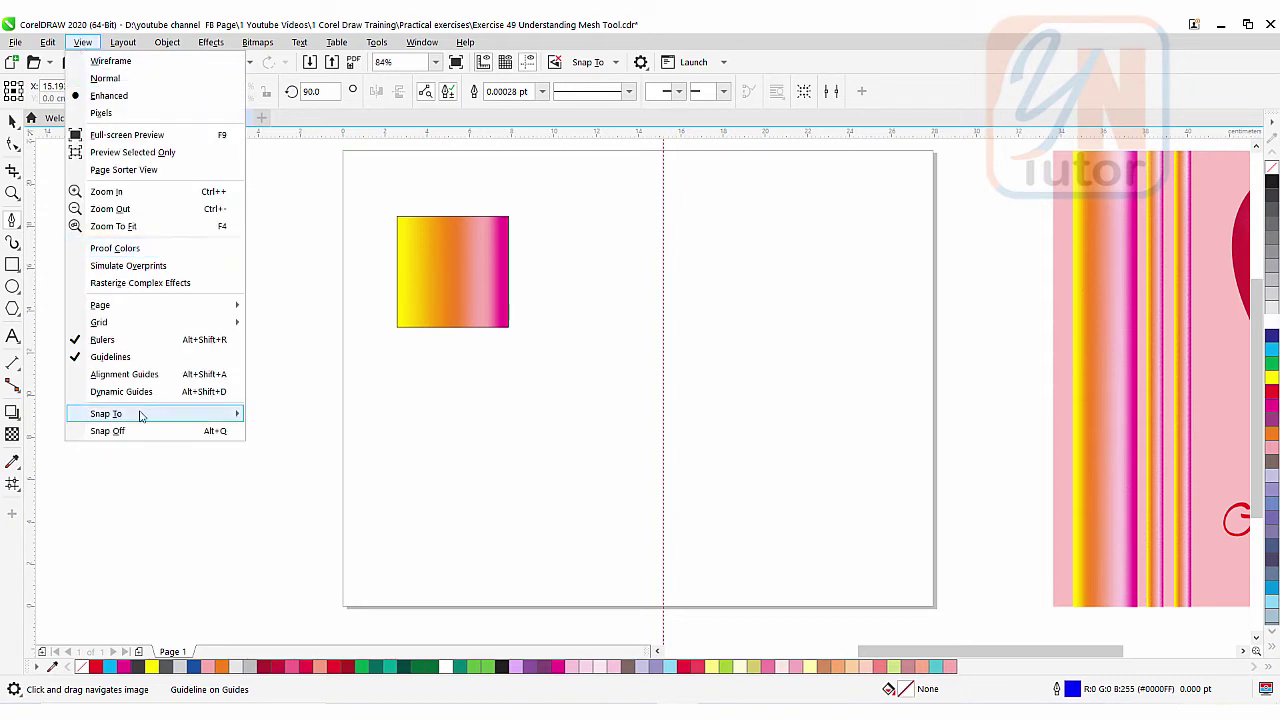
mouse_move(141, 418)
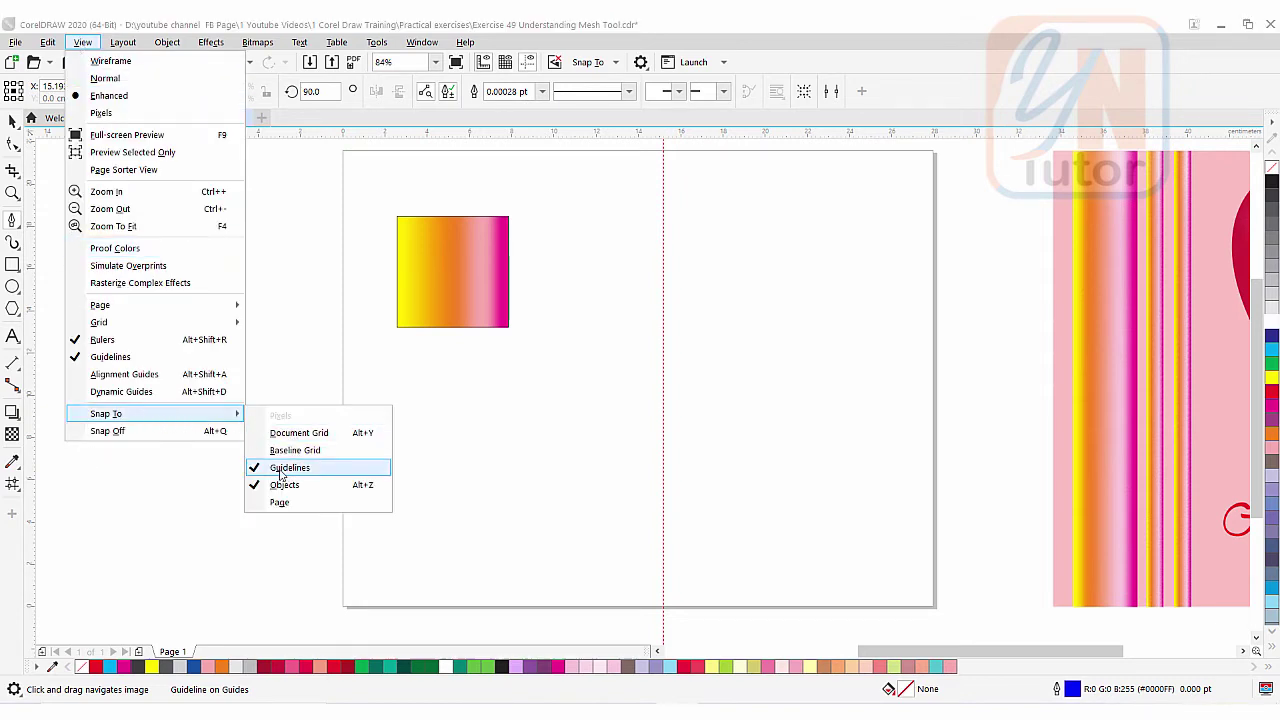
left_click(650, 268)
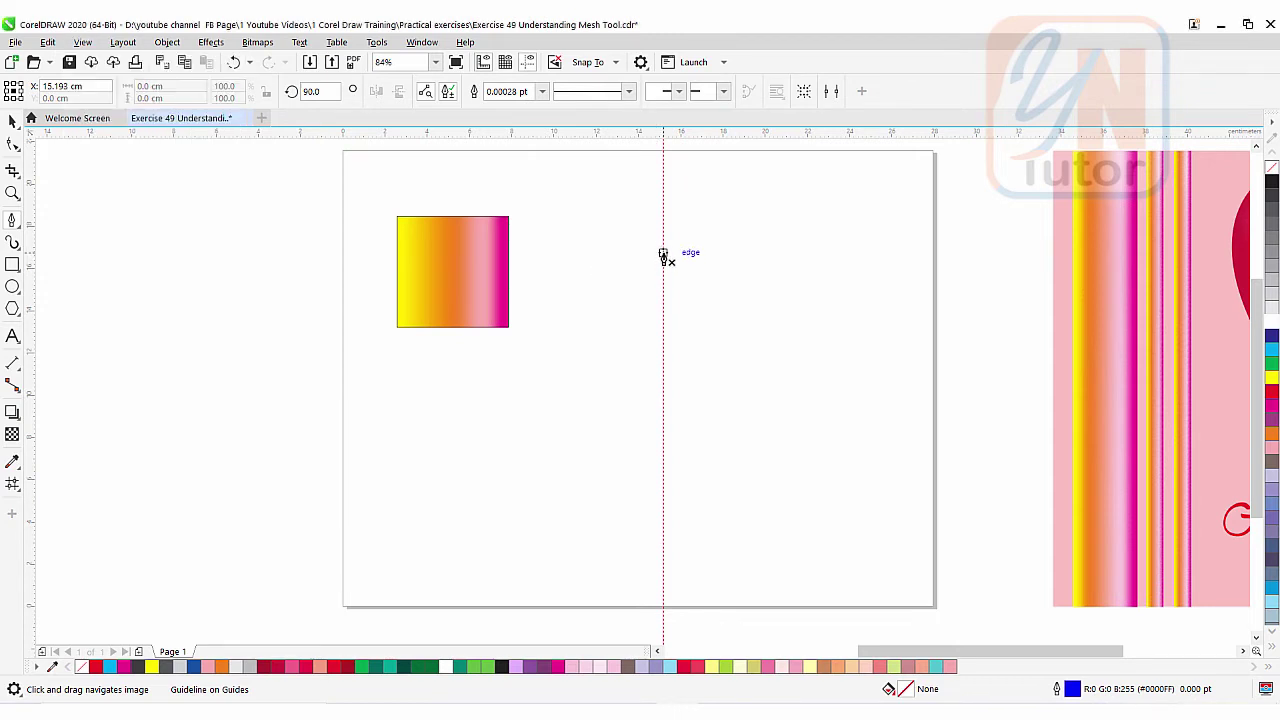
- Draw the left half of a heart as an open Pen curve about 4.8 by 8.4 cm, starting and ending on the guideline
left_click(663, 258)
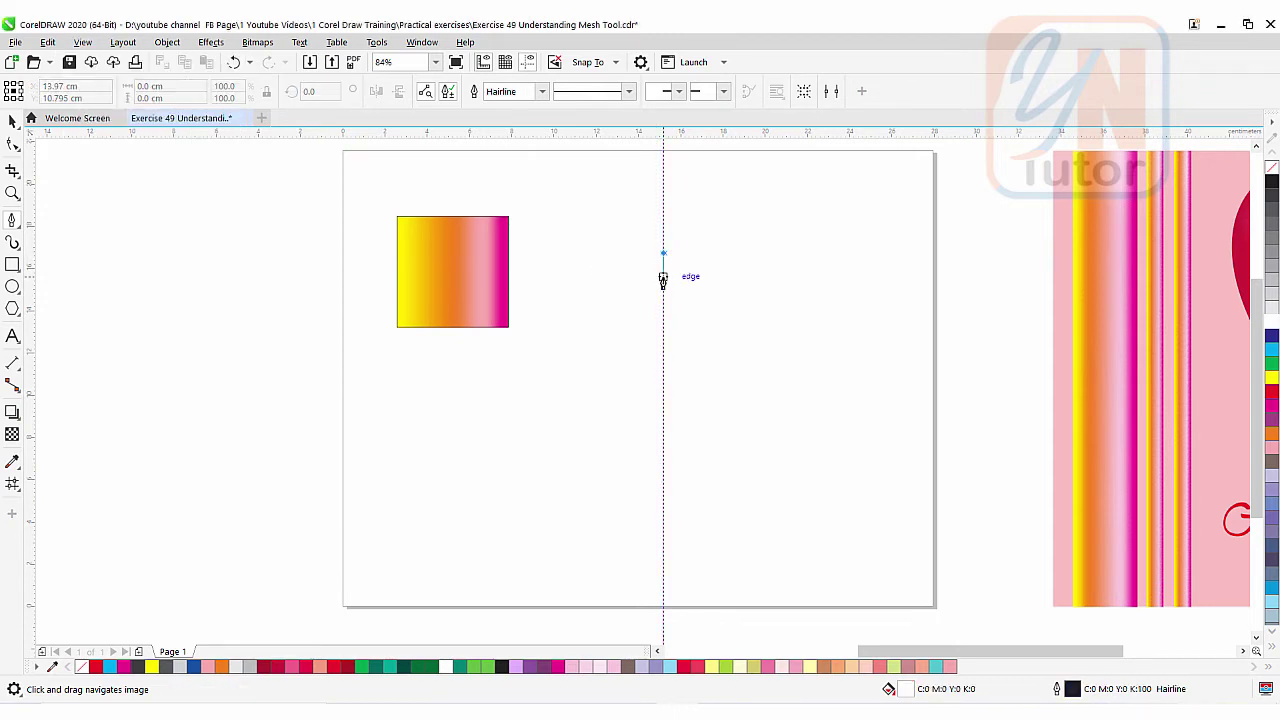
left_click(592, 247)
left_click_drag(564, 266, 548, 268)
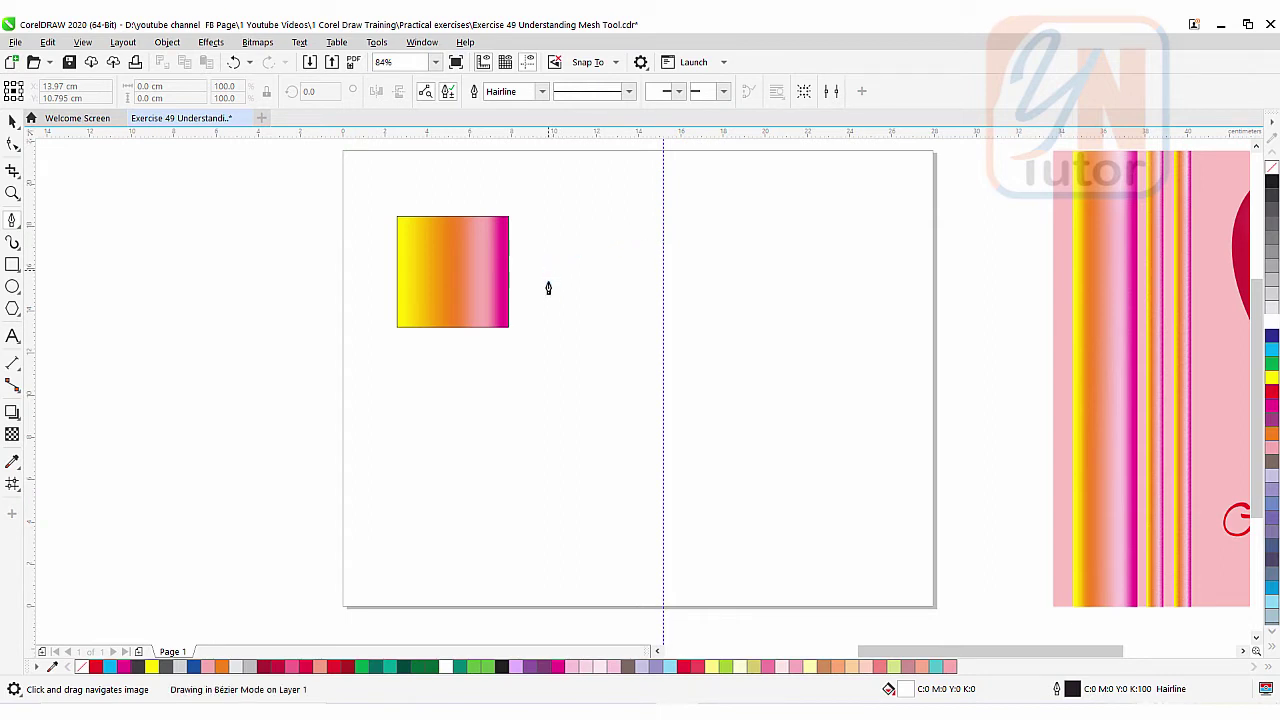
left_click_drag(575, 348, 586, 357)
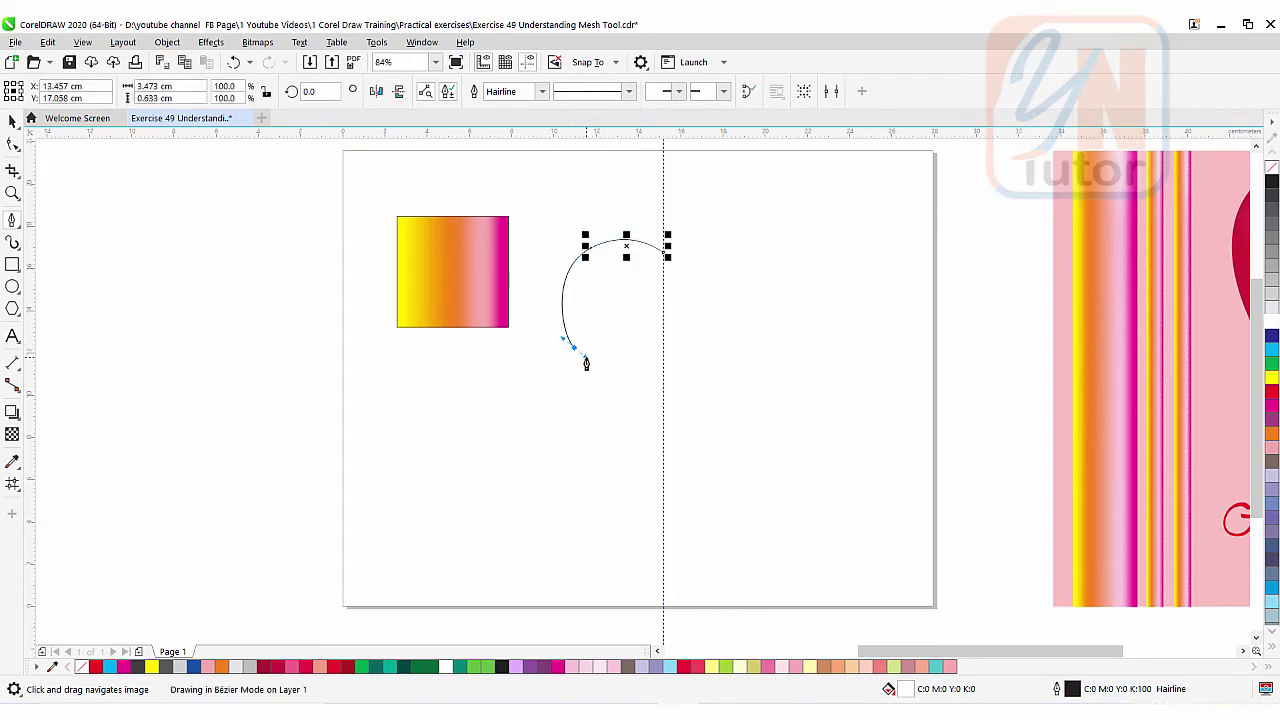
left_click(663, 416)
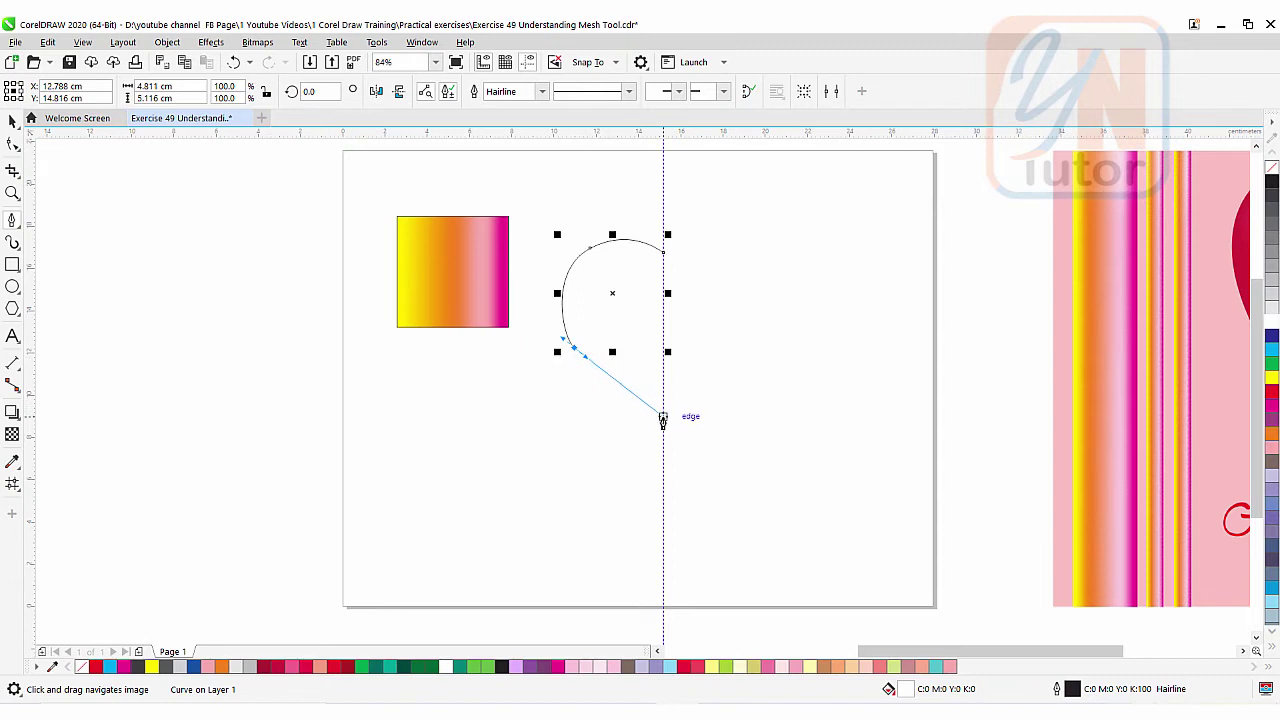
mouse_move(666, 437)
left_mouse_down()
mouse_move(672, 452)
mouse_move(666, 424)
left_mouse_up()
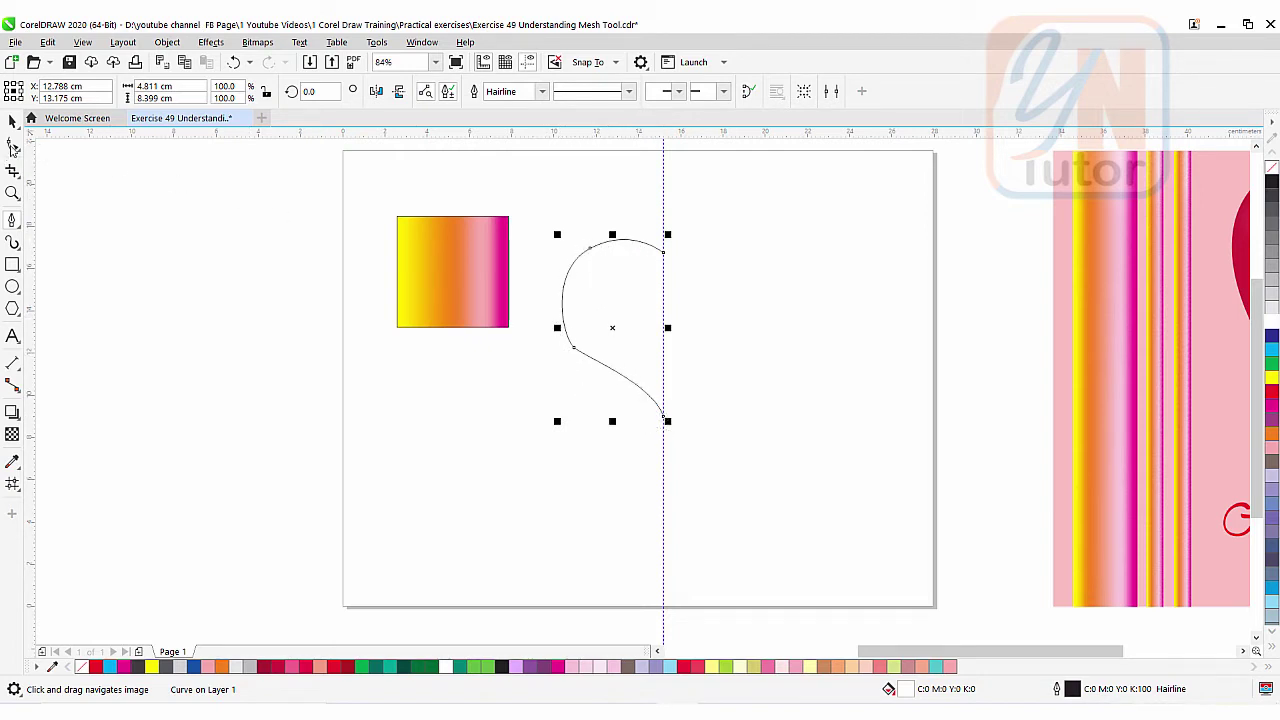
- Delete the two intermediate nodes of the half-heart curve, keeping only its end nodes on the guideline
left_click(13, 145)
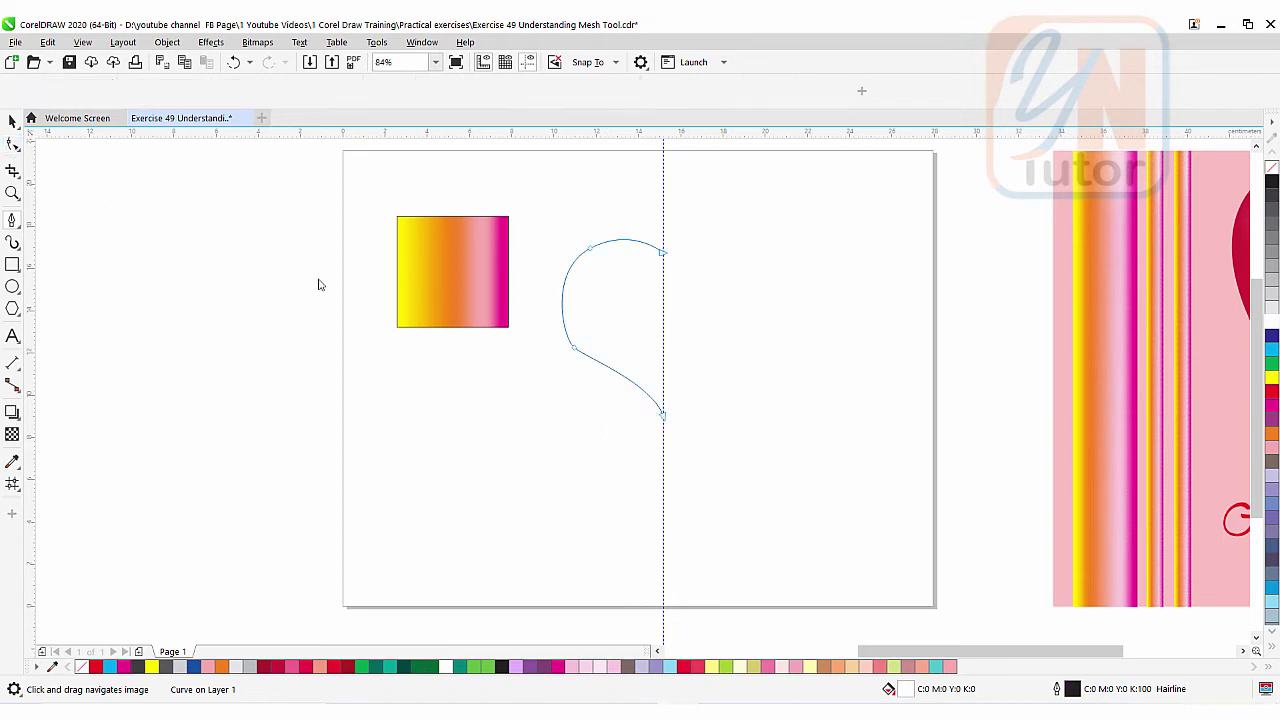
double_click(575, 351)
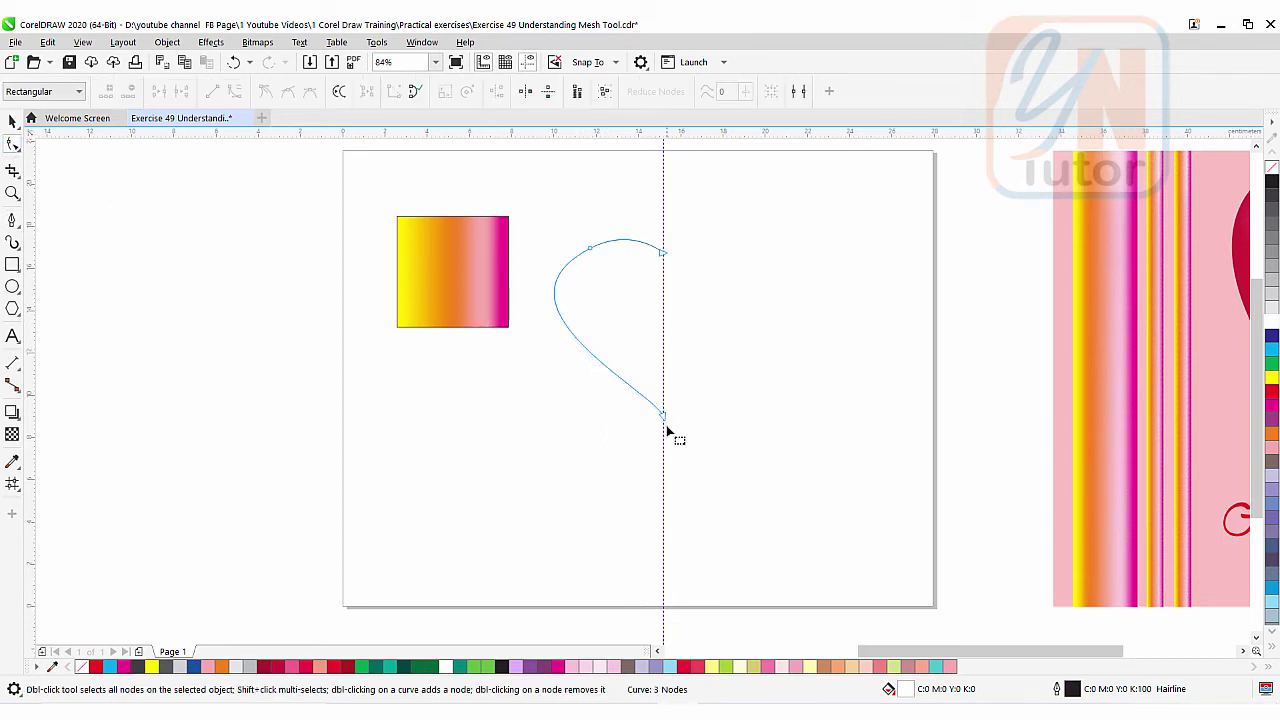
double_click(591, 251)
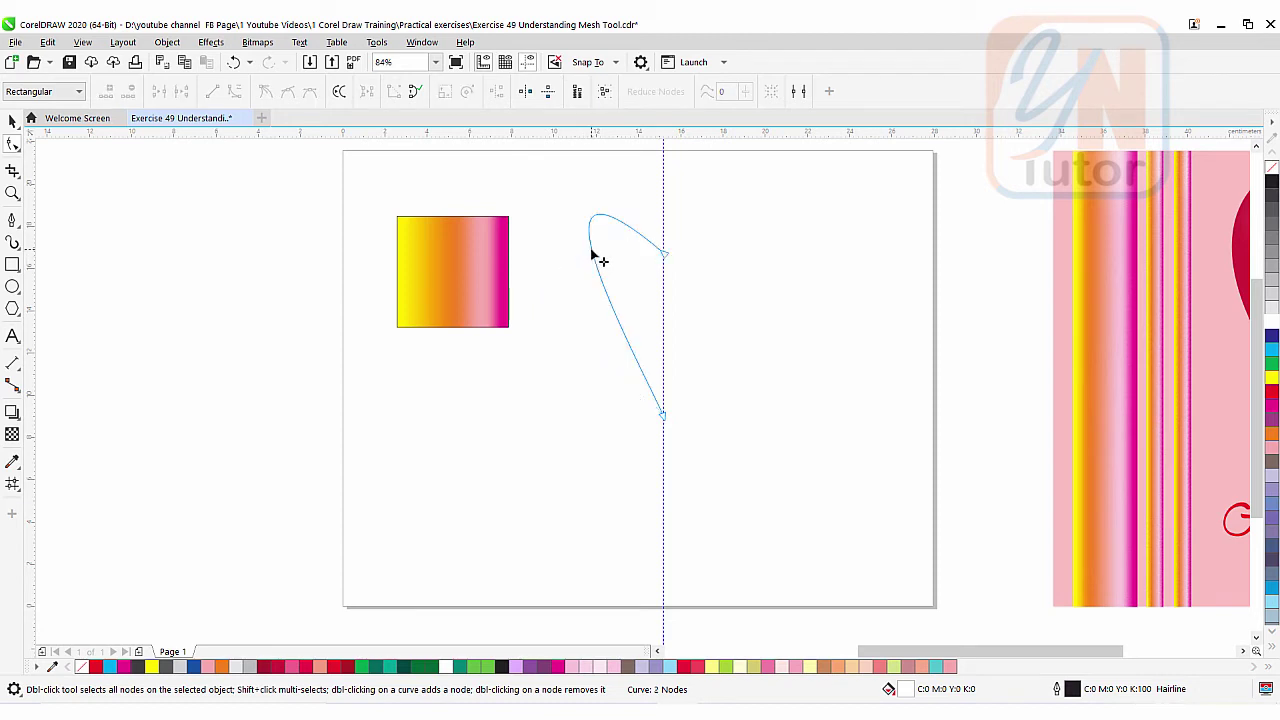
- Reshape the half heart with its end nodes' curve handles into a smooth rounded lobe about 4.7 cm wide
left_click(665, 256)
left_click_drag(611, 310, 612, 378)
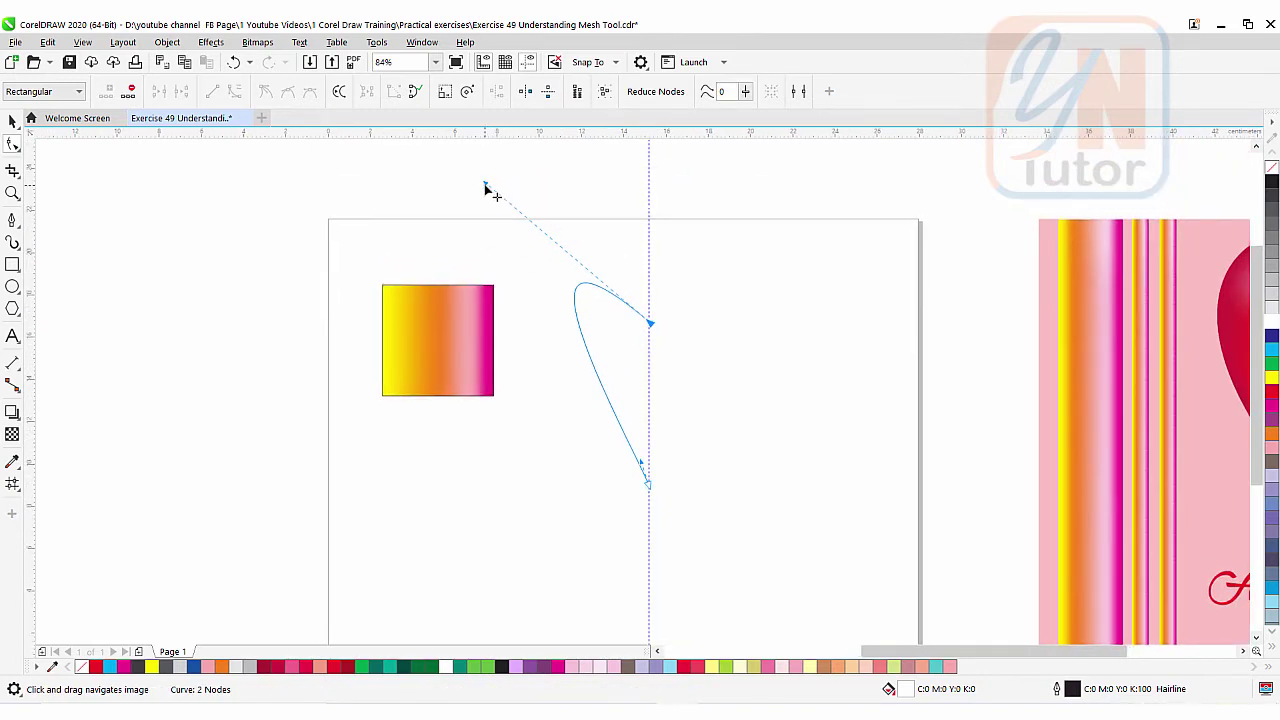
left_click_drag(486, 188, 484, 238)
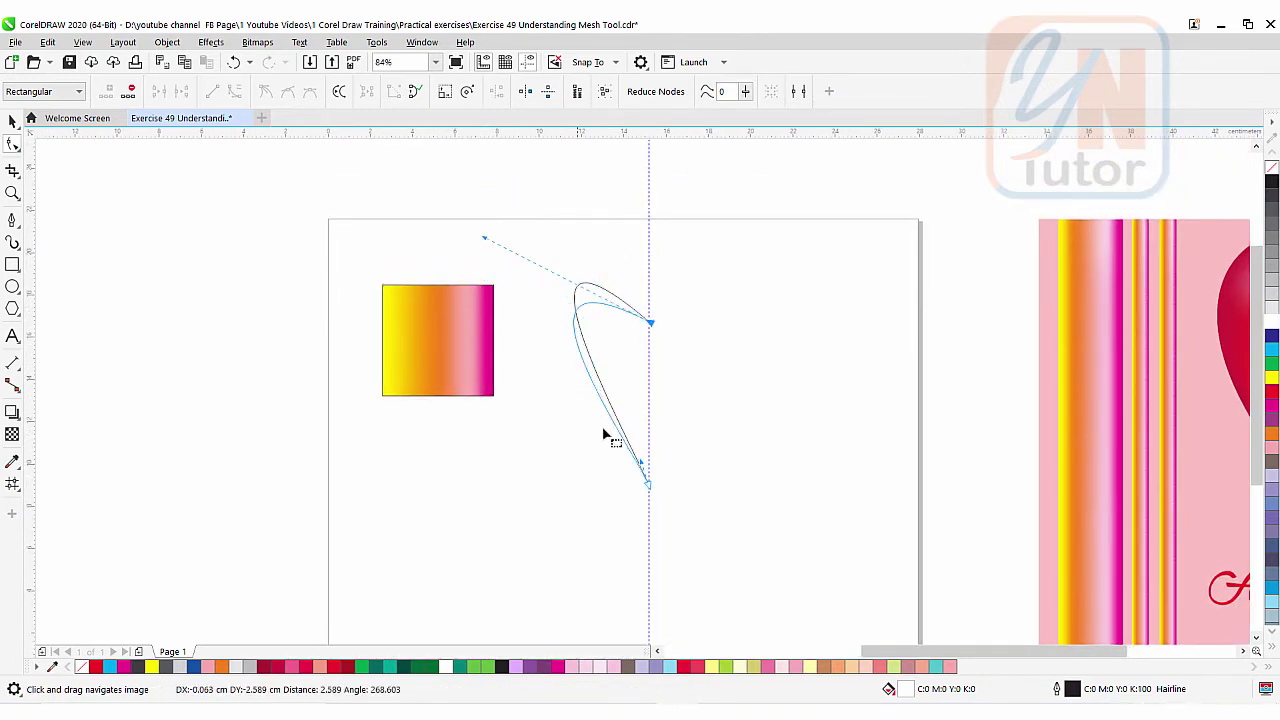
left_click(645, 470)
left_click_drag(645, 470, 498, 444)
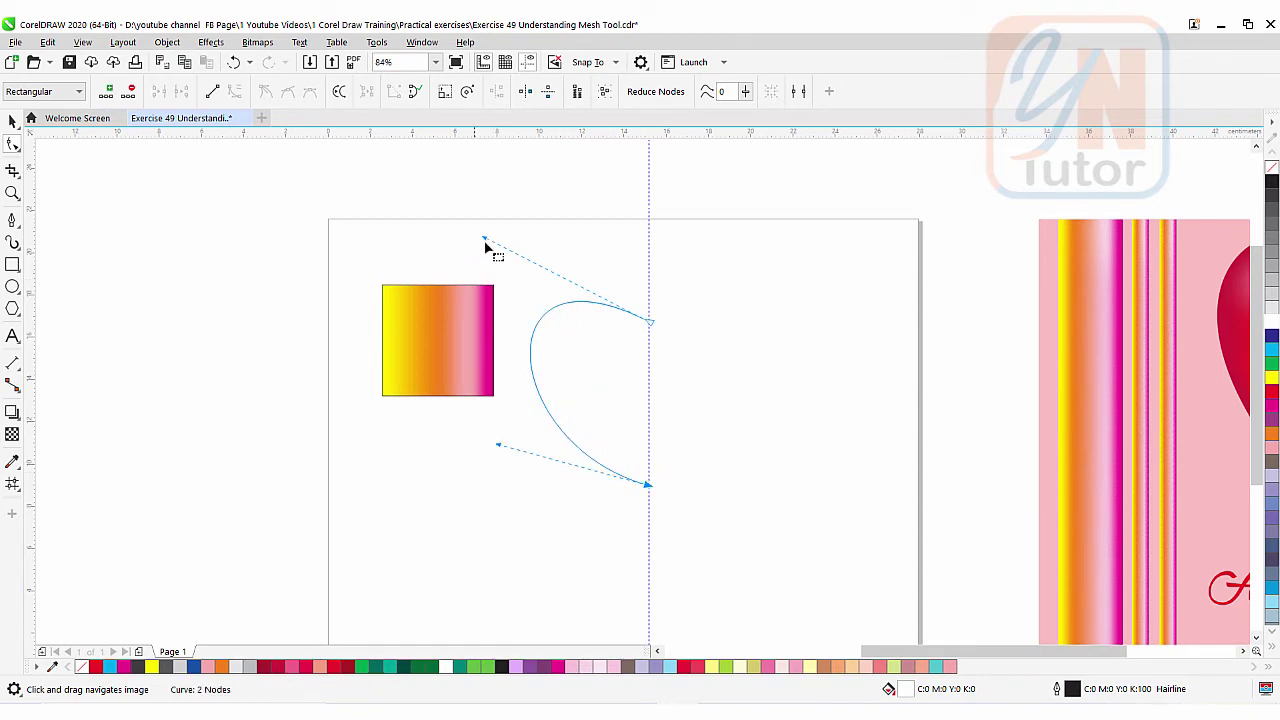
left_click_drag(483, 241, 529, 261)
left_click_drag(497, 446, 497, 428)
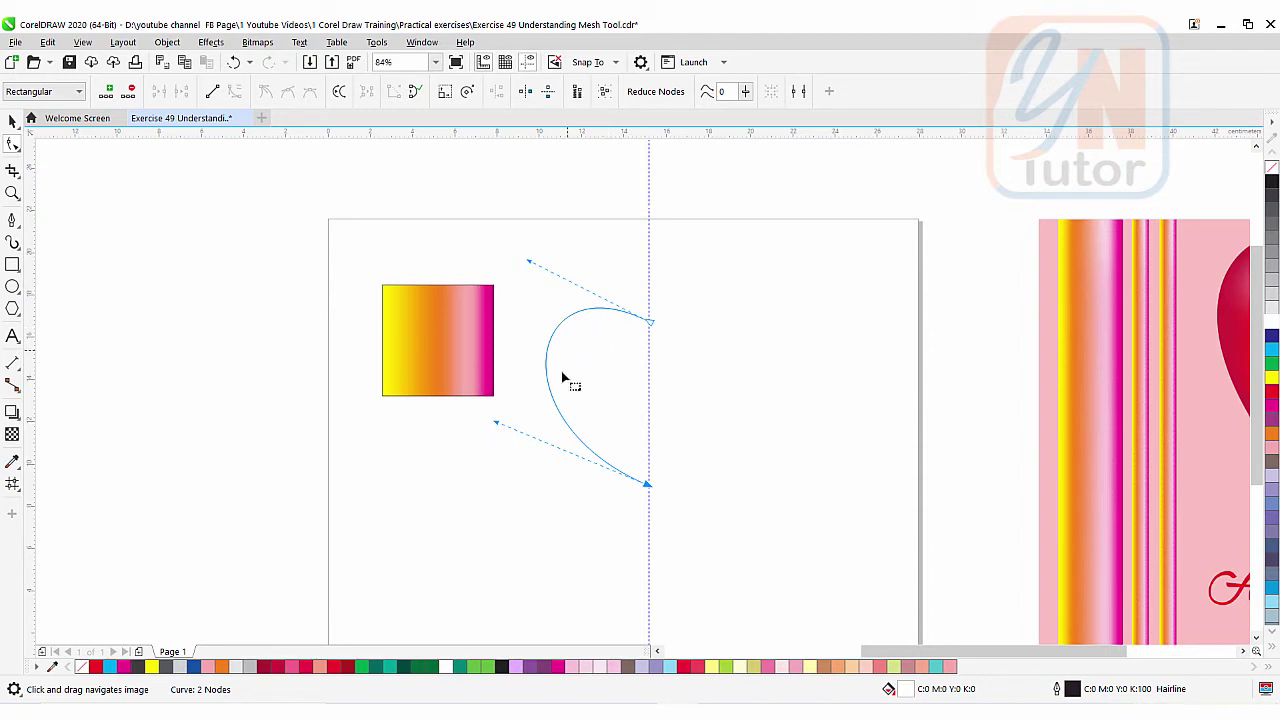
left_click_drag(586, 312, 593, 327)
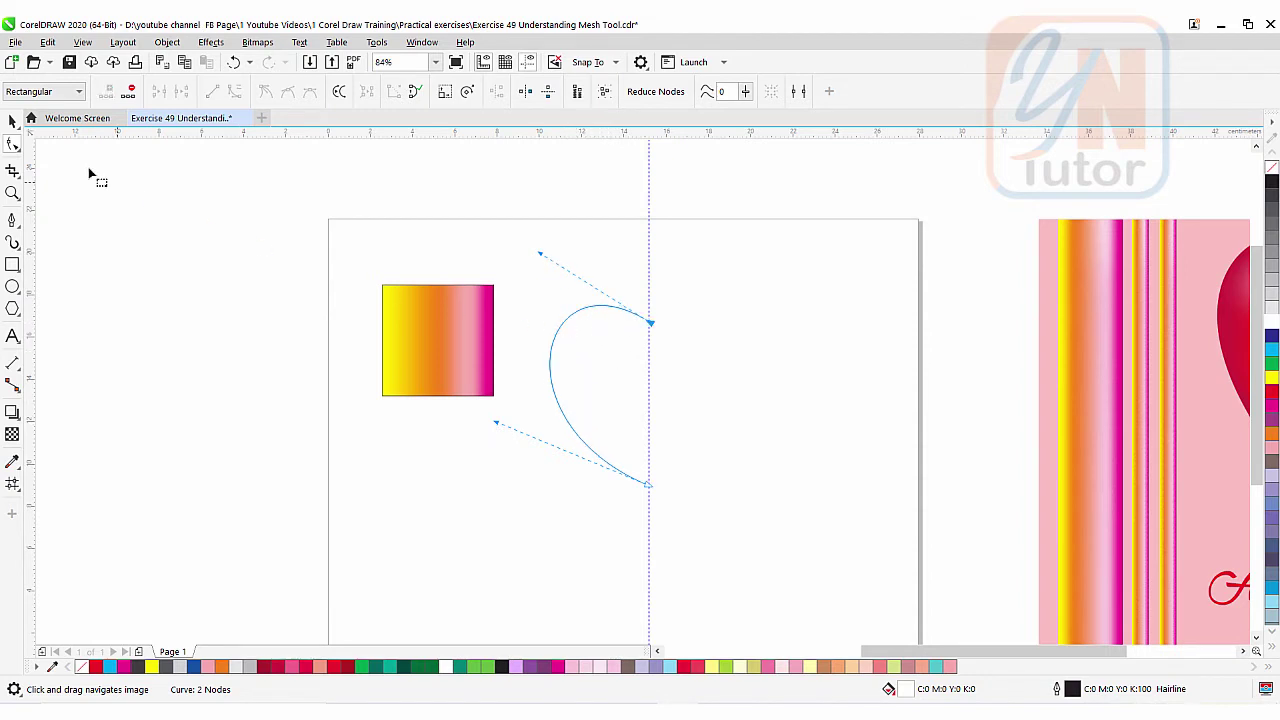
- Create a horizontally mirrored copy of the half heart on the other side of the guideline
left_click(13, 121)
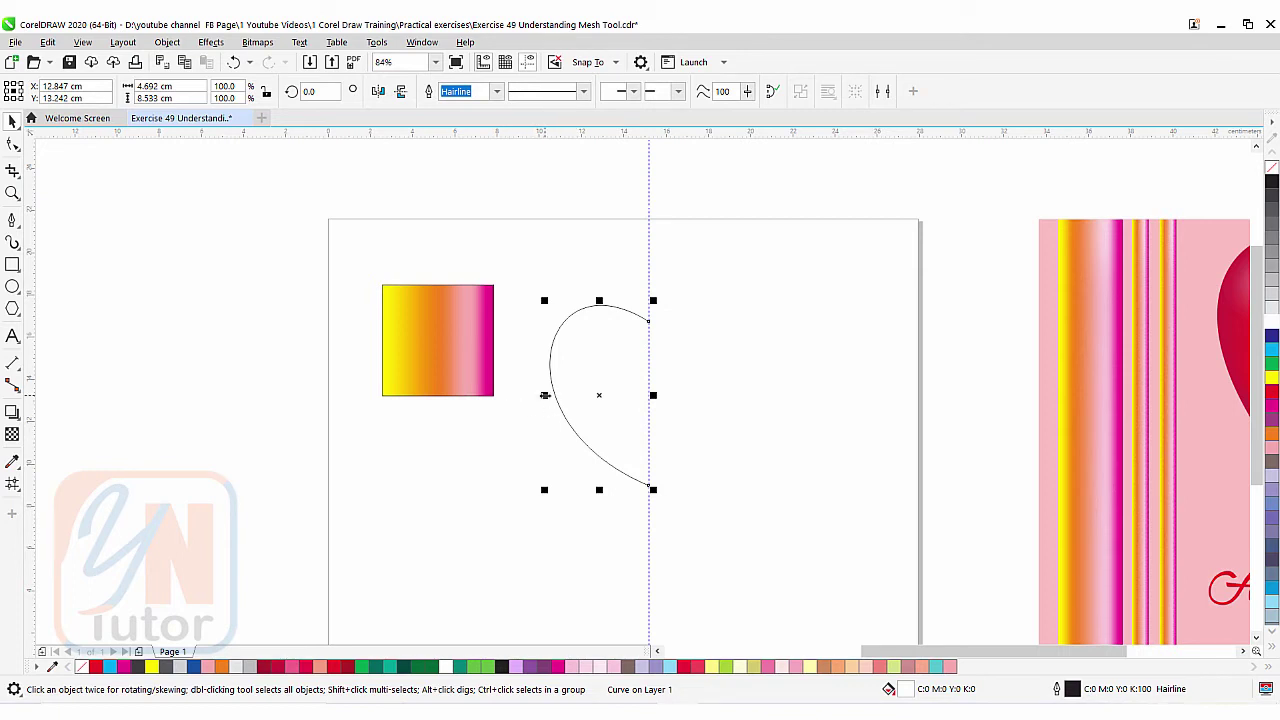
left_click_drag(545, 395, 631, 398)
left_click_drag(717, 397, 784, 410)
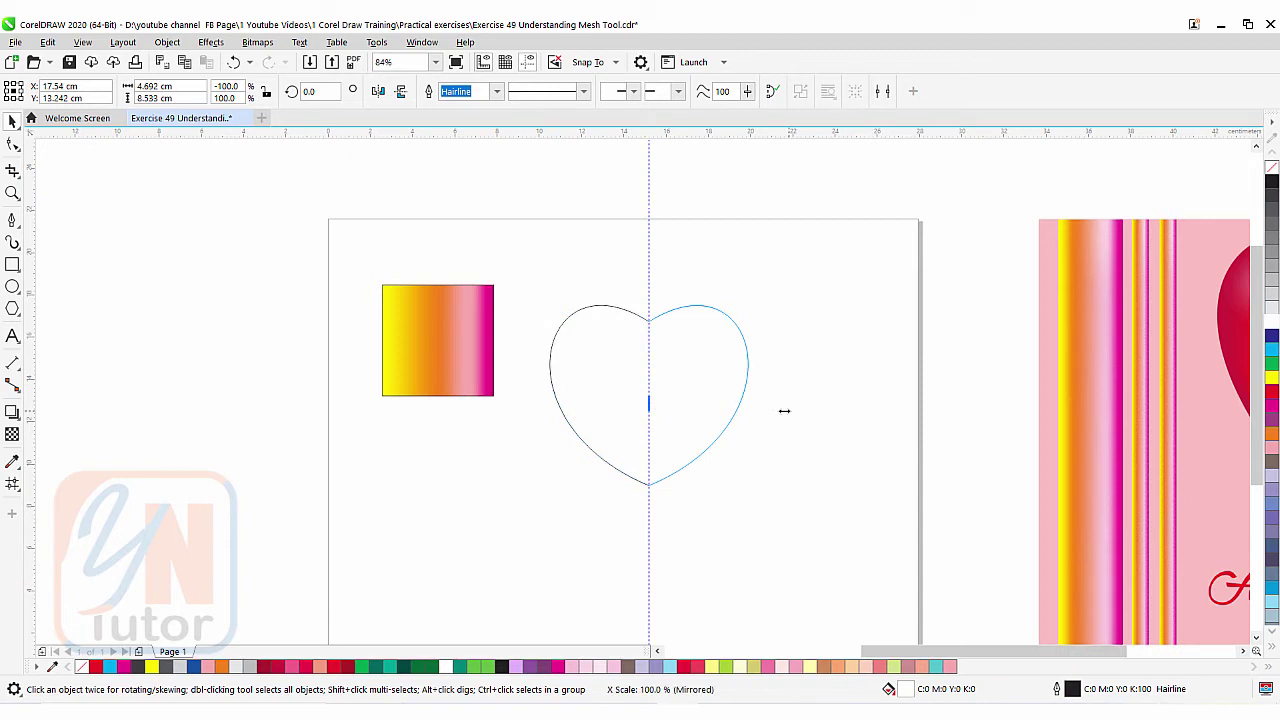
left_click_drag(787, 410, 787, 418)
left_click_drag(787, 418, 790, 420)
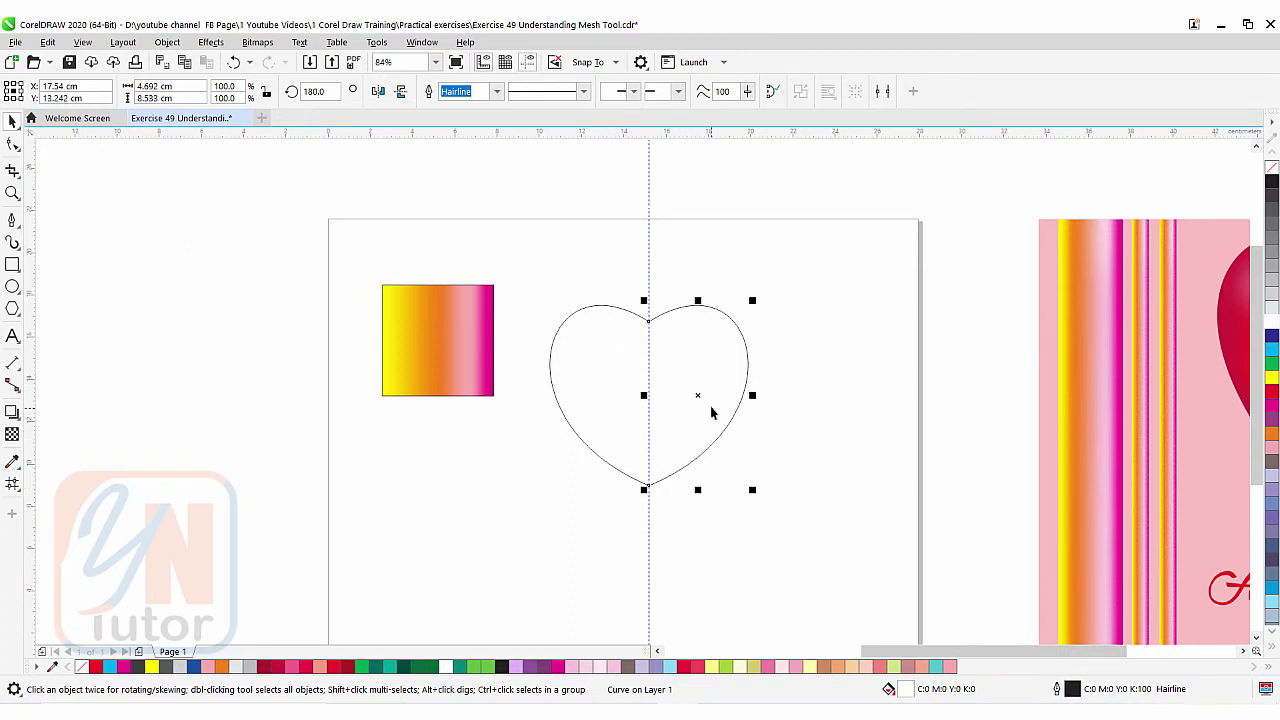
- Weld both heart halves into one curve and give it a crimson fill of C13 M100 Y78 K5
left_click_drag(523, 266, 762, 494)
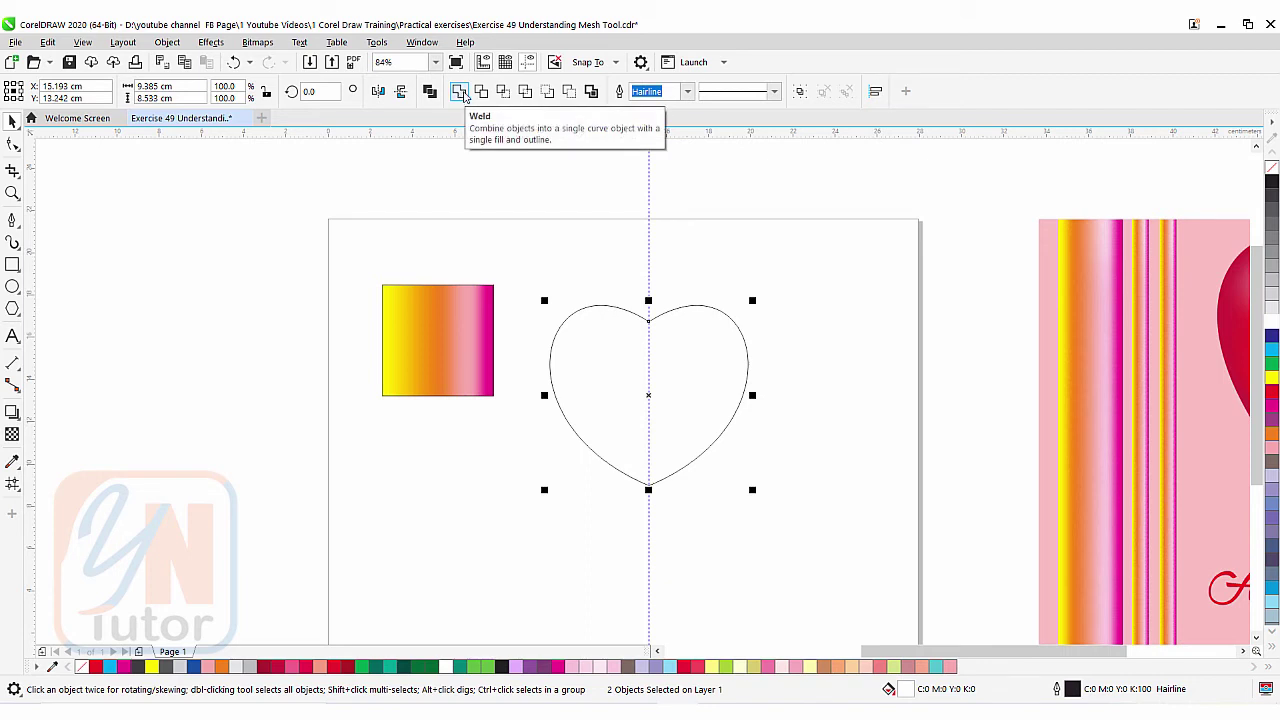
left_click(463, 94)
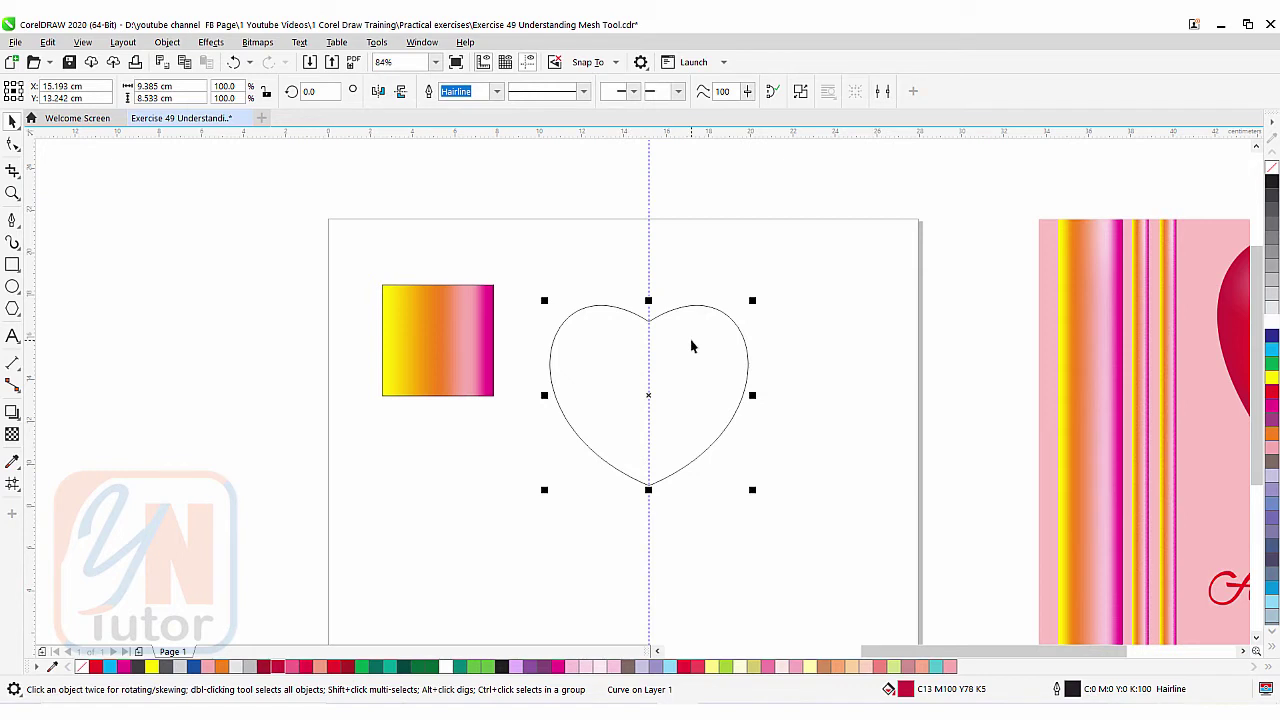
- Join the two overlapping end nodes at the heart's upper notch into one node
left_click(12, 145)
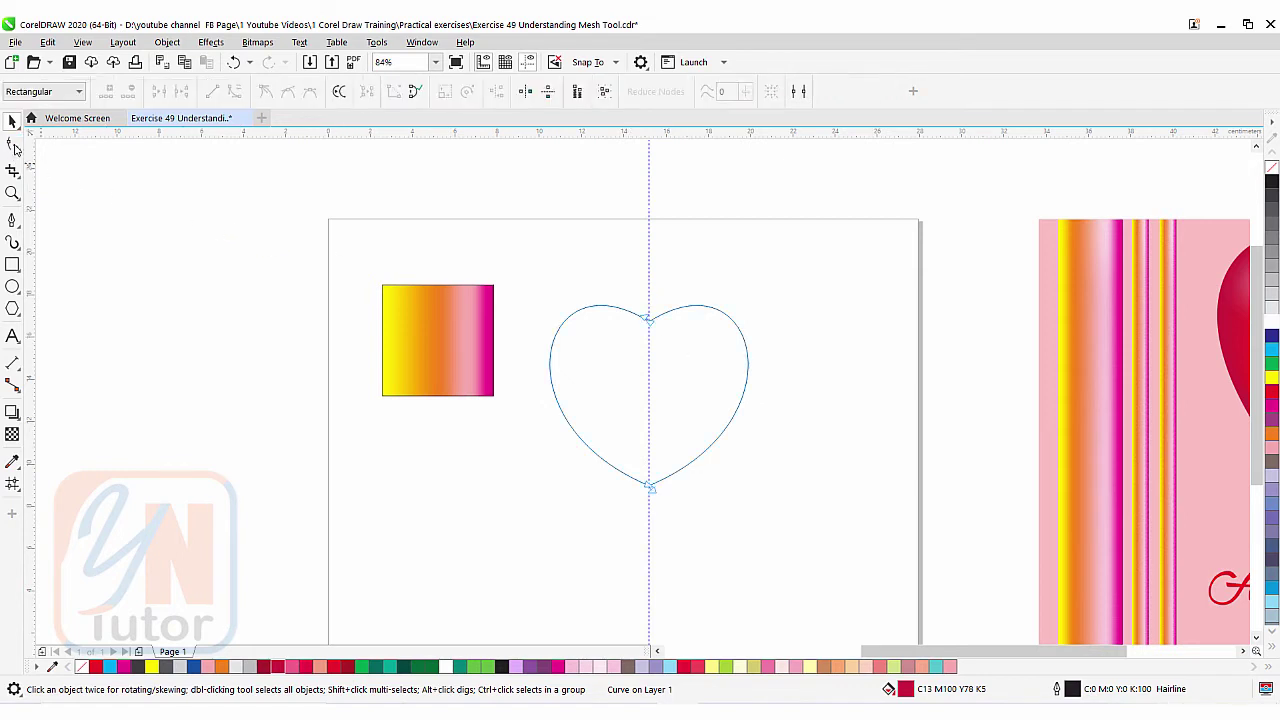
scroll(655, 300, "up", 5)
scroll(620, 357, "up", 3)
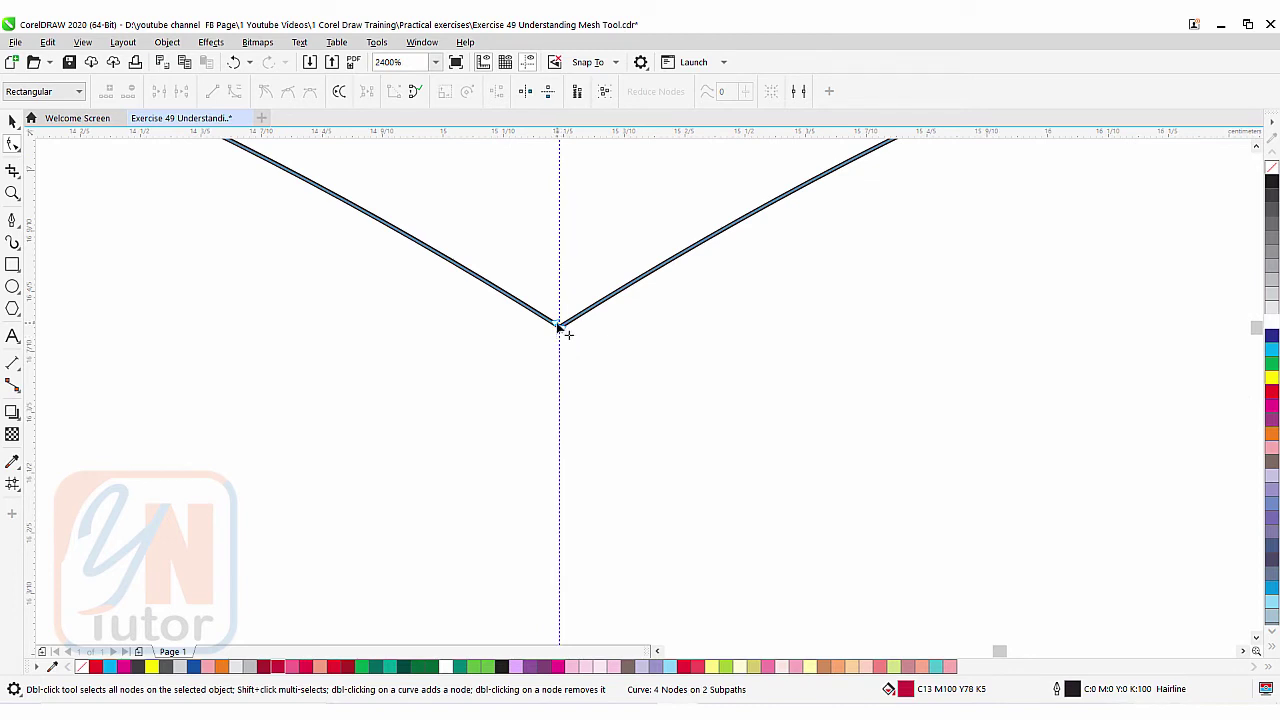
left_click(558, 327)
left_click_drag(558, 327, 571, 346)
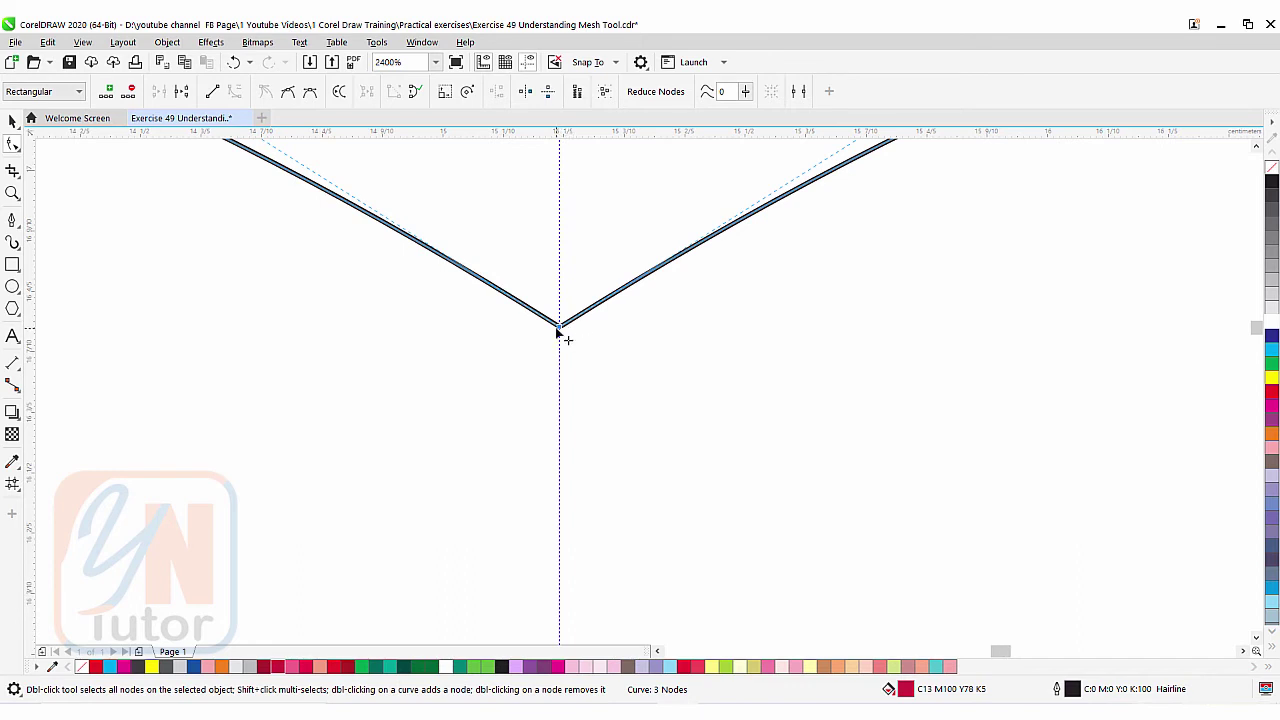
- Join the two end nodes at the heart's lower tip to close the outline
scroll(560, 340, "down", 6)
left_click_drag(586, 392, 598, 262)
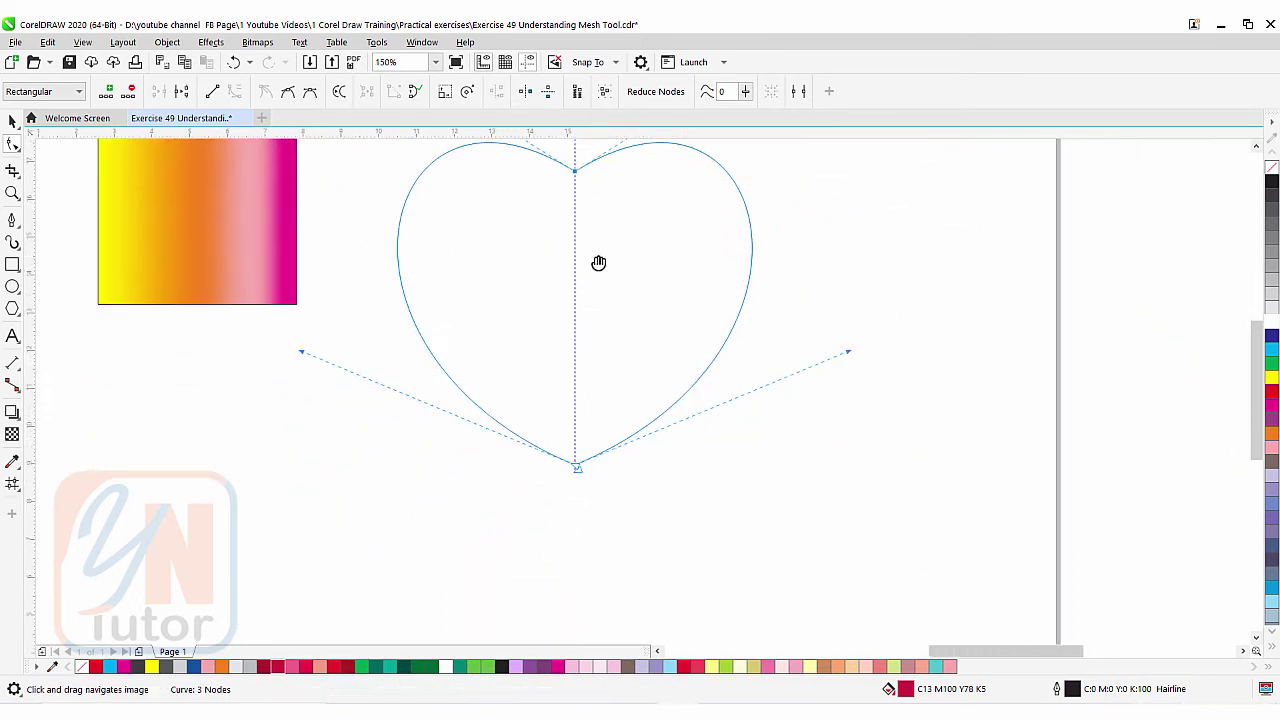
scroll(578, 462, "up", 6)
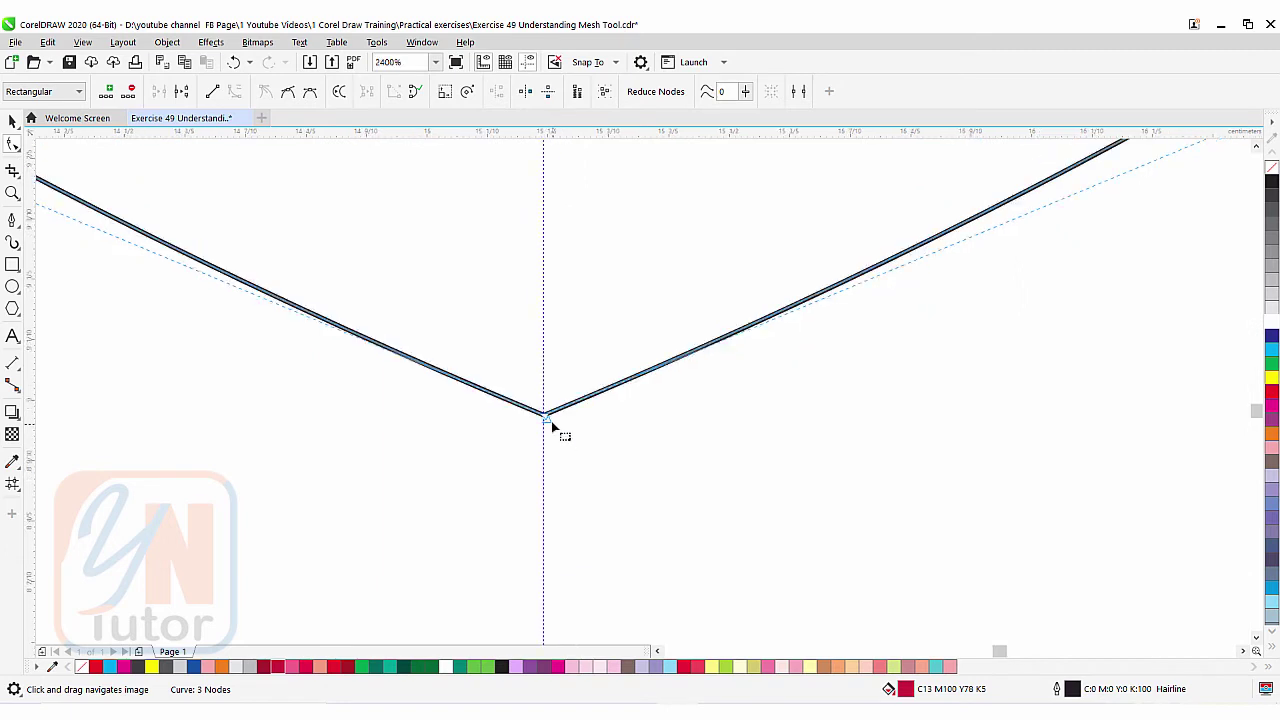
left_click_drag(551, 423, 549, 426)
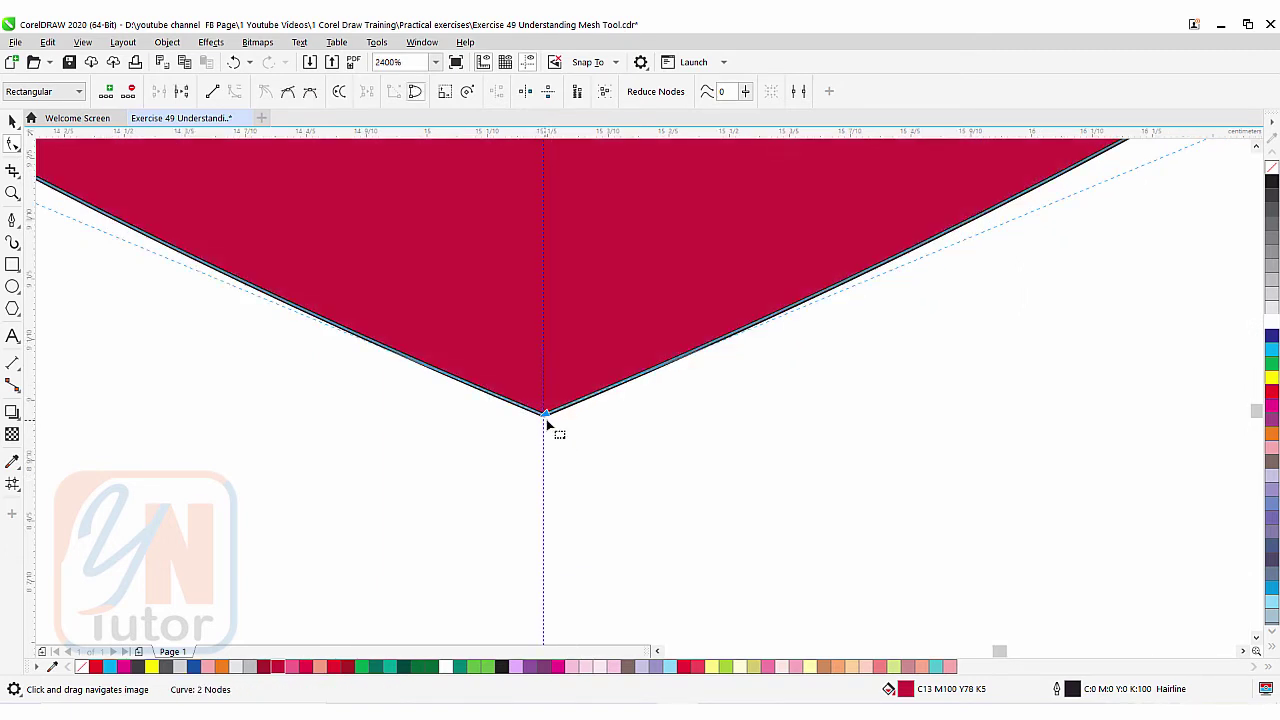
scroll(557, 434, "down", 6)
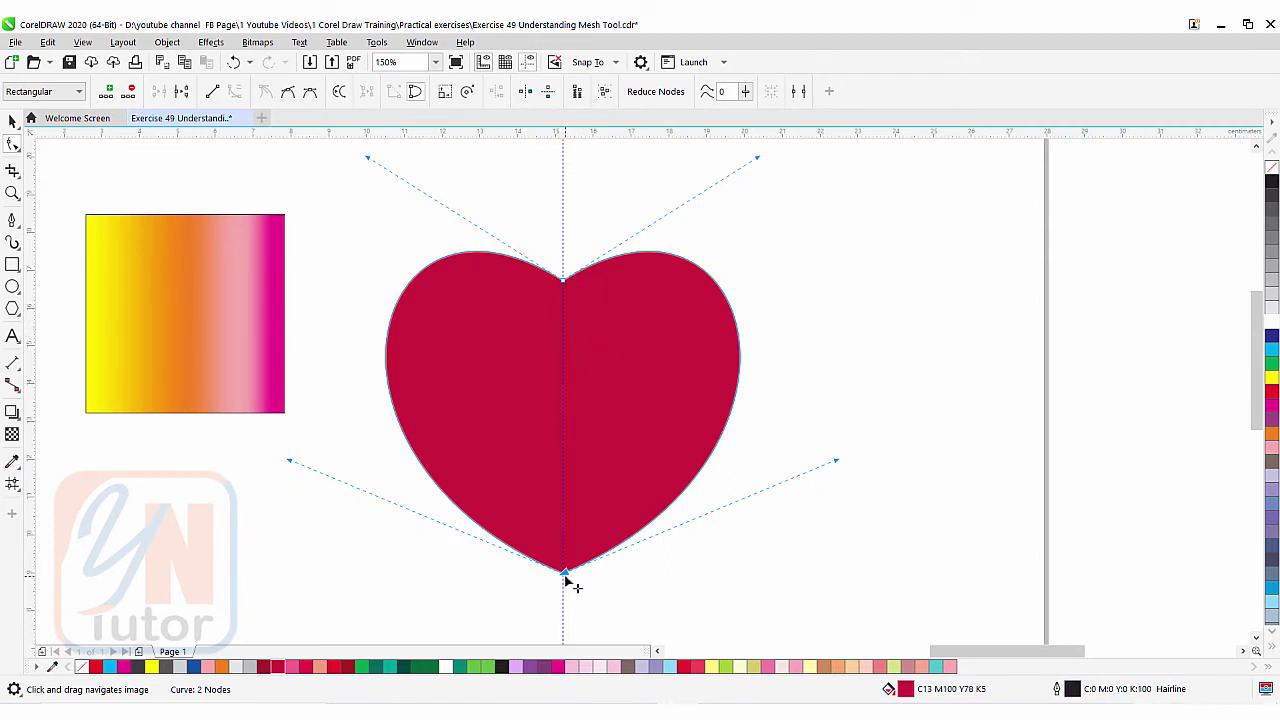
- Add a node on each side of the heart's upper notch, near the top of both lobes
double_click(615, 256)
double_click(501, 253)
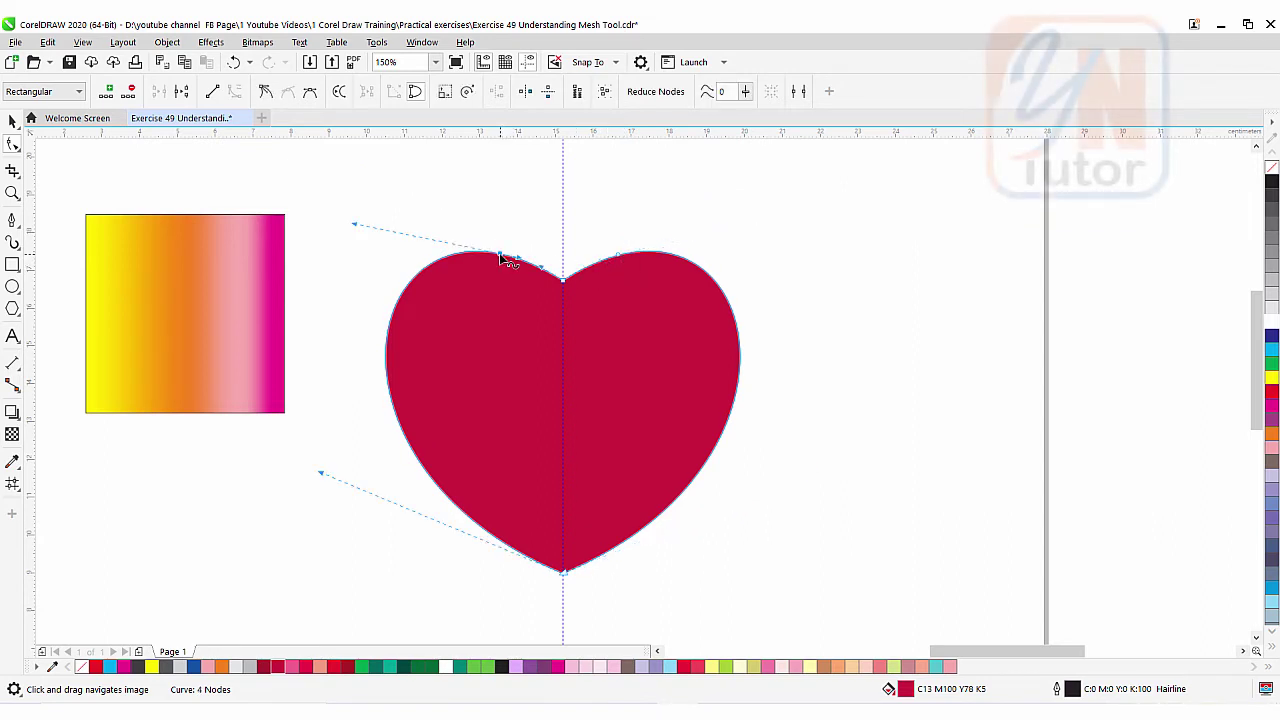
- Delete the centre node of the heart's upper notch and round the dip by making both flanking nodes cusps with shorter inner handles
scroll(574, 272, "up", 1)
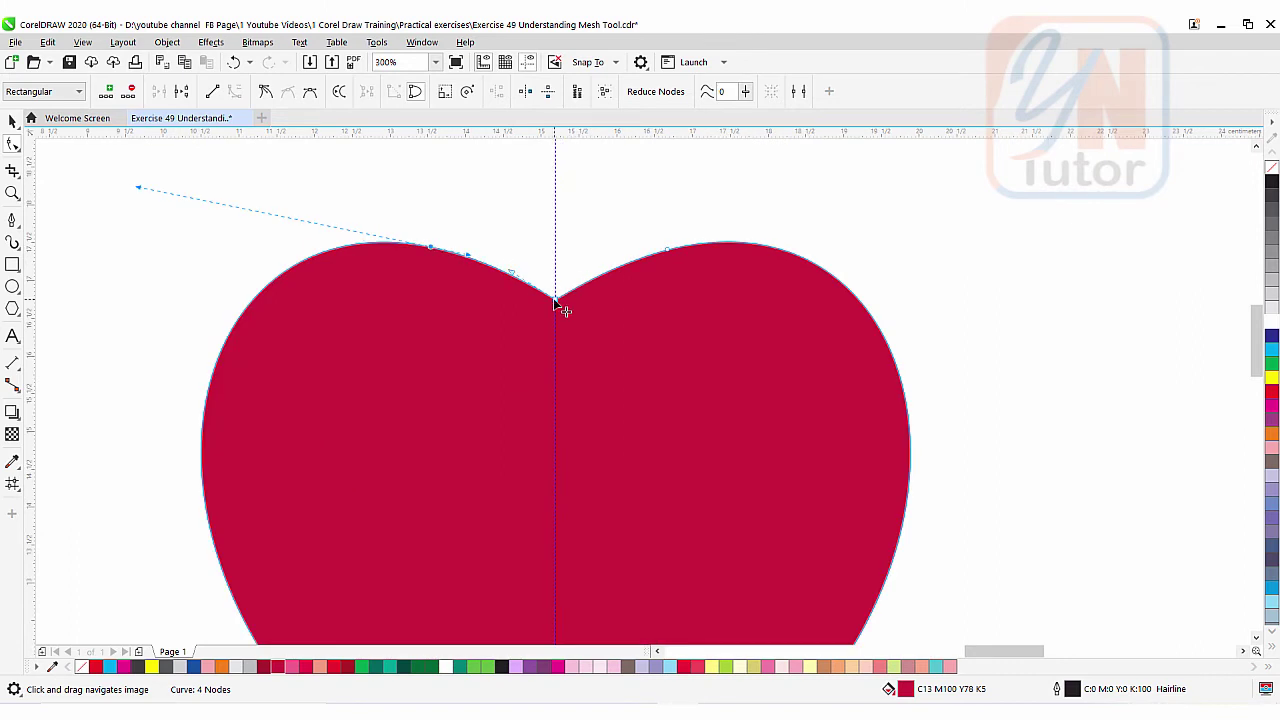
double_click(554, 299)
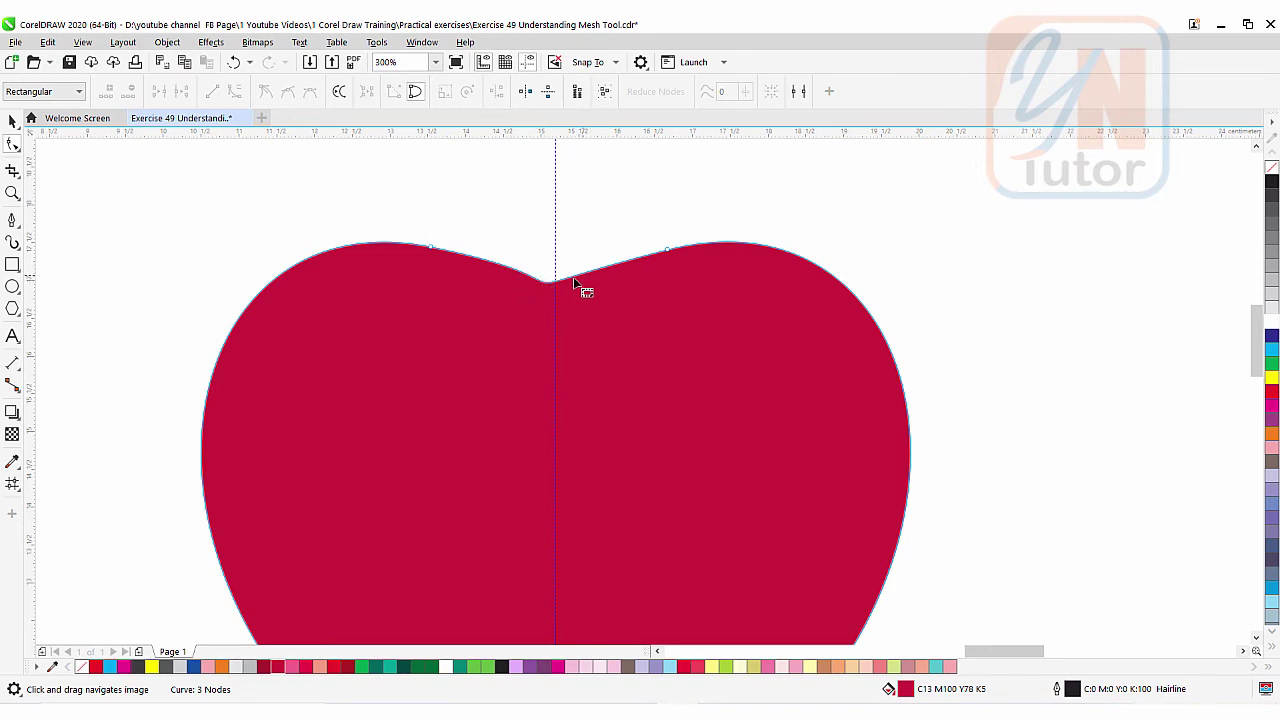
left_click(668, 250)
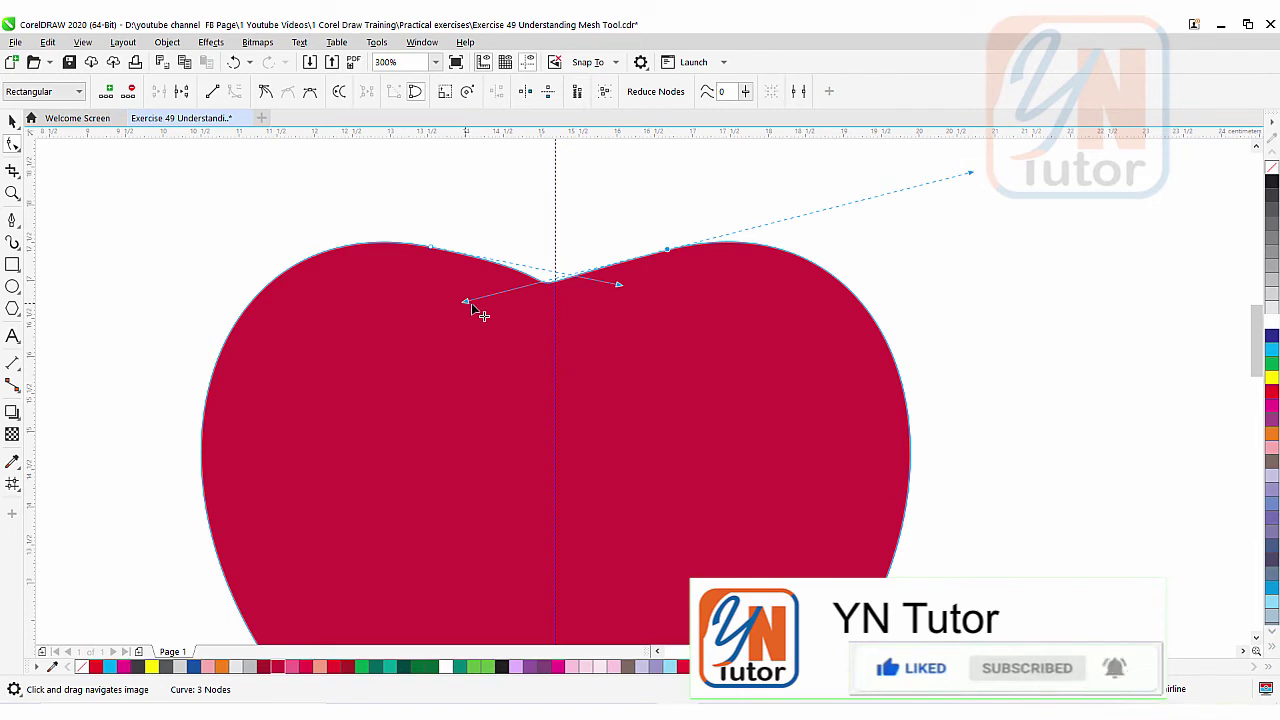
left_click(667, 249)
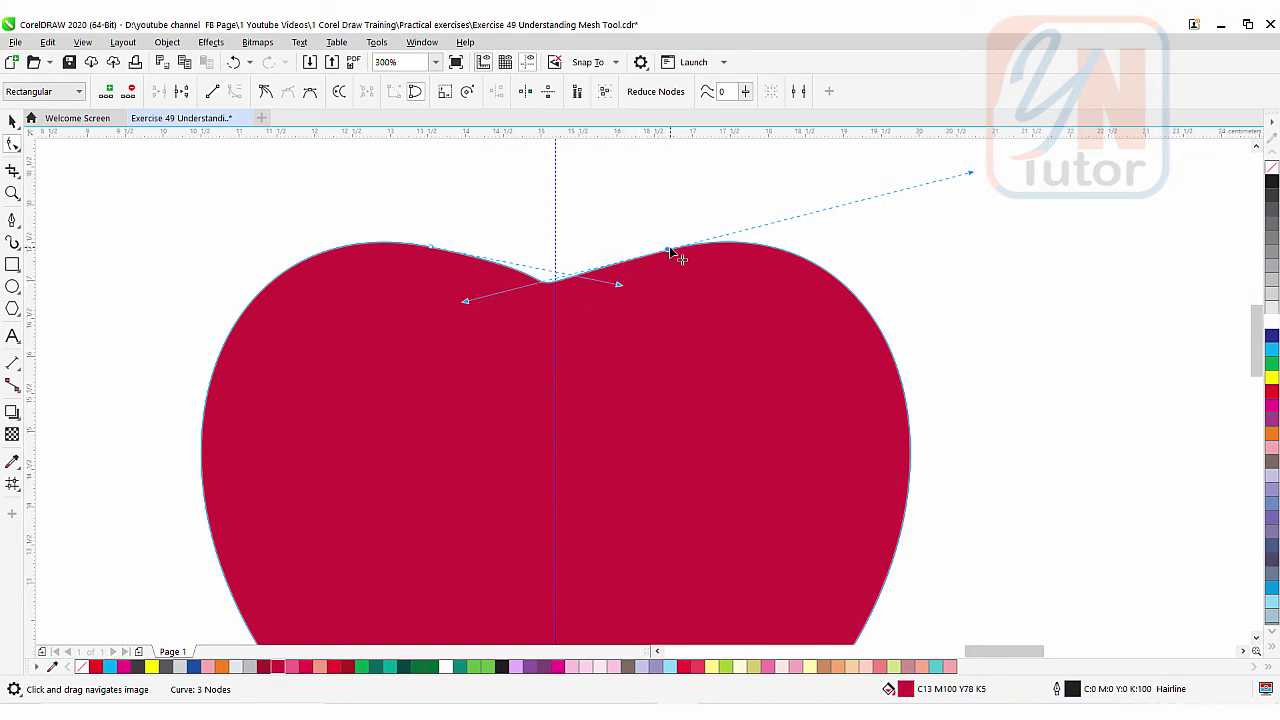
left_click(266, 92)
left_click_drag(466, 303, 522, 298)
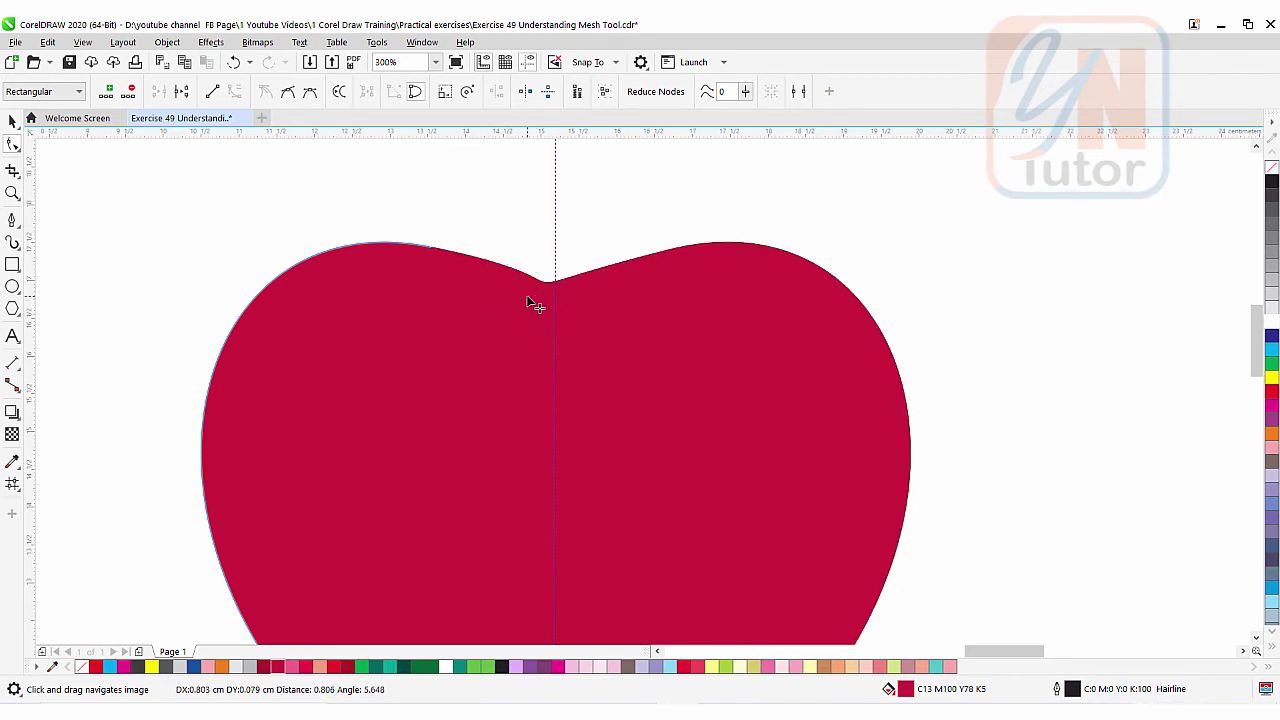
left_click(432, 253)
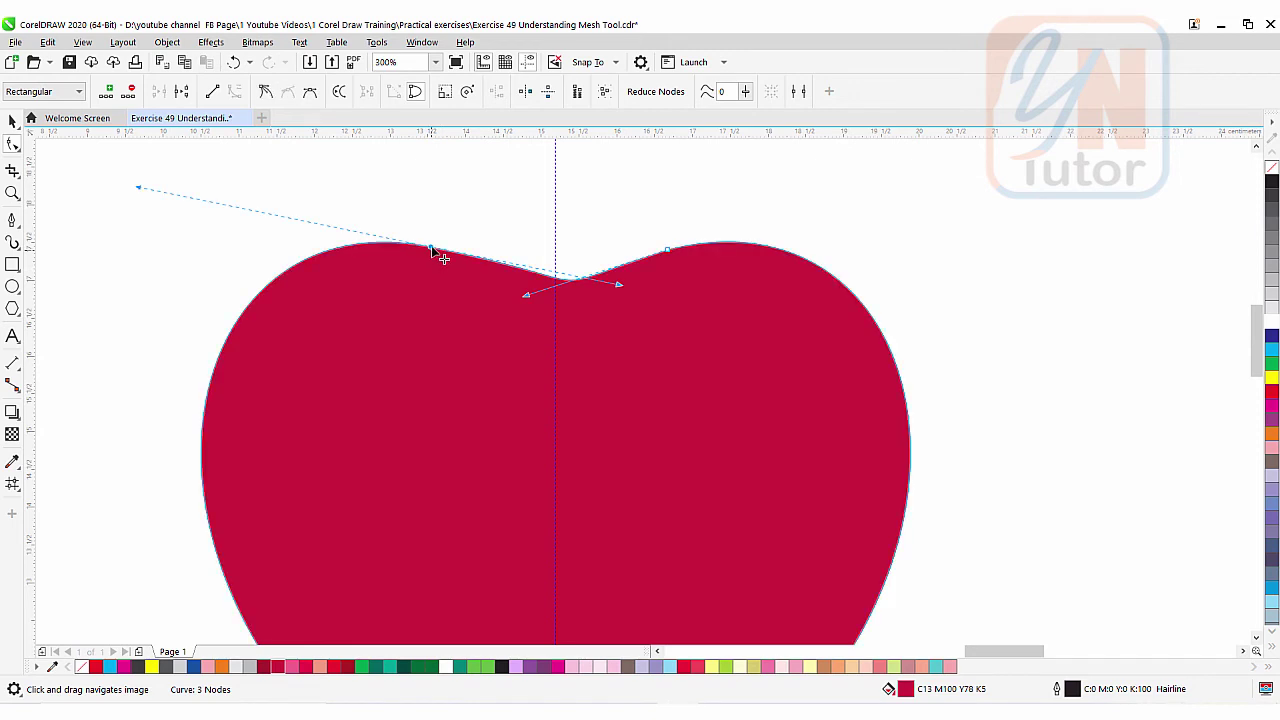
left_click(265, 91)
left_click_drag(620, 284, 555, 291)
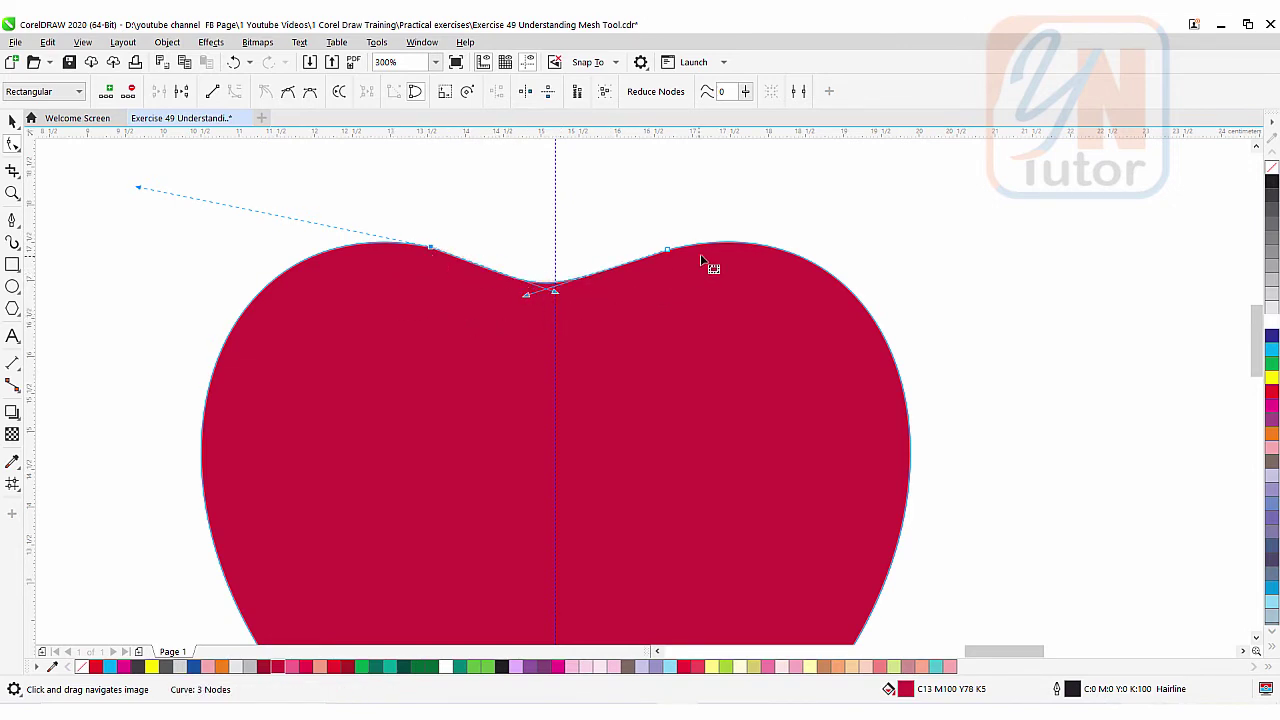
- Add a node on each side of the heart's lower tip and delete the node at the tip itself
scroll(646, 337, "down", 3)
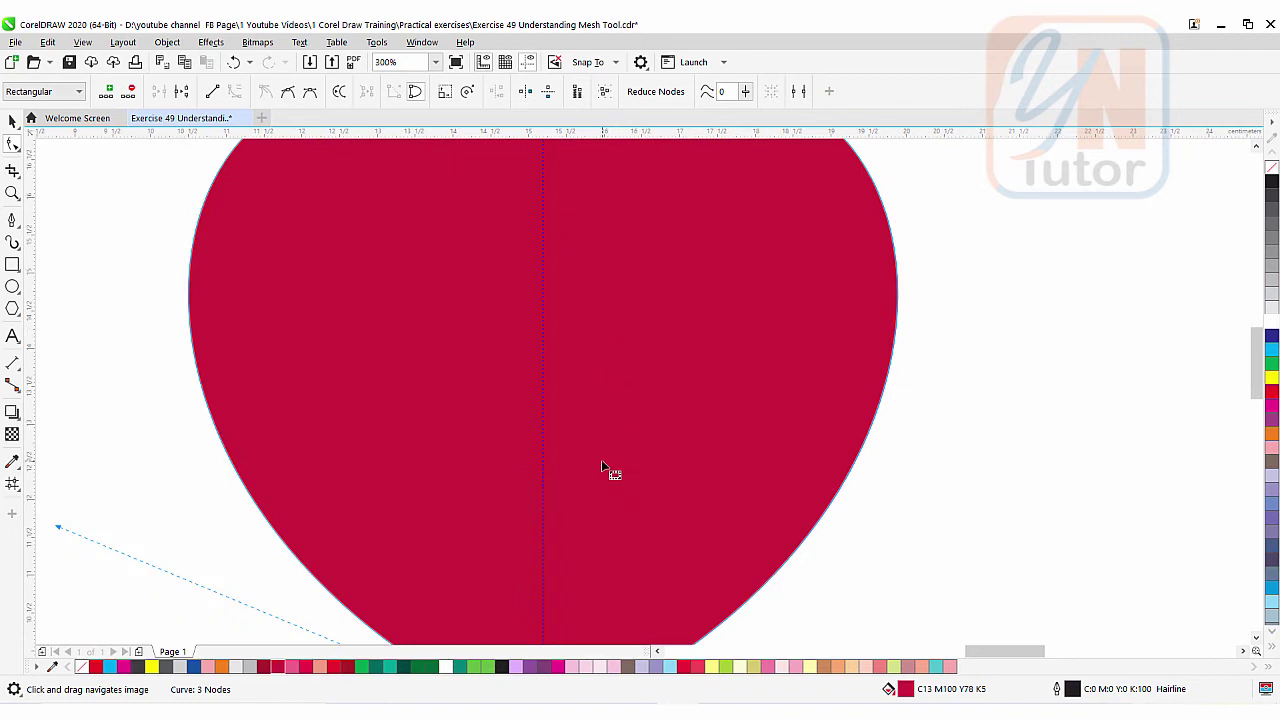
scroll(611, 471, "down", 2)
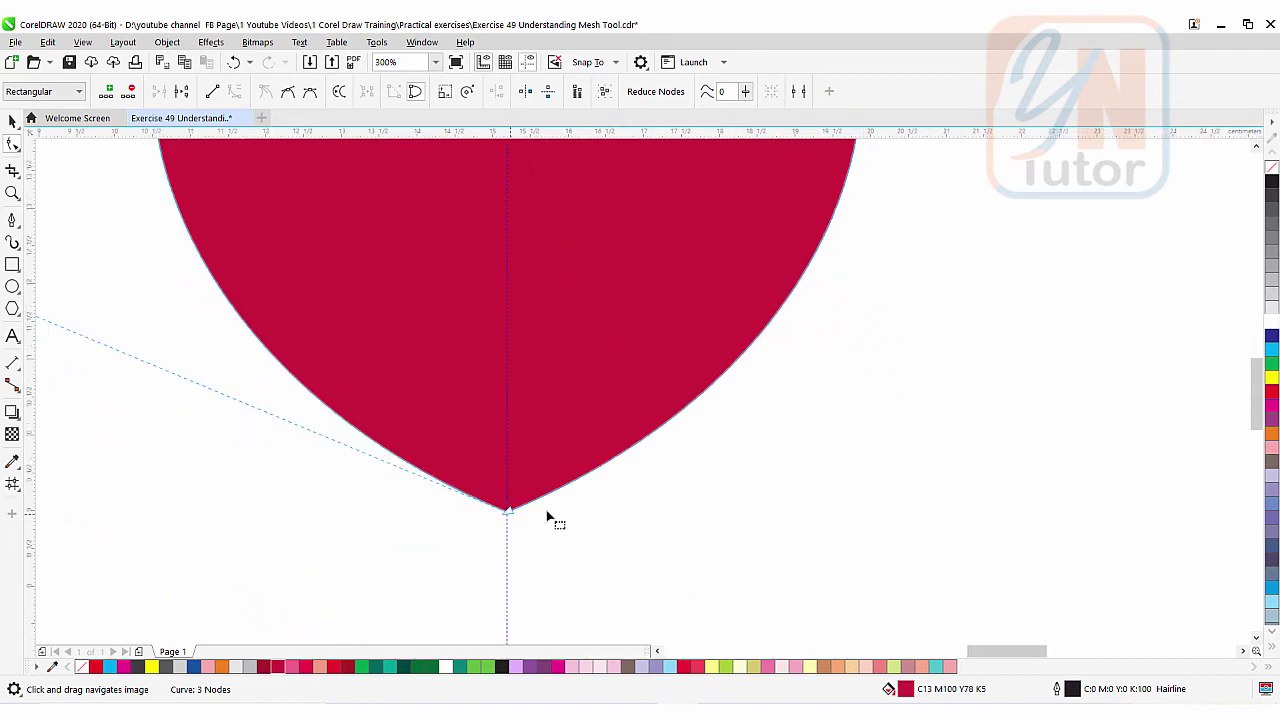
left_click(607, 474)
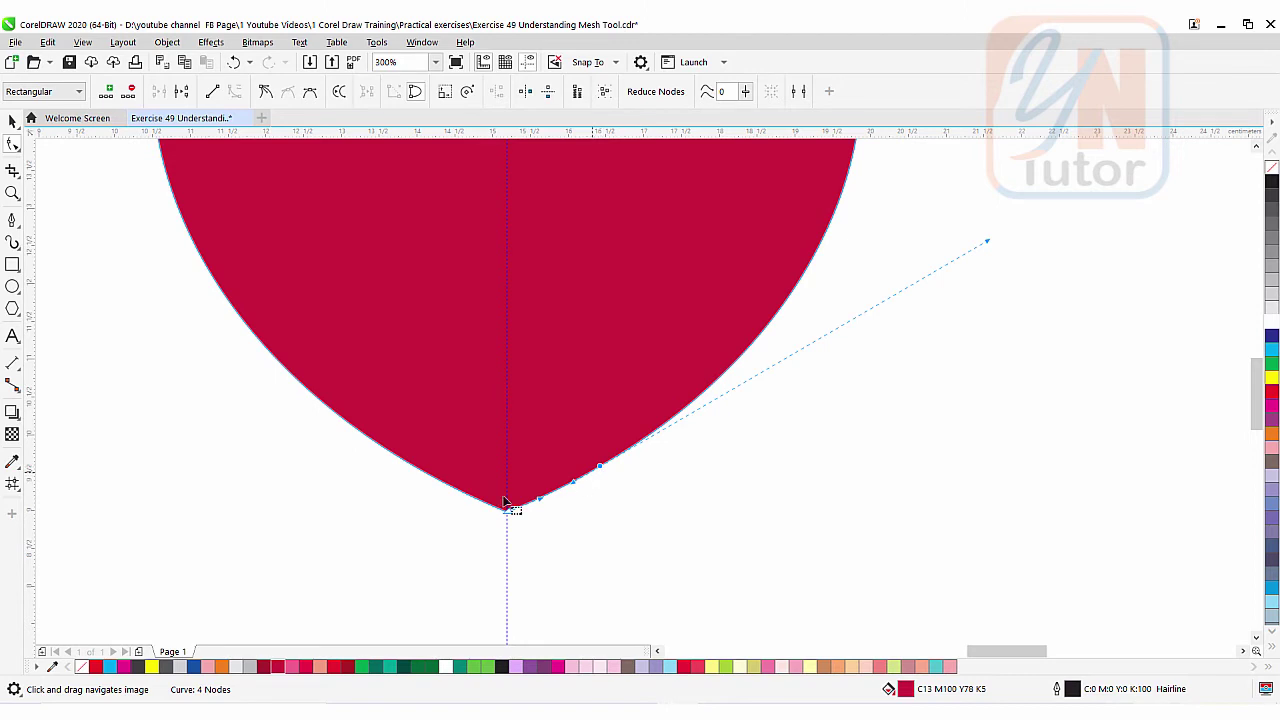
double_click(391, 454)
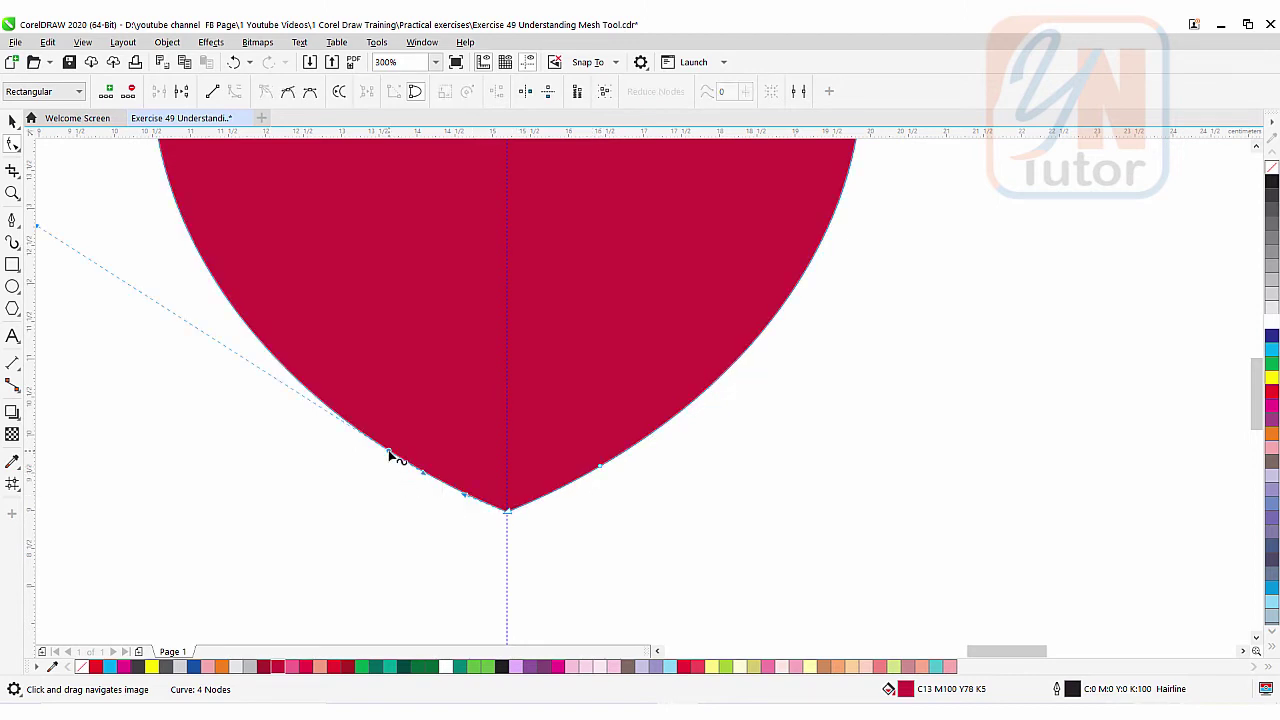
double_click(507, 512)
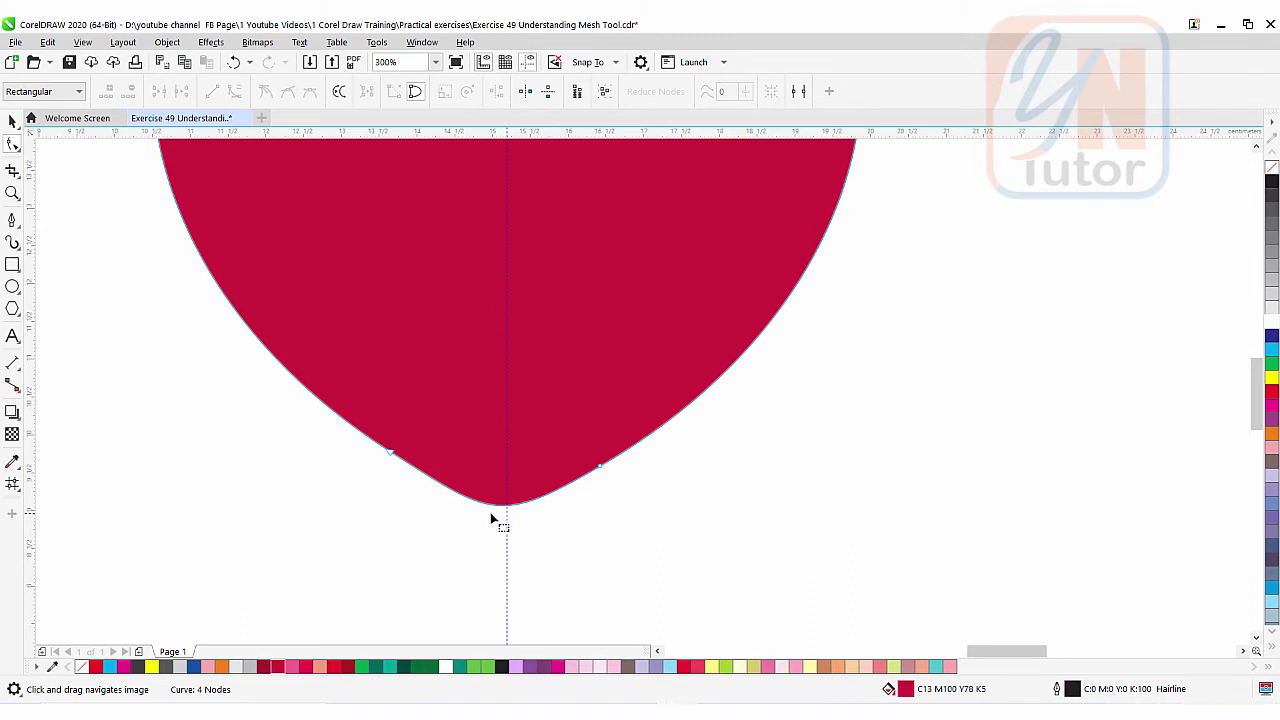
- Make the two nodes flanking the lower tip cusps and shorten their inner handles to shape a rounded, centred tip
left_click(390, 452)
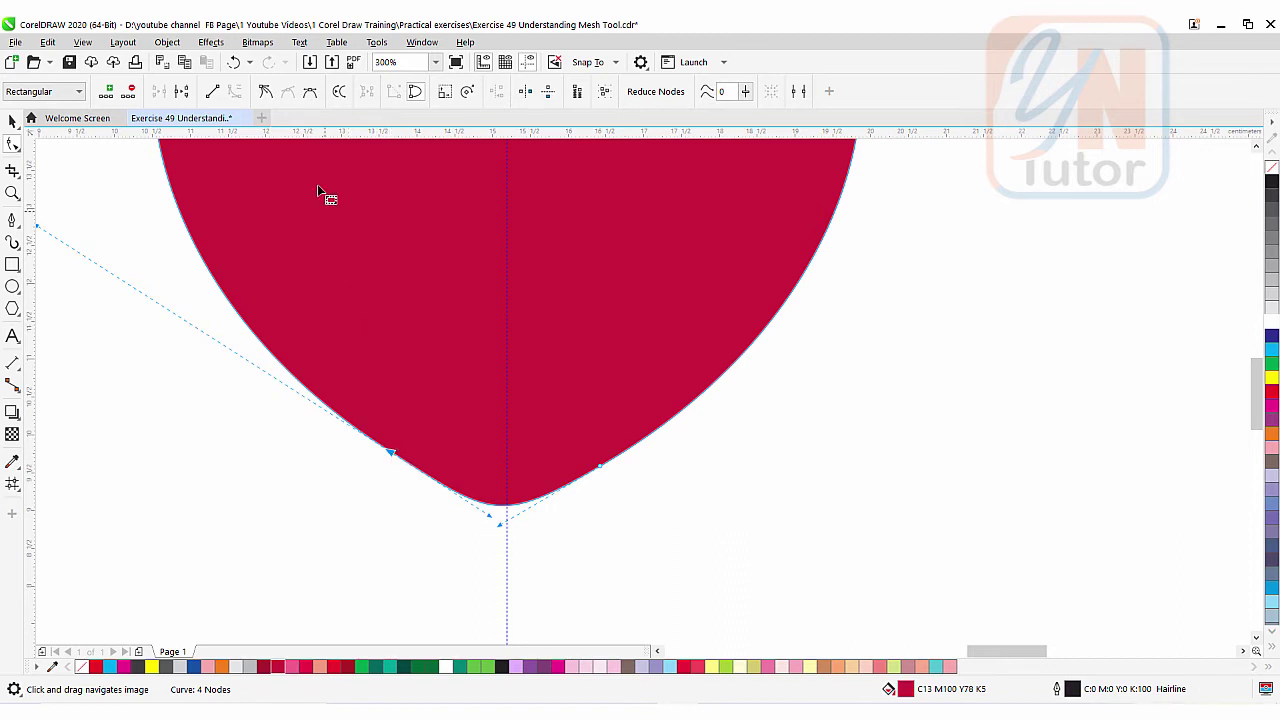
left_click(266, 92)
left_click_drag(494, 521, 480, 504)
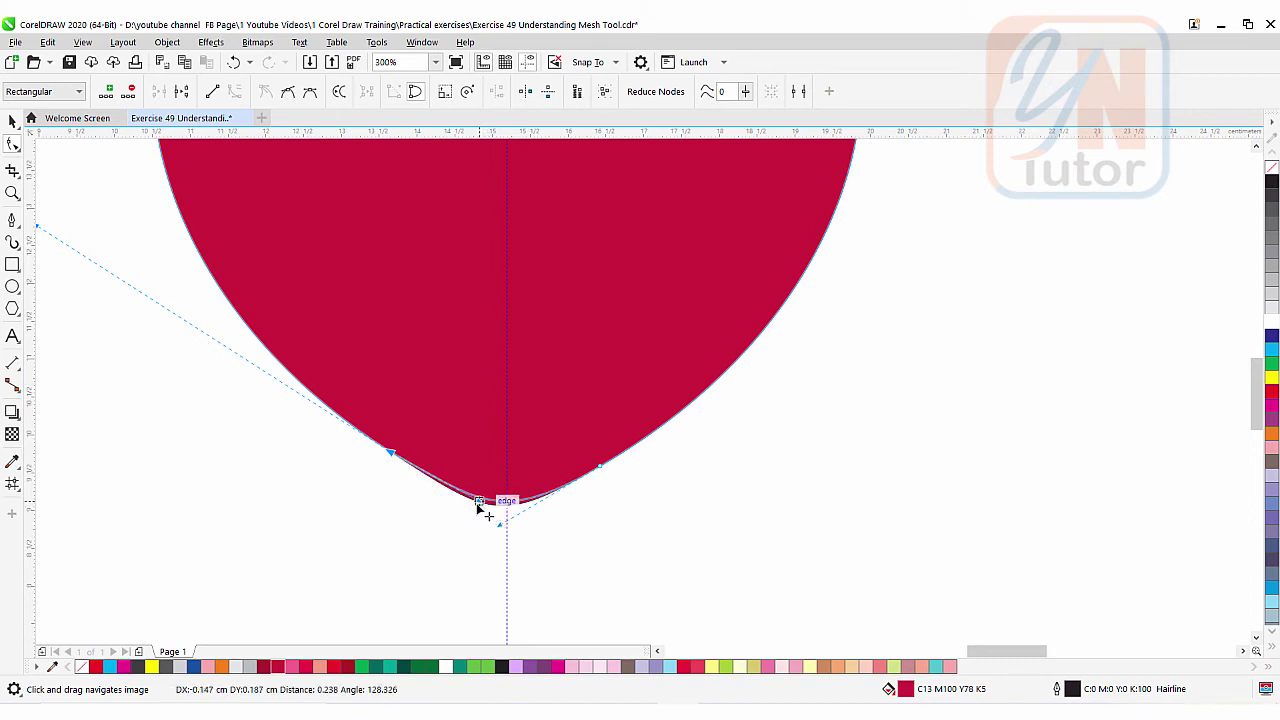
left_click(600, 467)
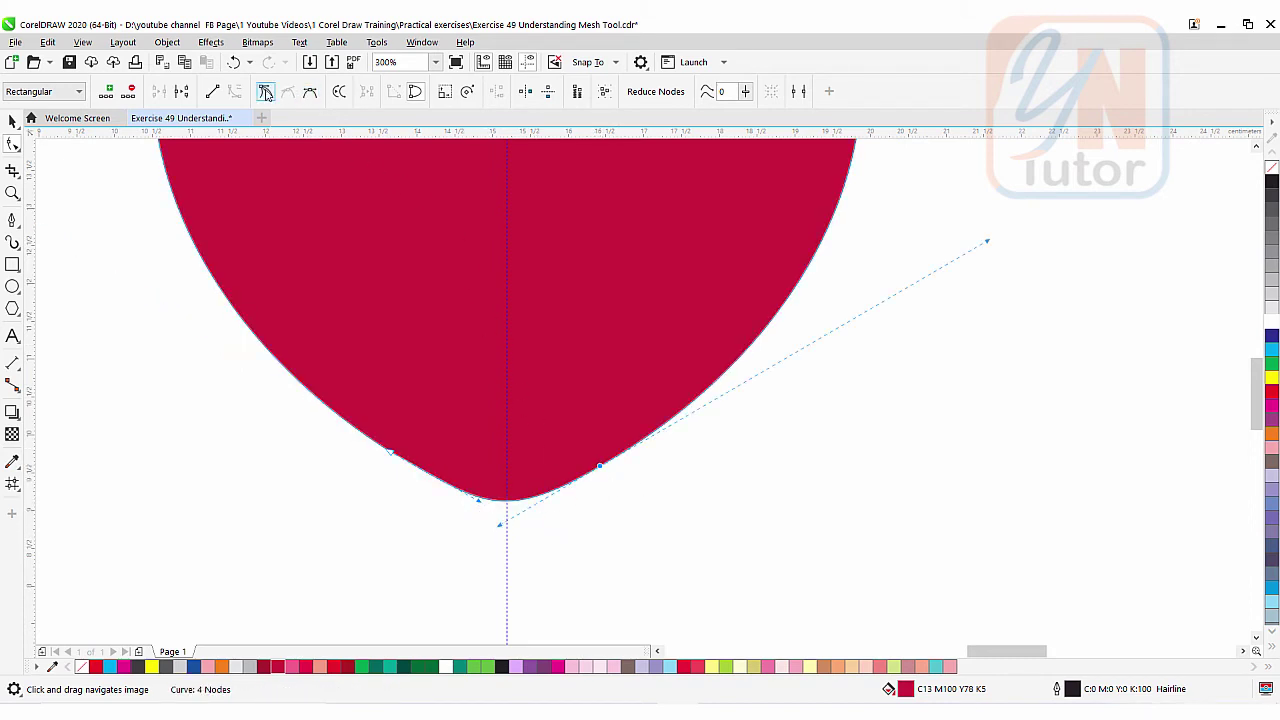
left_click(266, 91)
left_click_drag(500, 524, 502, 514)
scroll(502, 514, "down", 2)
scroll(531, 468, "up", 1)
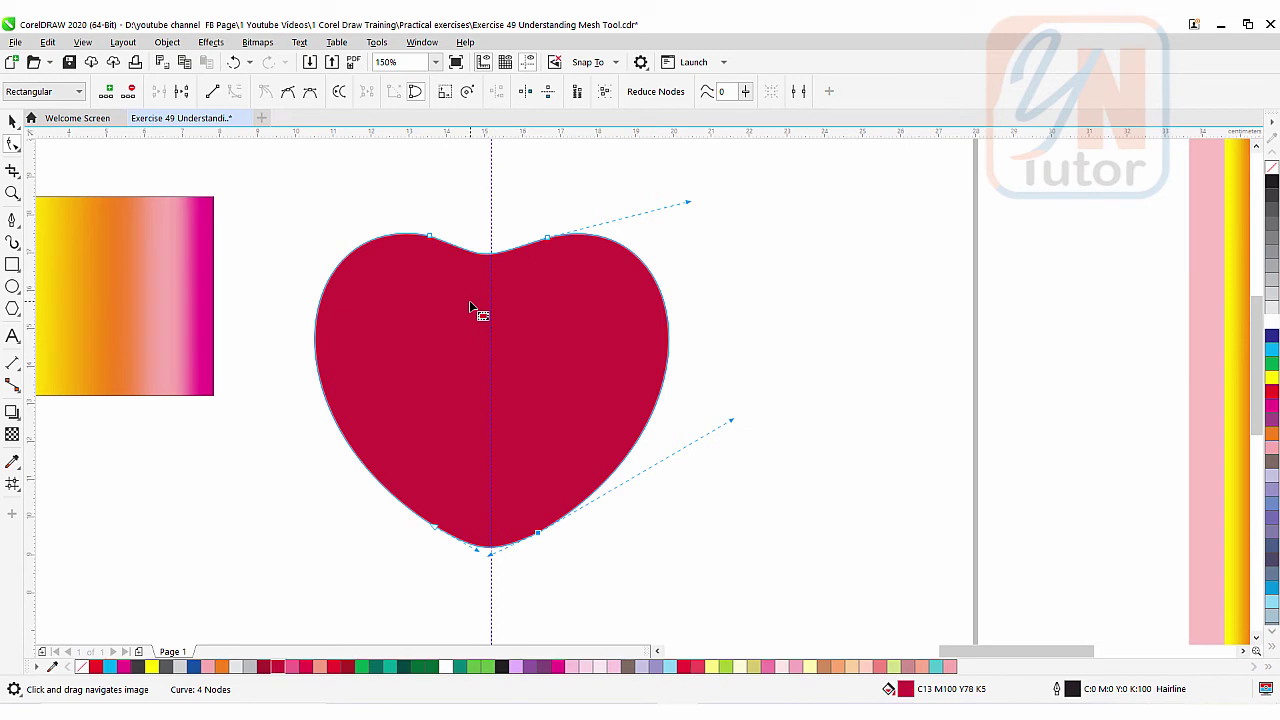
- Delete the vertical guideline running through the middle of the heart
left_click(12, 120)
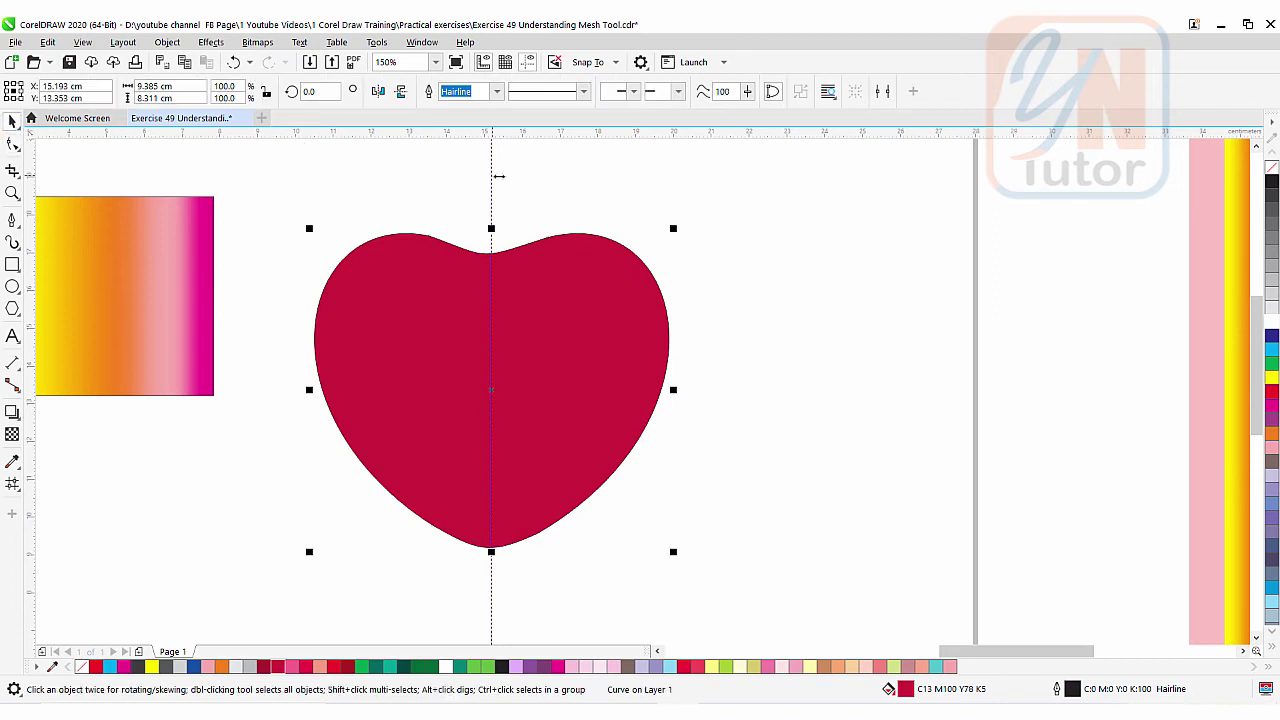
left_click(494, 180)
left_click(491, 178)
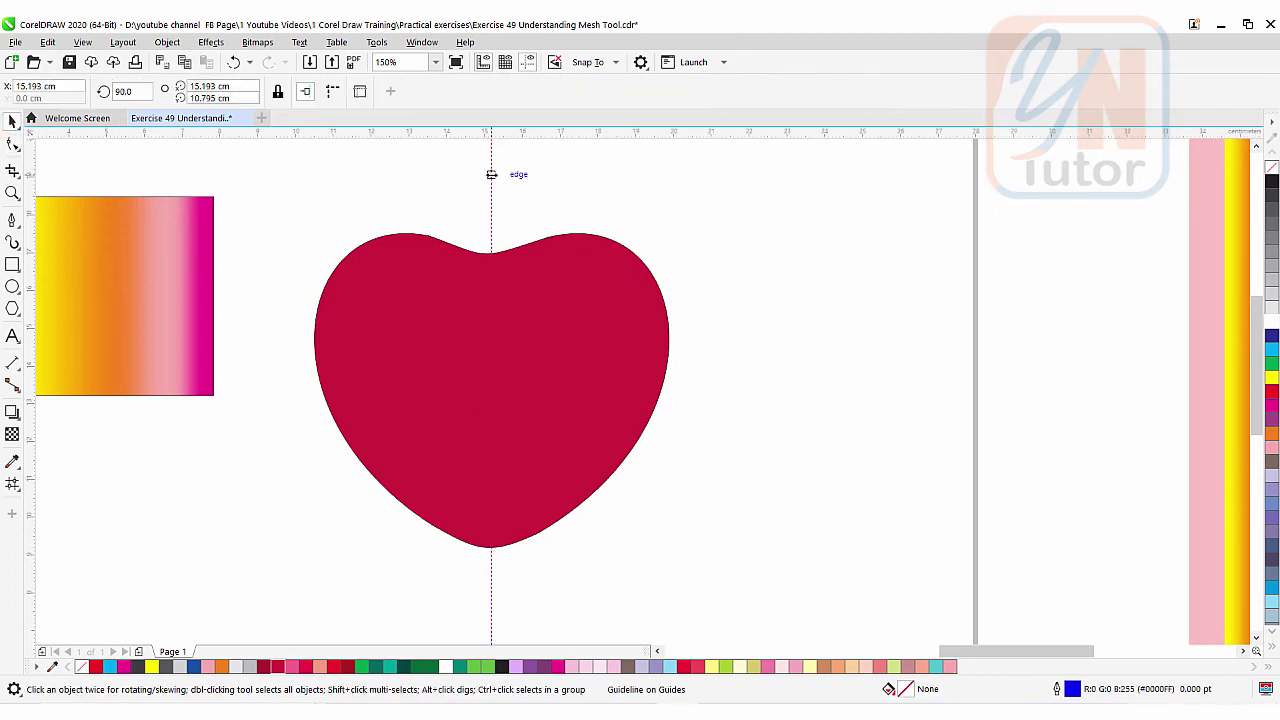
key("Delete")
- Apply a Mesh Fill to the heart with a grid of 7 columns and 6 rows
left_click(466, 293)
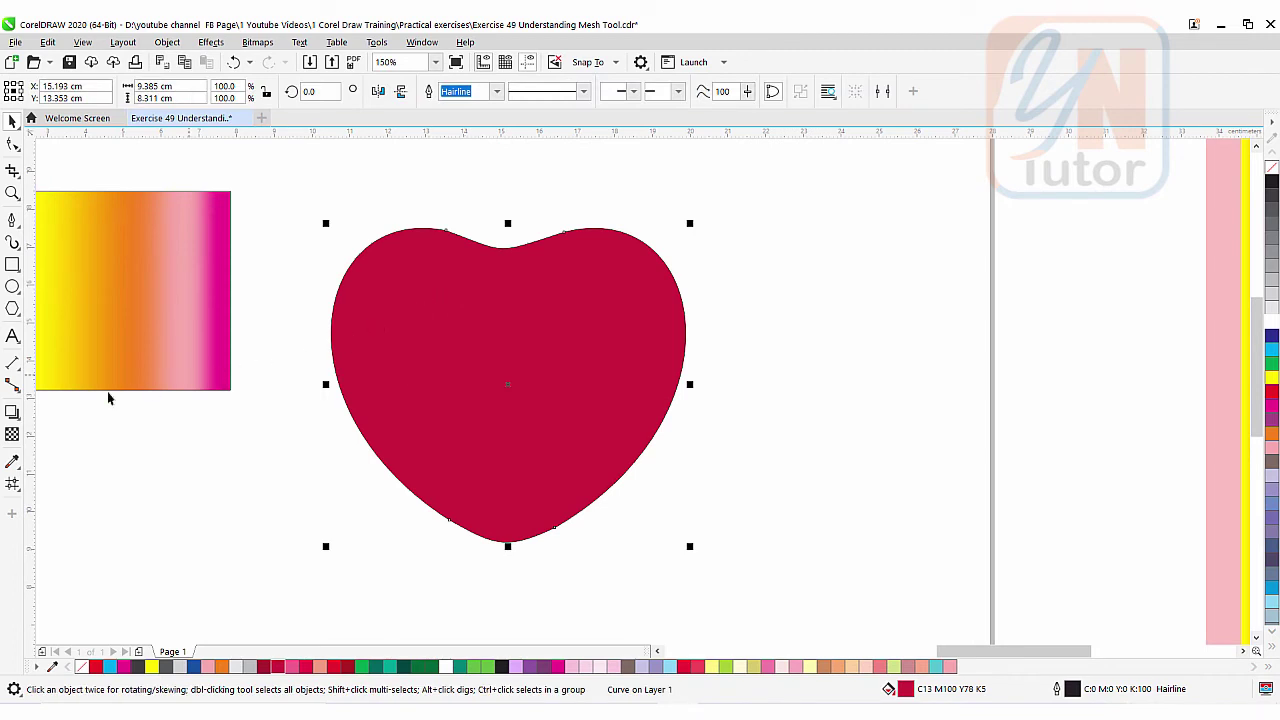
left_click(11, 486)
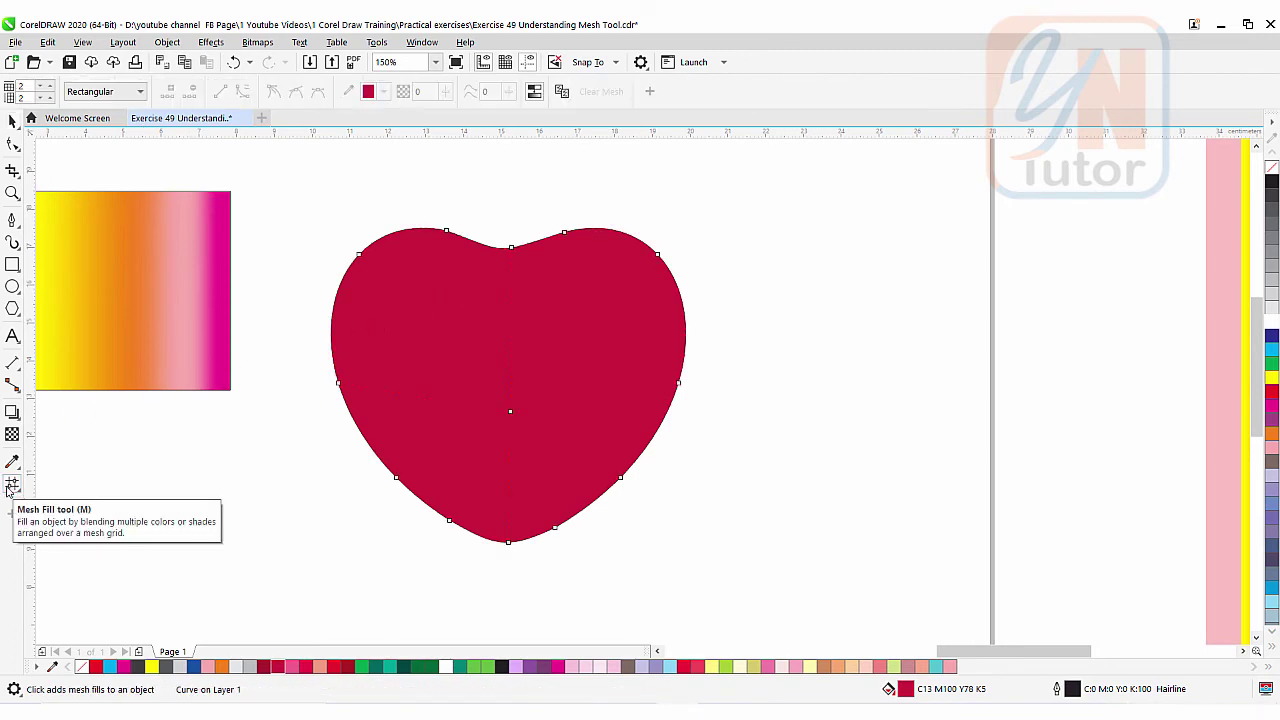
left_click(41, 86)
left_click(41, 86)
left_click(41, 86)
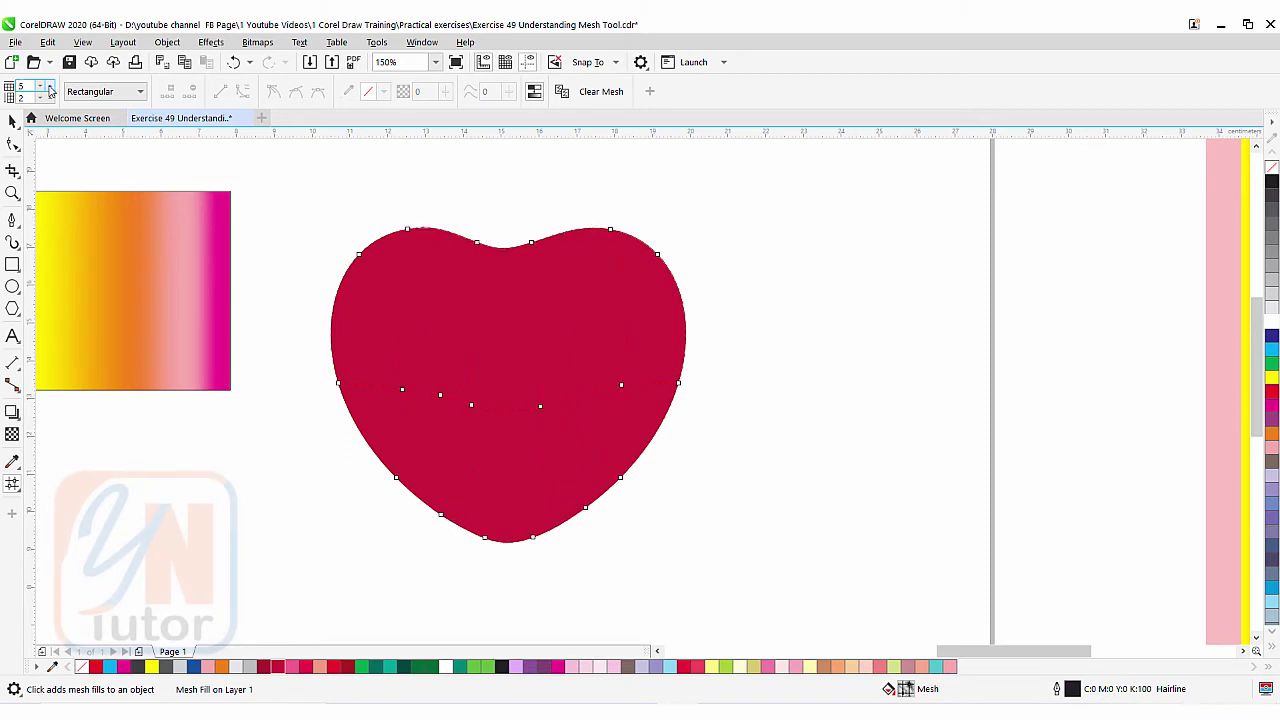
left_click(49, 86)
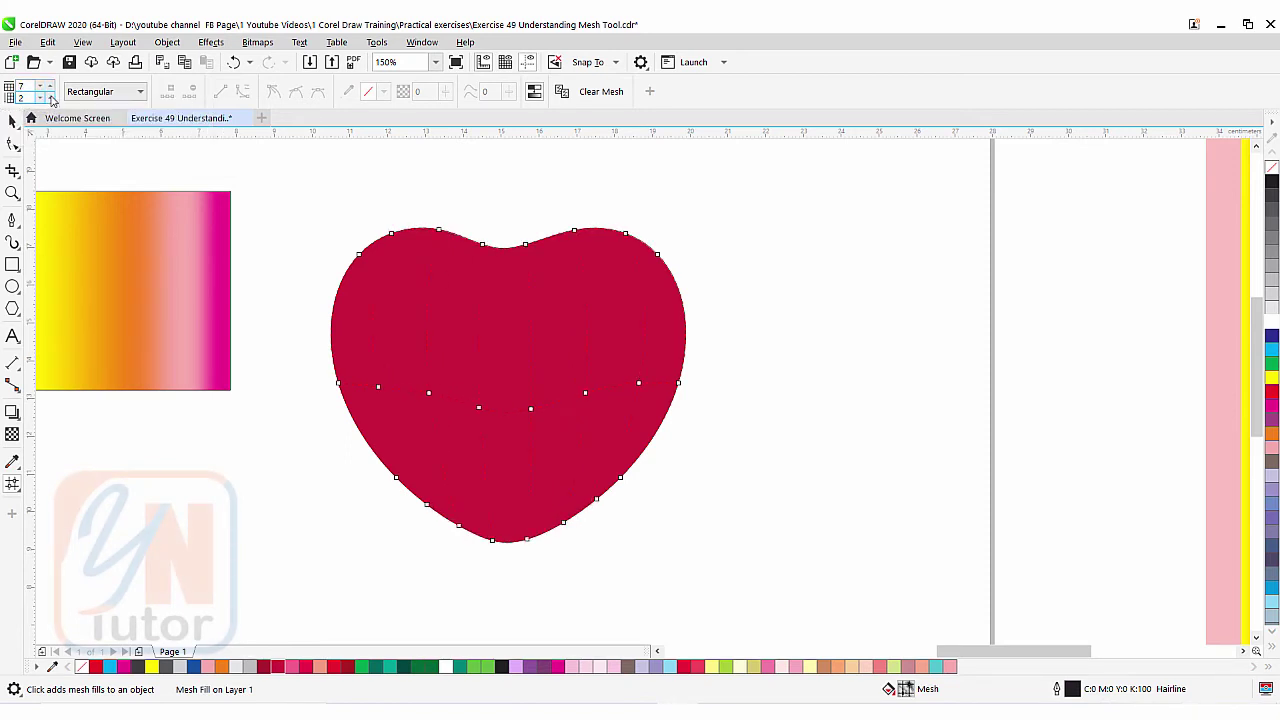
left_click(49, 98)
left_click(49, 98)
left_click(49, 98)
left_click(49, 98)
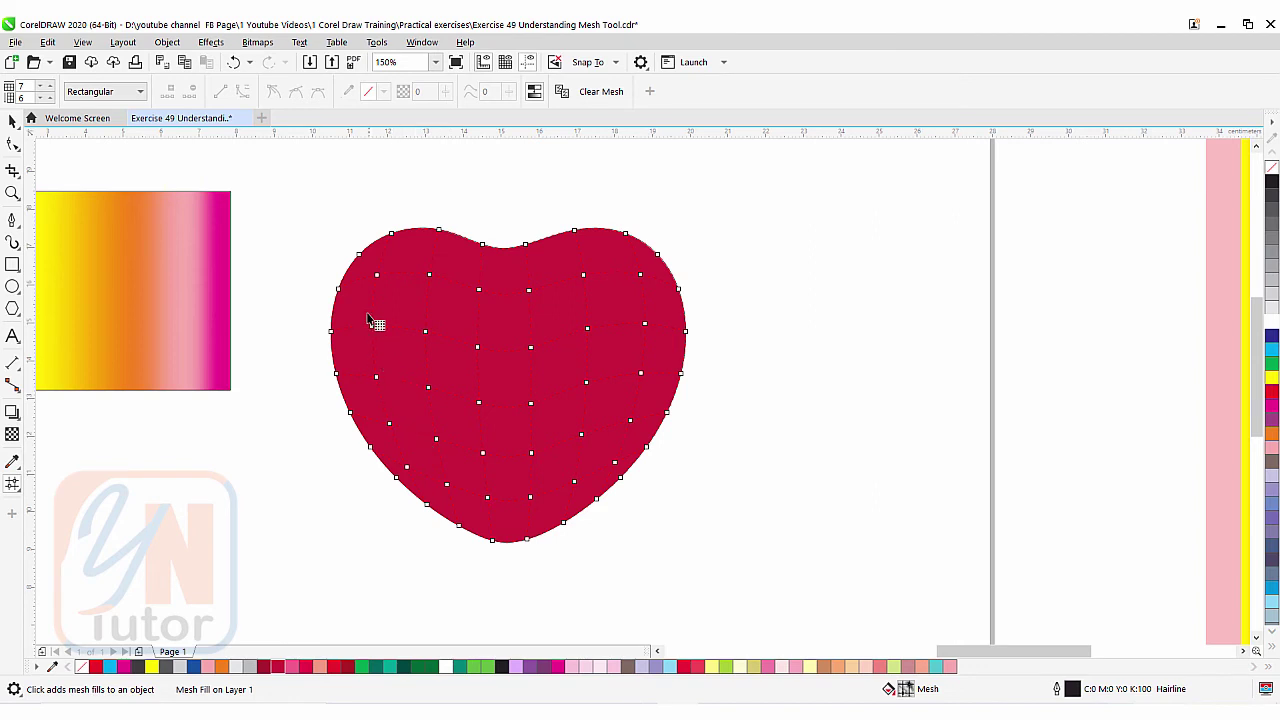
- Try to select only the heart's inner mesh nodes with a rectangular marquee
left_click(128, 92)
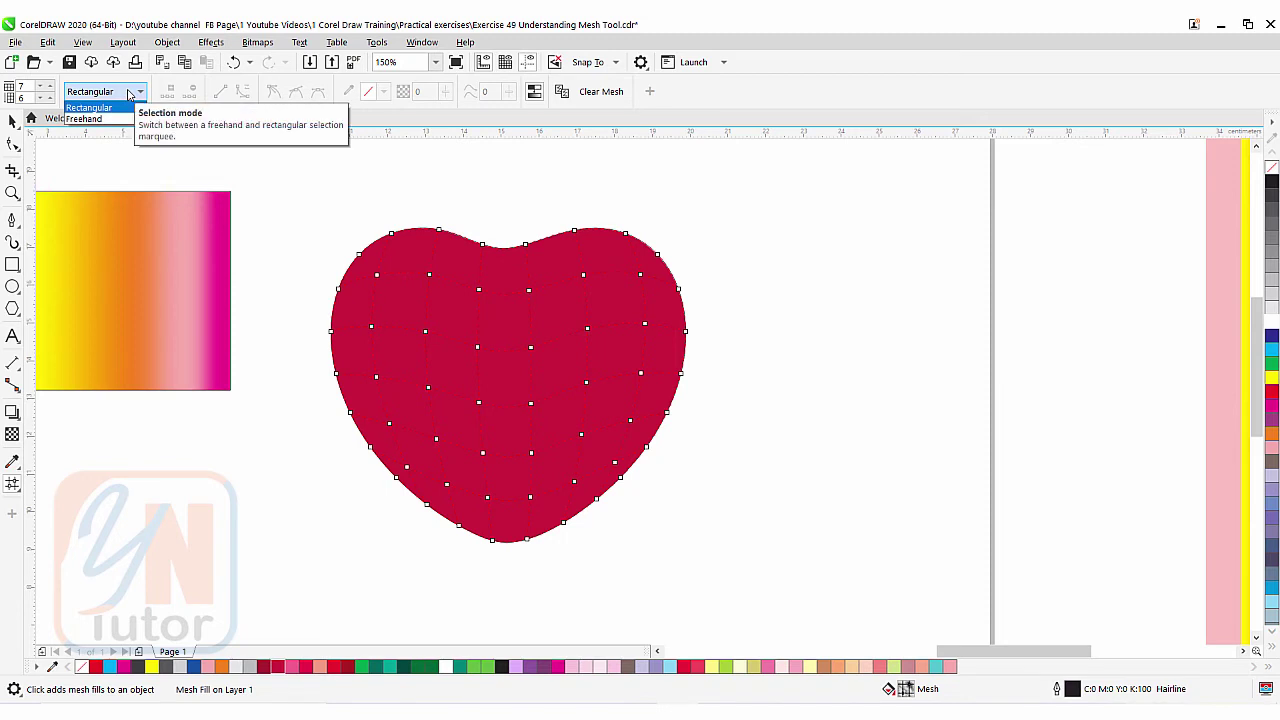
left_click(128, 94)
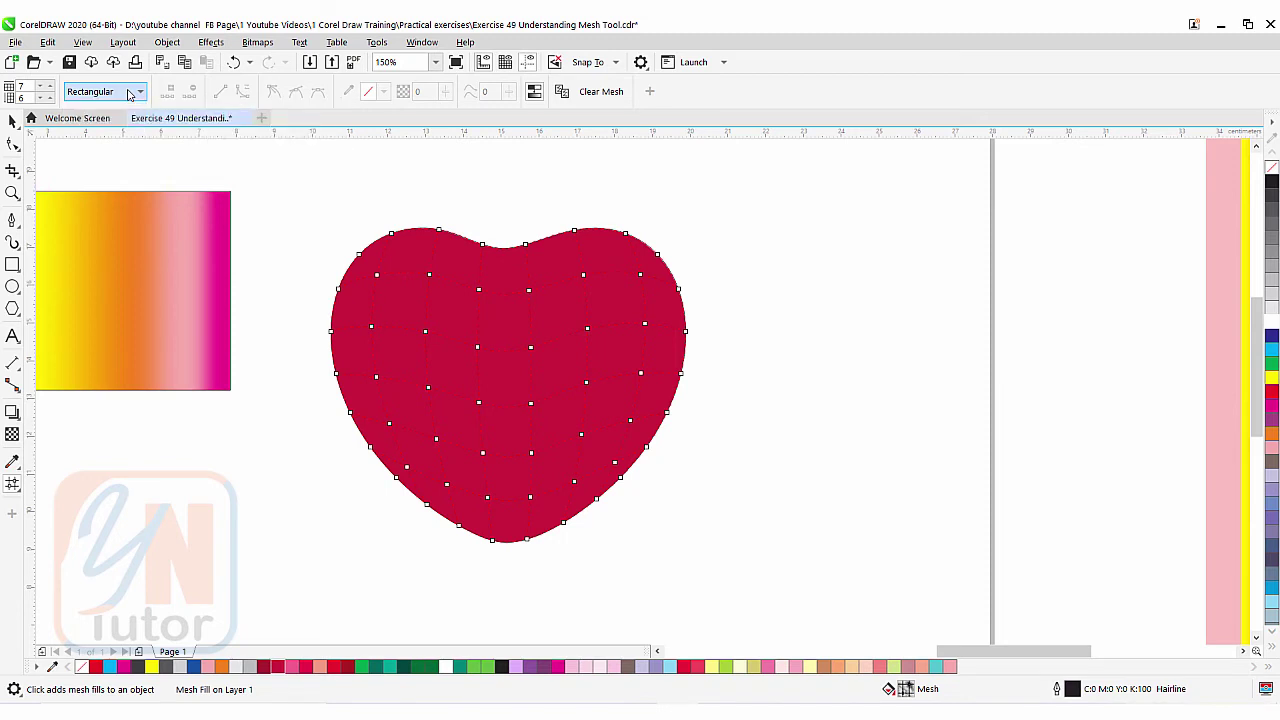
left_click_drag(366, 262, 677, 514)
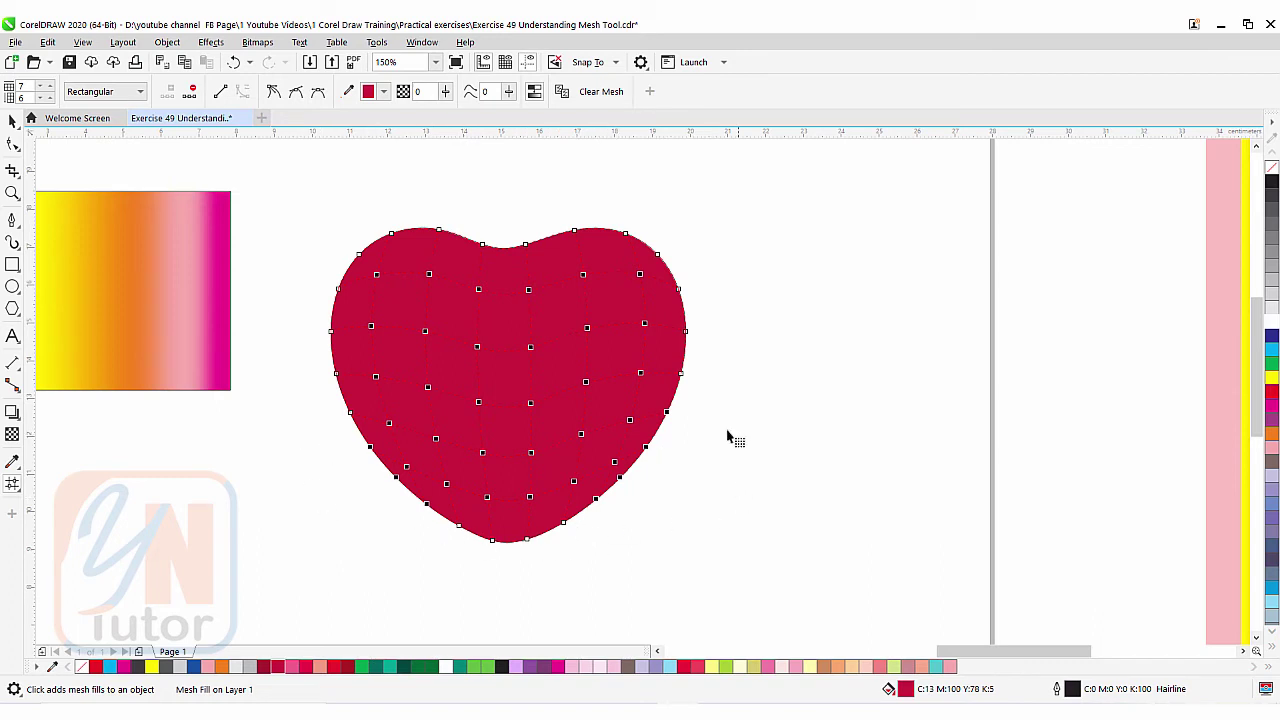
left_click(329, 460)
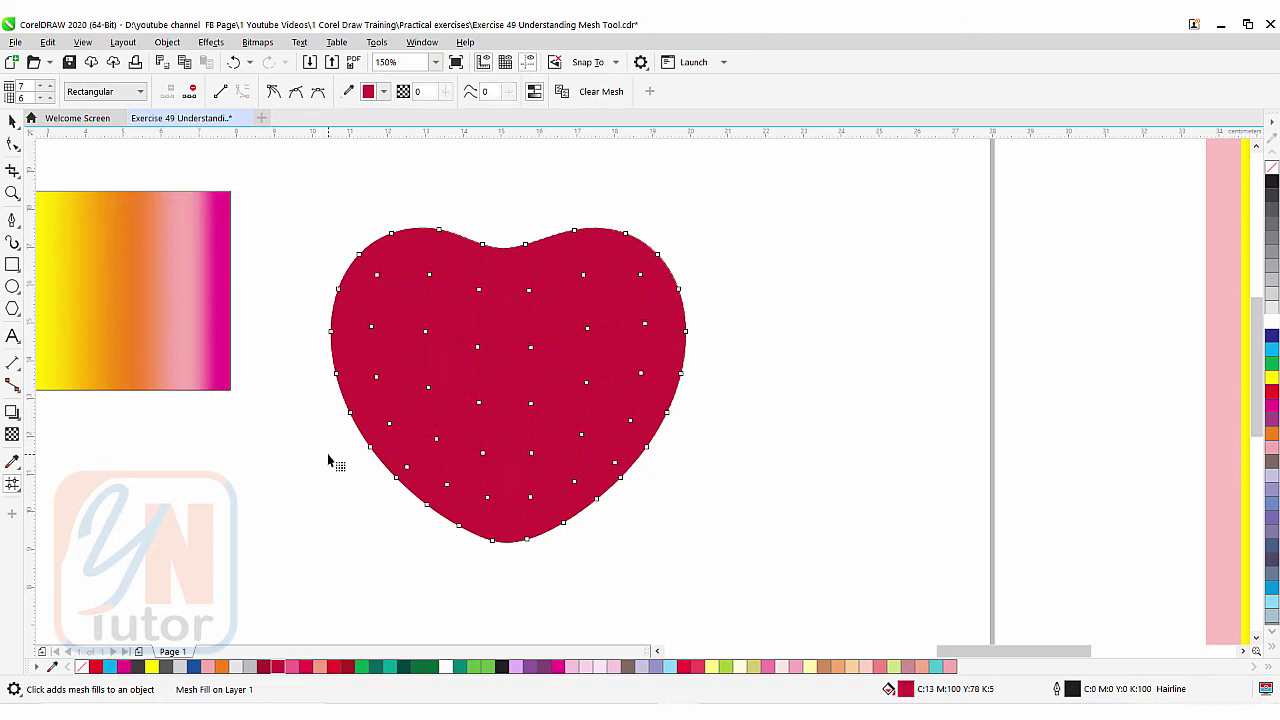
- Select all the heart's inner mesh nodes with a Freehand marquee and colour them red, C0 M100 Y100 K0
left_click(128, 92)
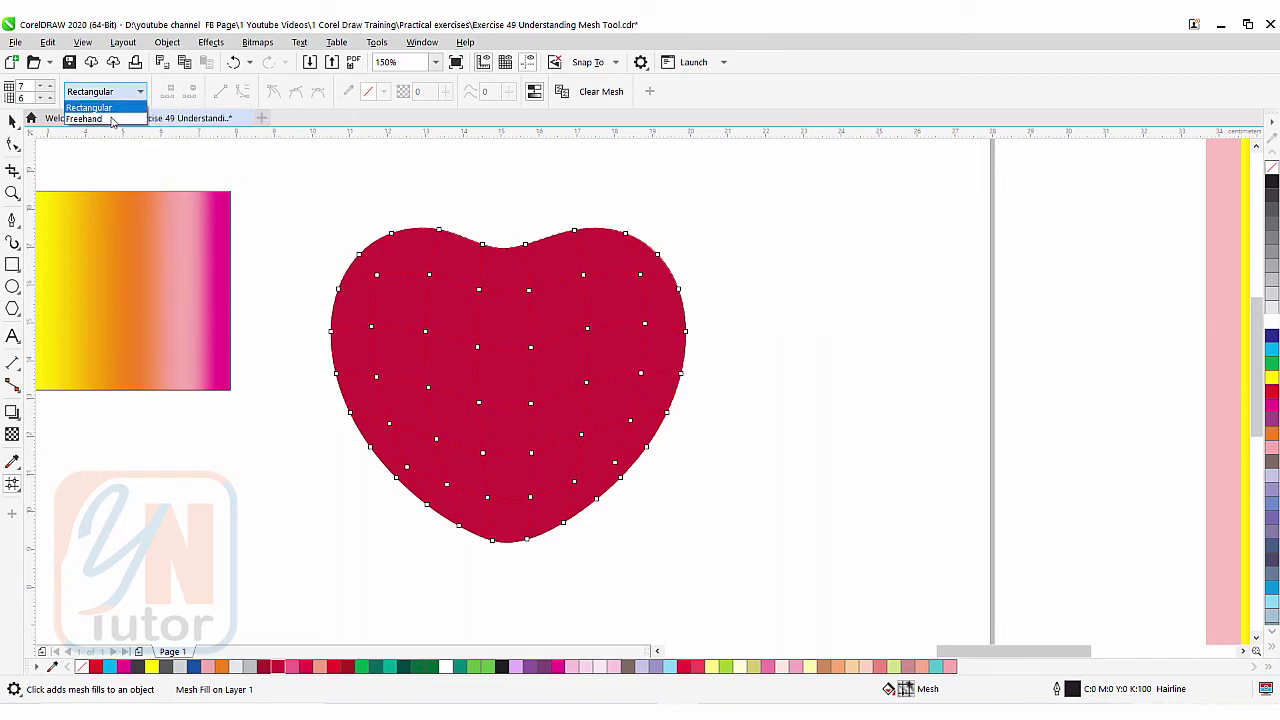
left_click(100, 119)
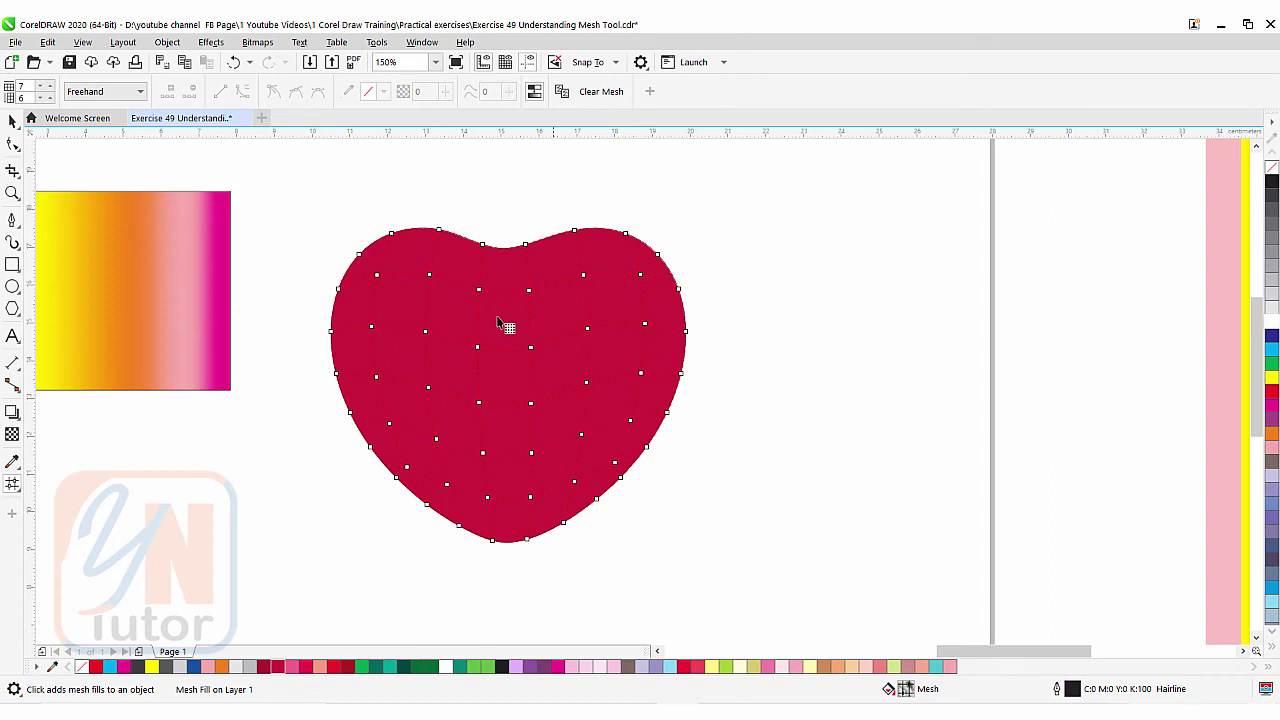
mouse_move(506, 266)
left_mouse_down()
mouse_move(660, 268)
mouse_move(674, 301)
mouse_move(658, 340)
mouse_move(664, 379)
mouse_move(629, 474)
mouse_move(603, 491)
mouse_move(540, 517)
mouse_move(451, 514)
mouse_move(412, 497)
mouse_move(365, 397)
mouse_move(369, 279)
mouse_move(393, 256)
mouse_move(540, 274)
left_mouse_up()
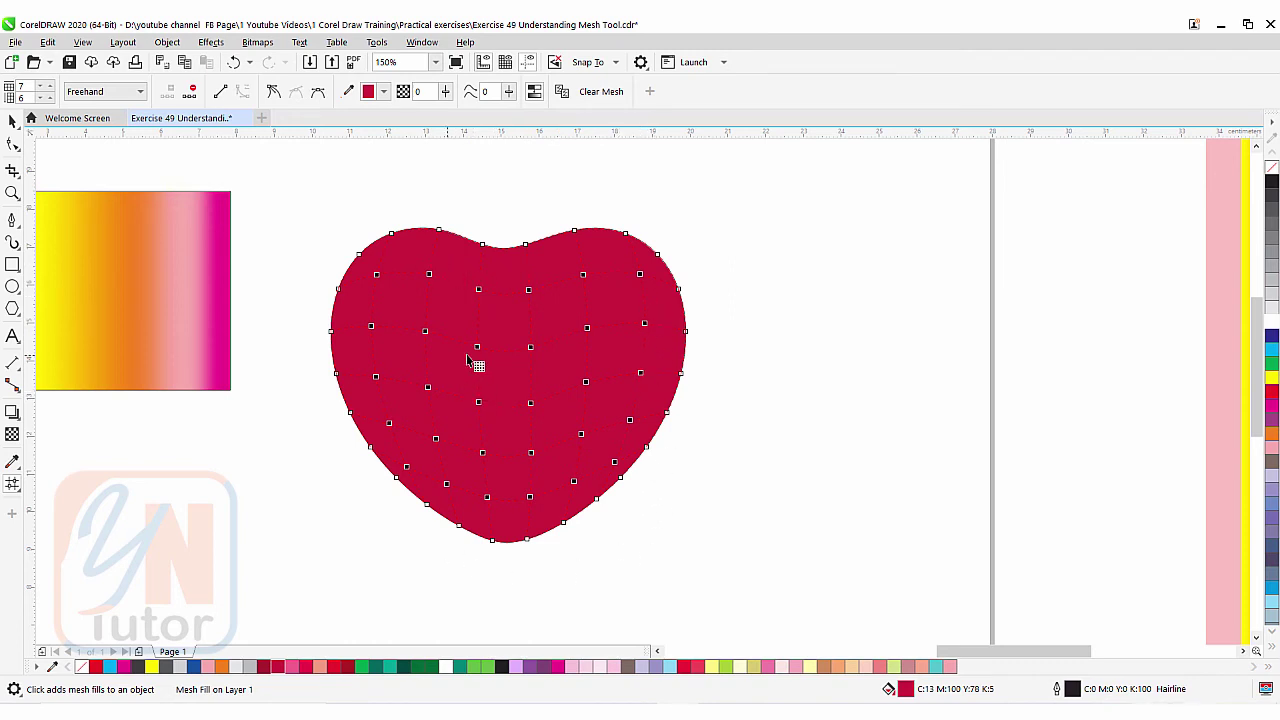
left_click(1272, 391)
left_click(507, 179)
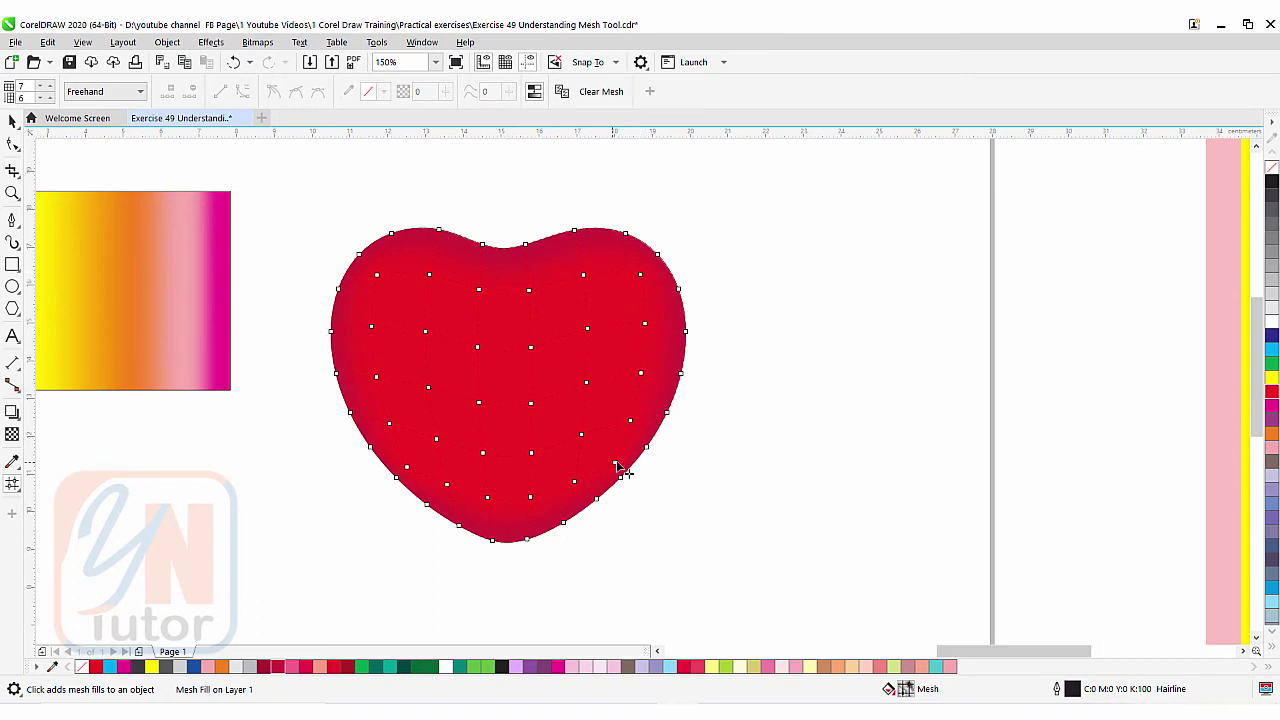
- Select the rightmost column of five inner mesh nodes in the heart and colour it pink, C0 M40 Y20 K0
left_click(640, 276)
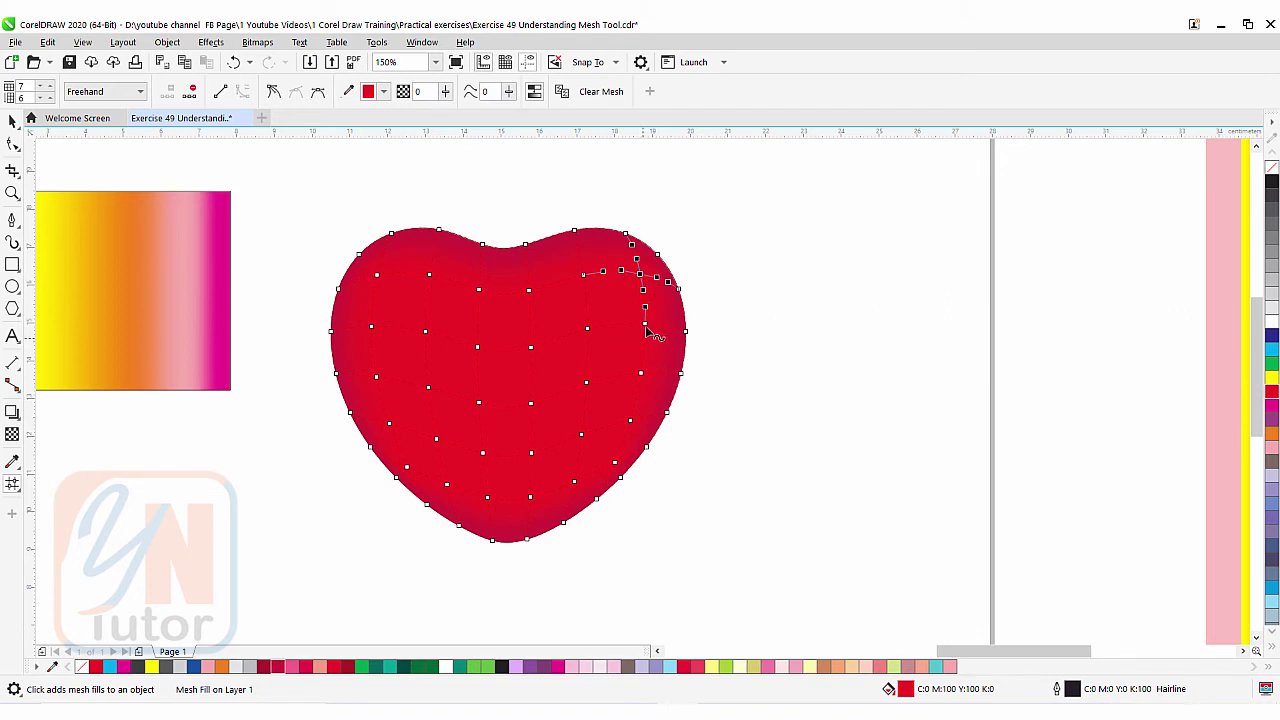
left_click(645, 326)
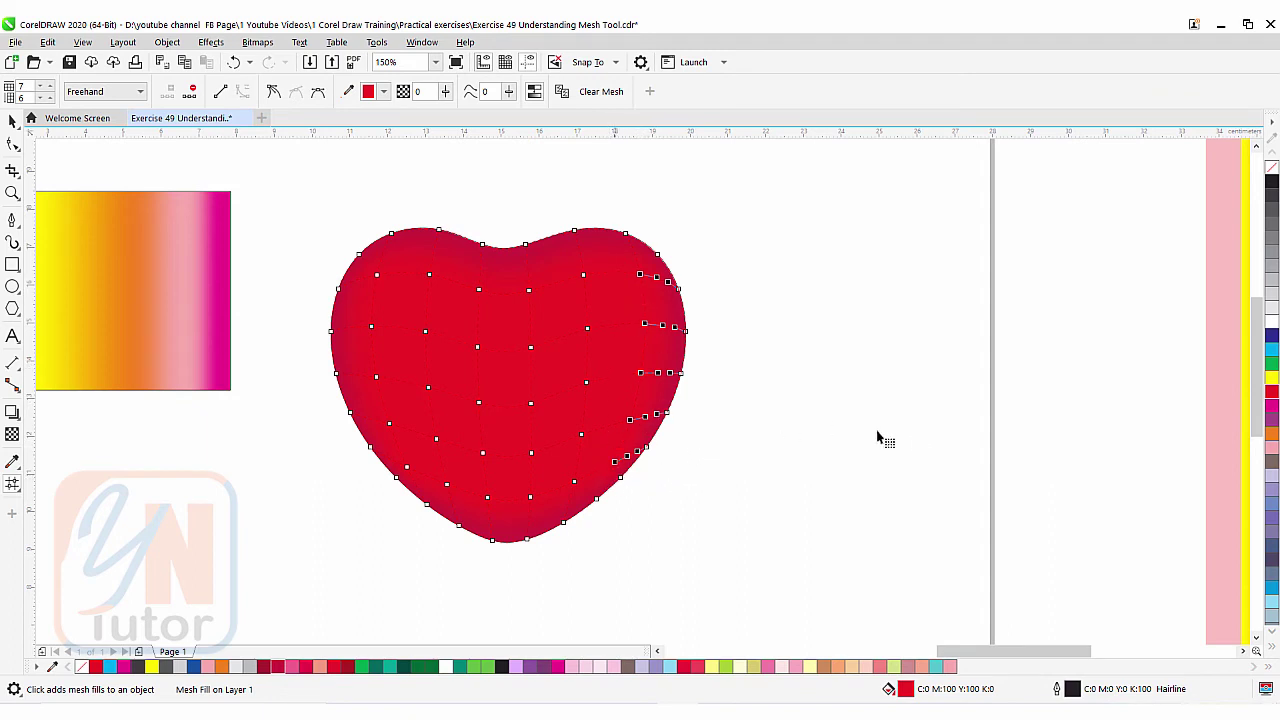
left_click(1271, 447)
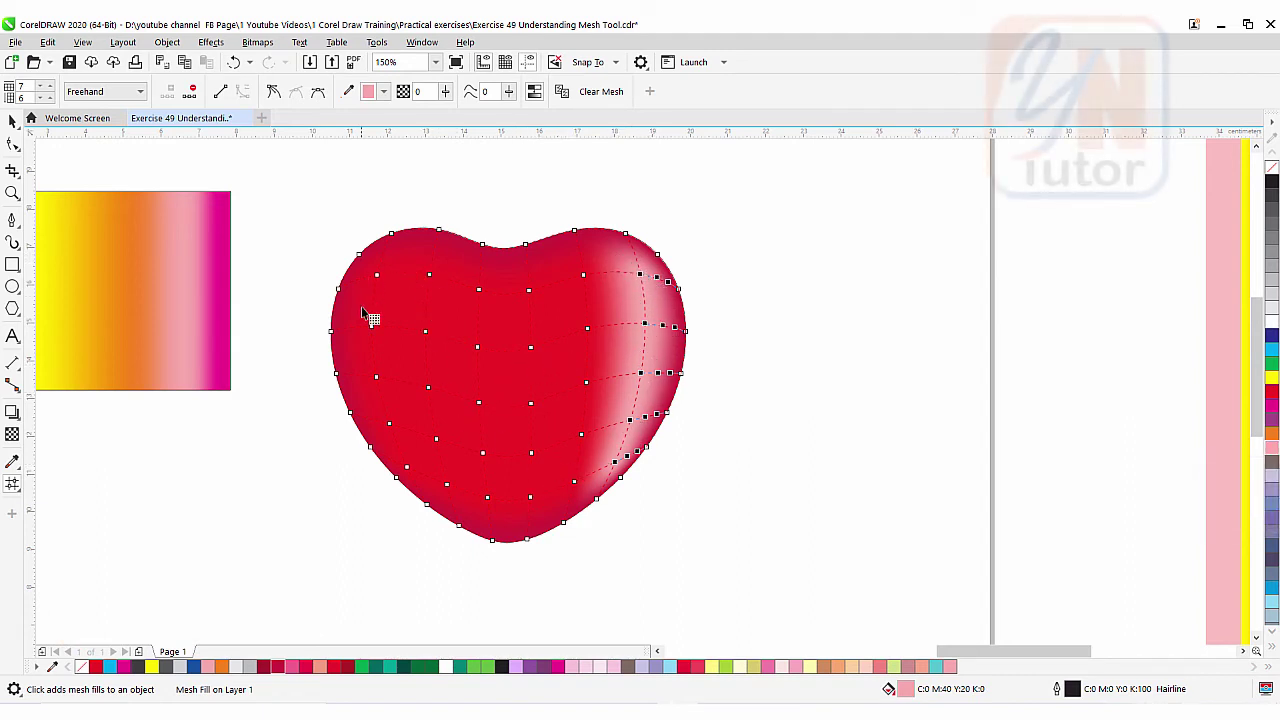
- Select the two upper-left inner mesh nodes of the heart and colour them pink, C0 M40 Y20 K0
left_click(375, 276)
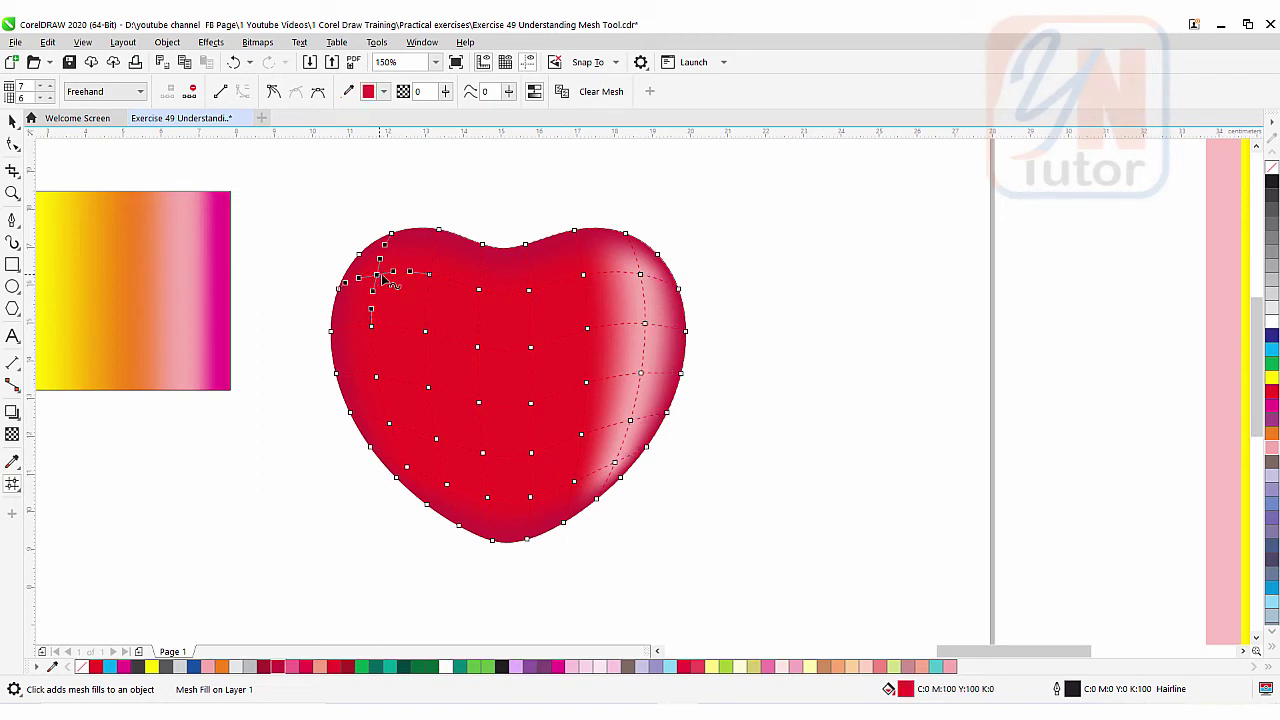
left_click(430, 276)
left_click(1271, 452)
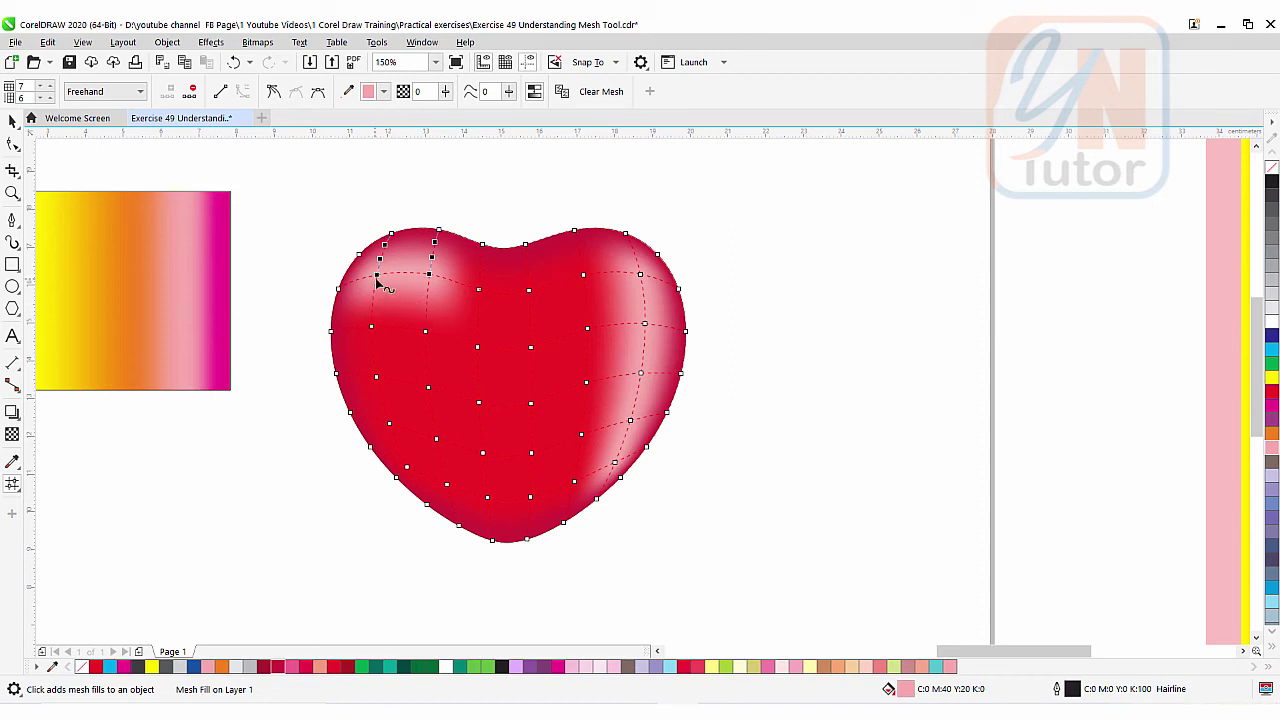
- Reshape the heart's upper-left highlight by moving its outer mesh node downward and adjusting the curve handles of the neighbouring node
mouse_move(378, 276)
left_mouse_down()
mouse_move(388, 291)
mouse_move(378, 279)
left_mouse_up()
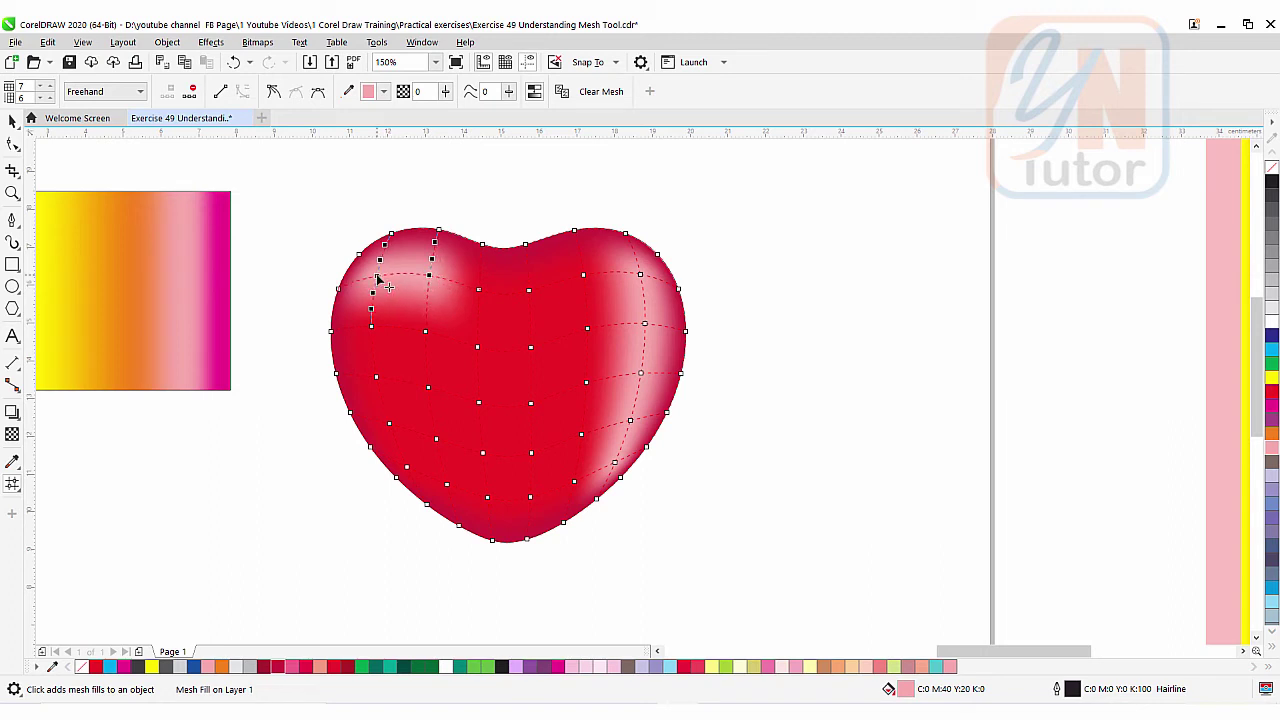
left_click(350, 218)
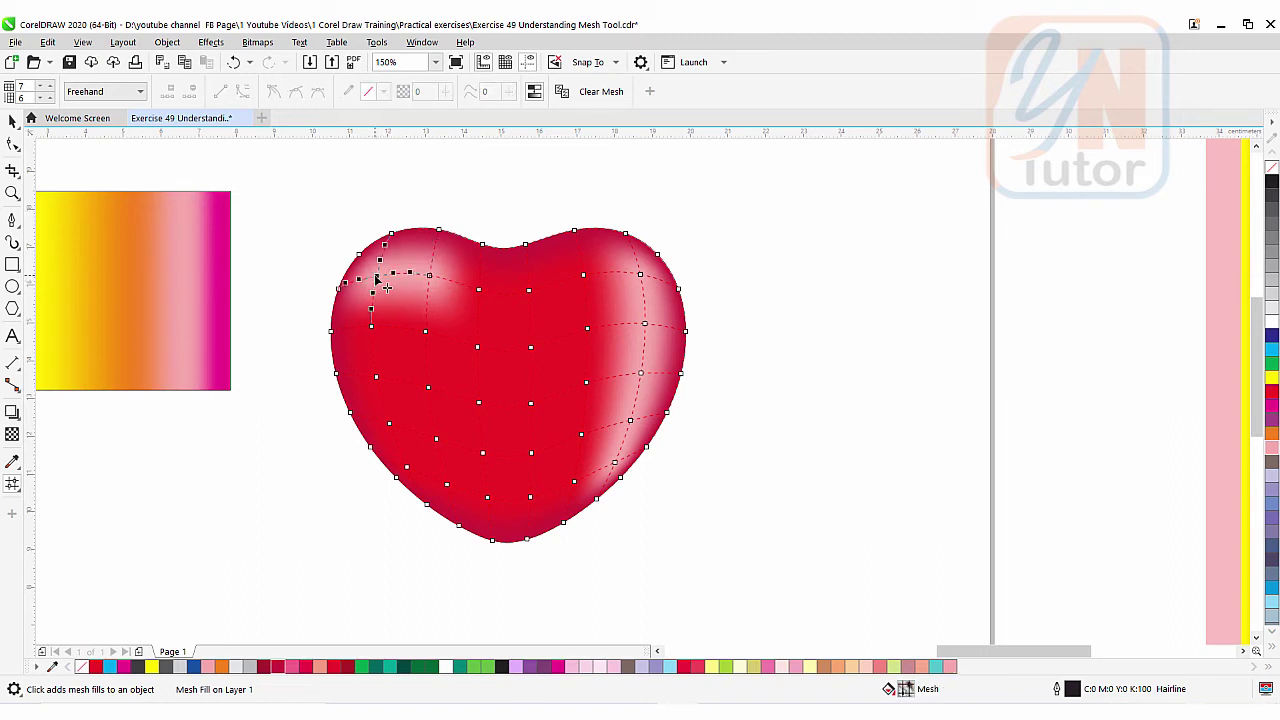
left_click_drag(378, 280, 383, 346)
left_click(408, 275)
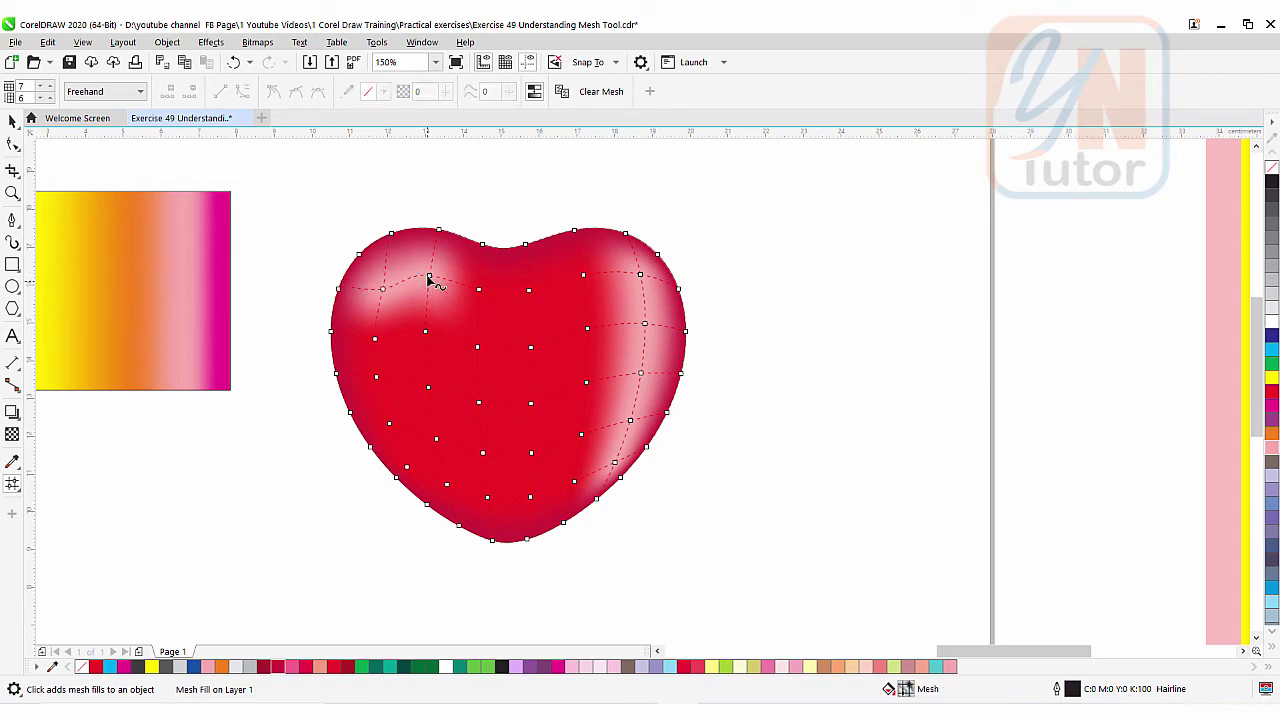
left_click(427, 277)
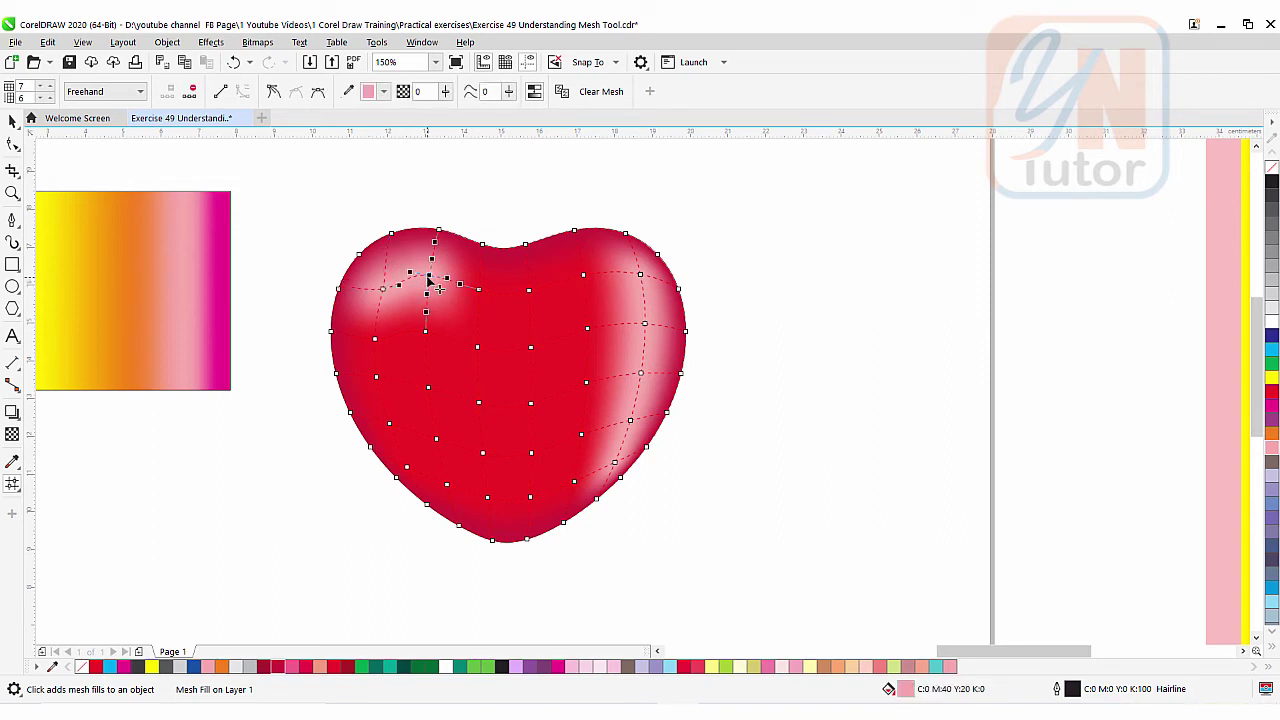
left_click_drag(412, 281, 412, 288)
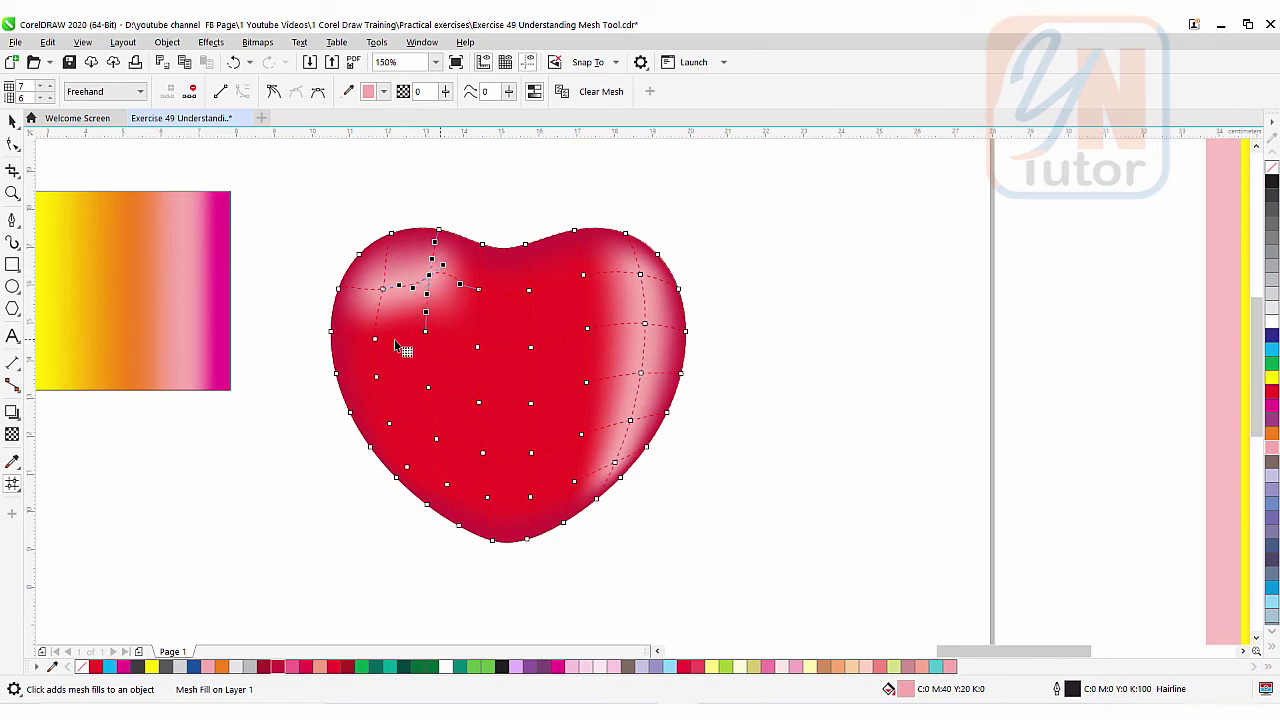
- Colour the inner node just right of the cleft pink, C0 M40 Y20 K0, and shift the adjacent nodes to elongate the highlight
left_click(529, 291)
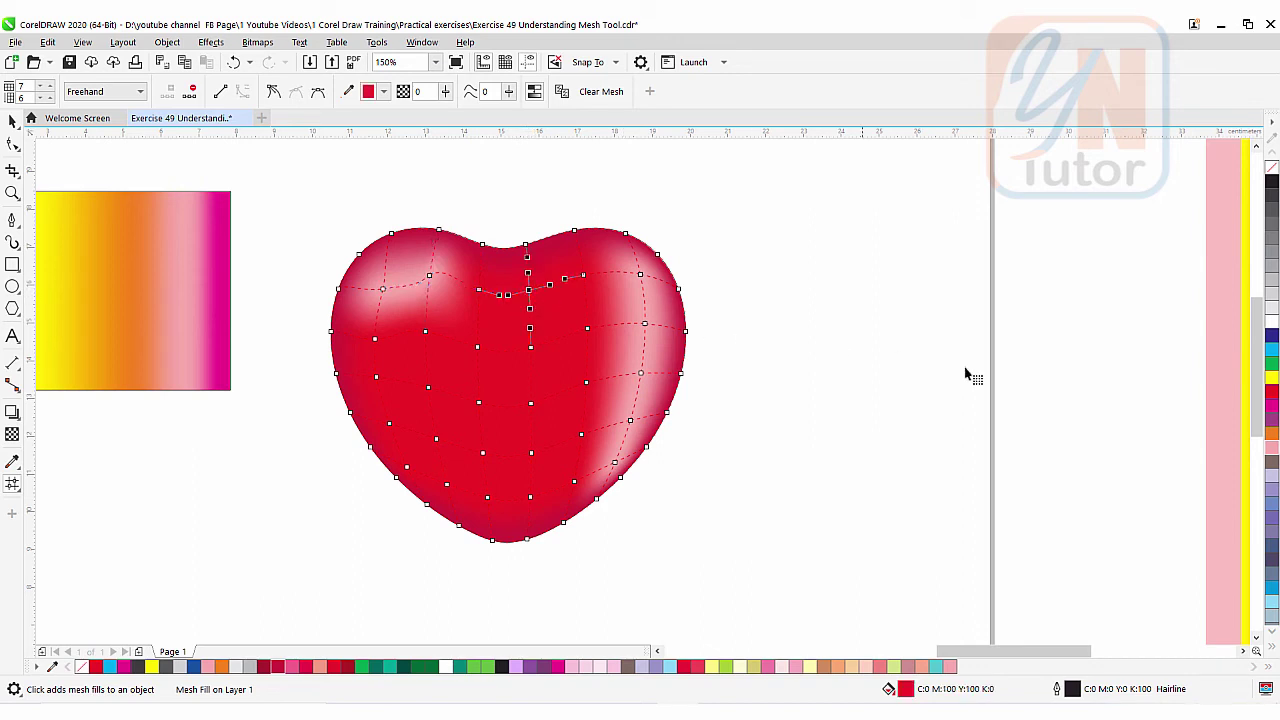
left_click(1272, 447)
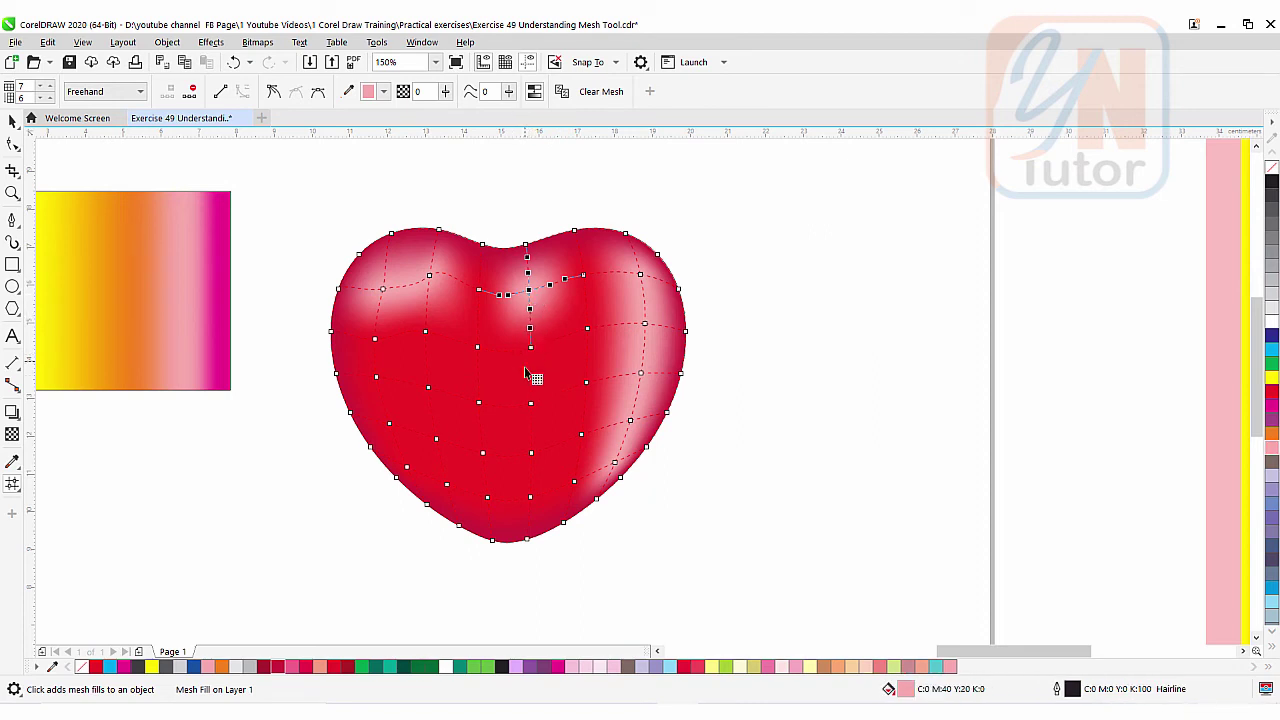
left_click_drag(531, 352, 537, 372)
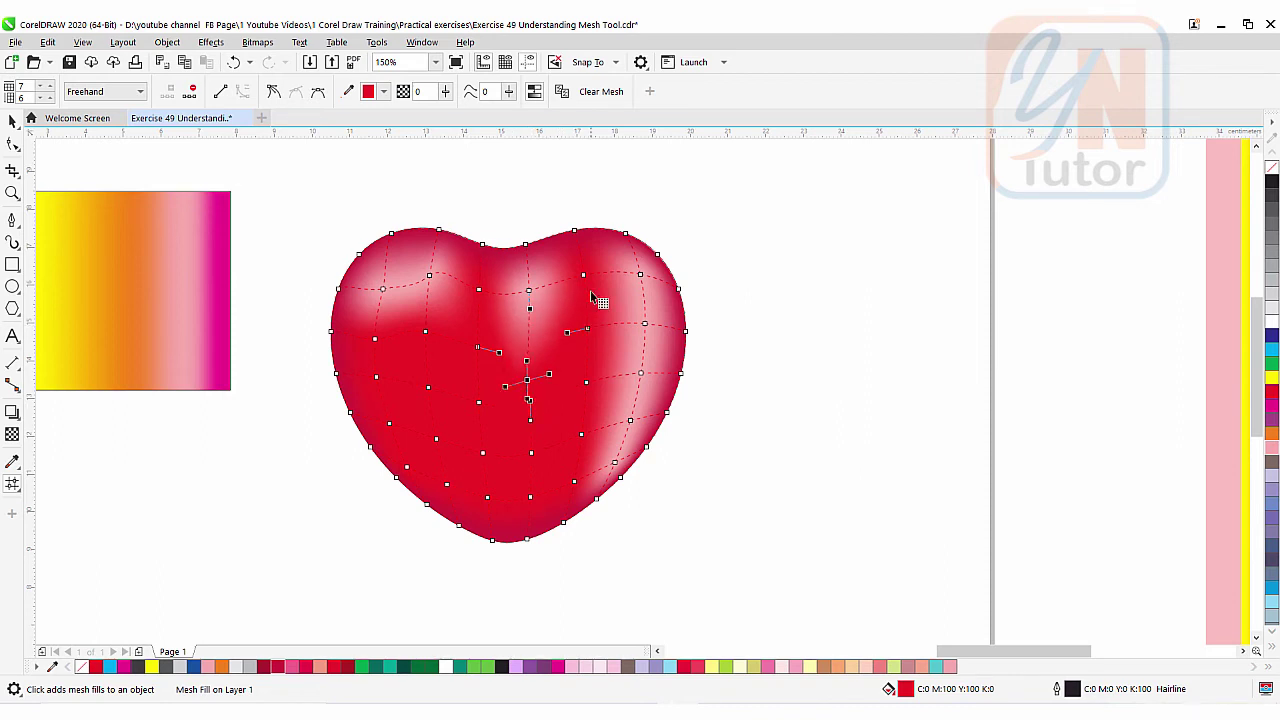
left_click_drag(583, 276, 595, 276)
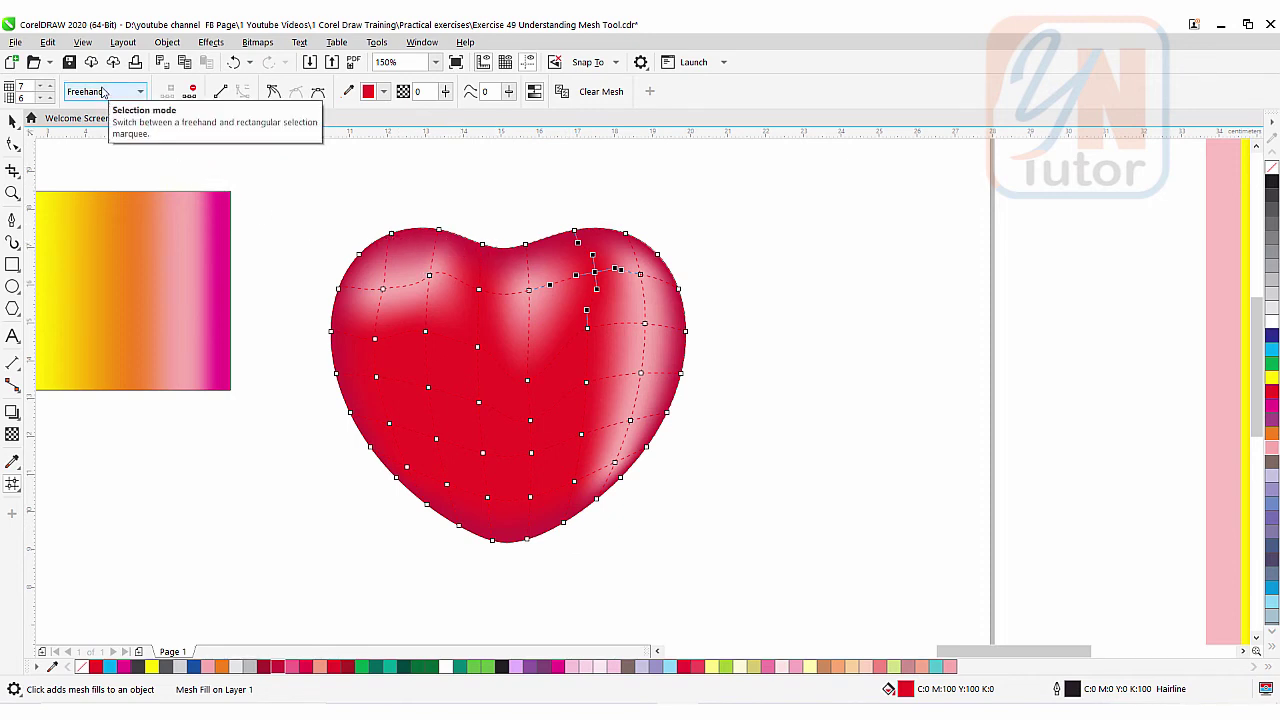
- Select the mesh nodes along the heart's upper-left and bottom edges and tint them with Blue to darken the rim
left_click(357, 175)
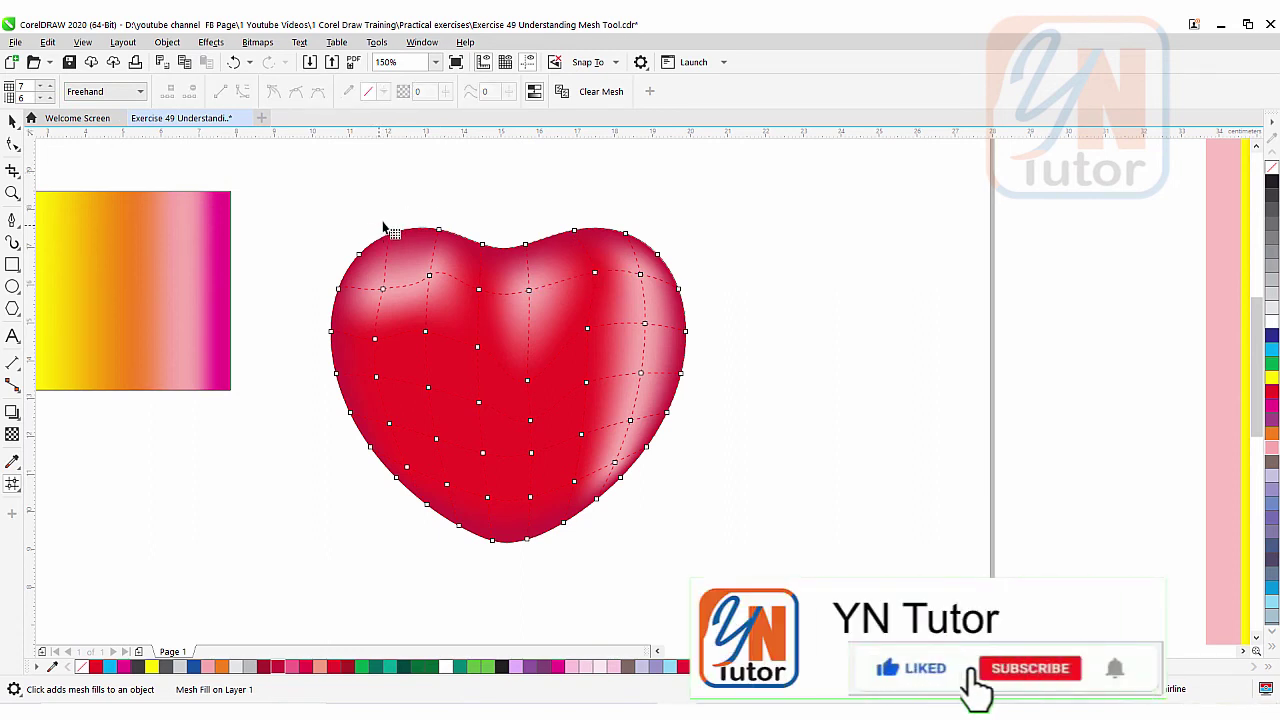
mouse_move(383, 222)
left_mouse_down()
mouse_move(522, 226)
mouse_move(552, 250)
mouse_move(506, 264)
mouse_move(394, 260)
mouse_move(377, 251)
mouse_move(380, 229)
left_mouse_up()
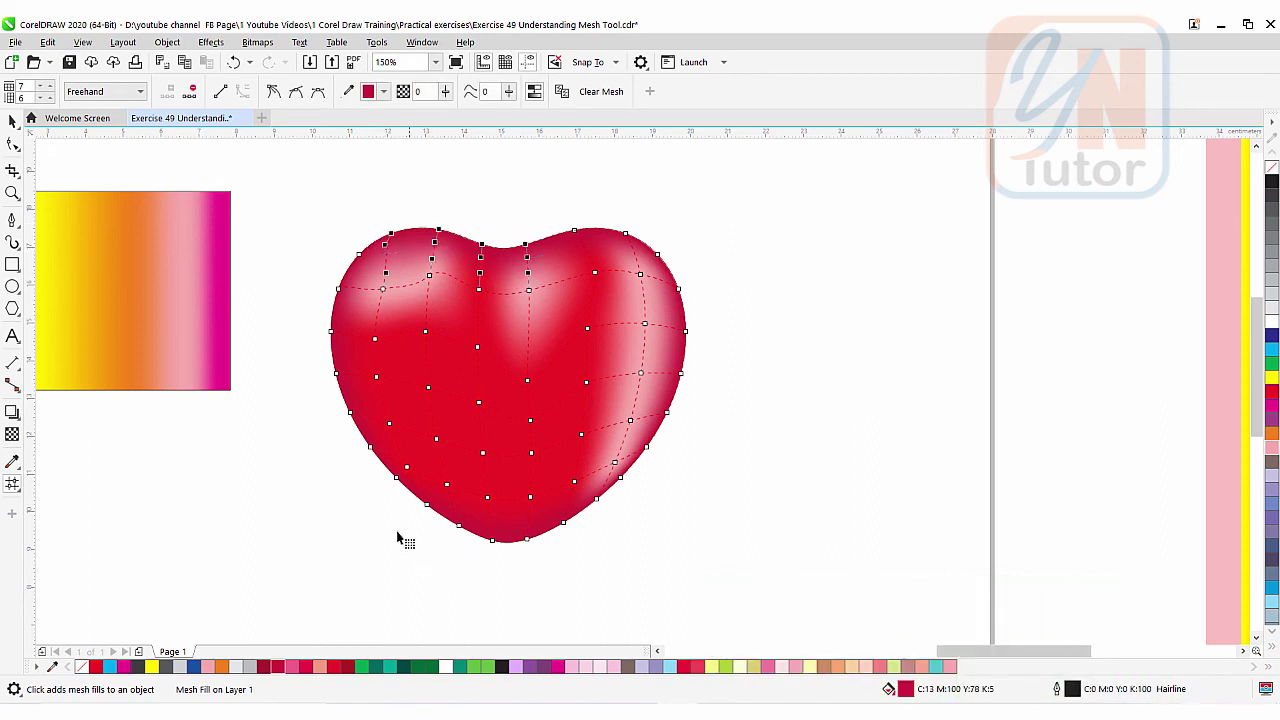
mouse_move(381, 492)
left_mouse_down()
mouse_move(478, 516)
mouse_move(576, 516)
mouse_move(577, 535)
mouse_move(503, 562)
mouse_move(465, 552)
mouse_move(380, 486)
left_mouse_up()
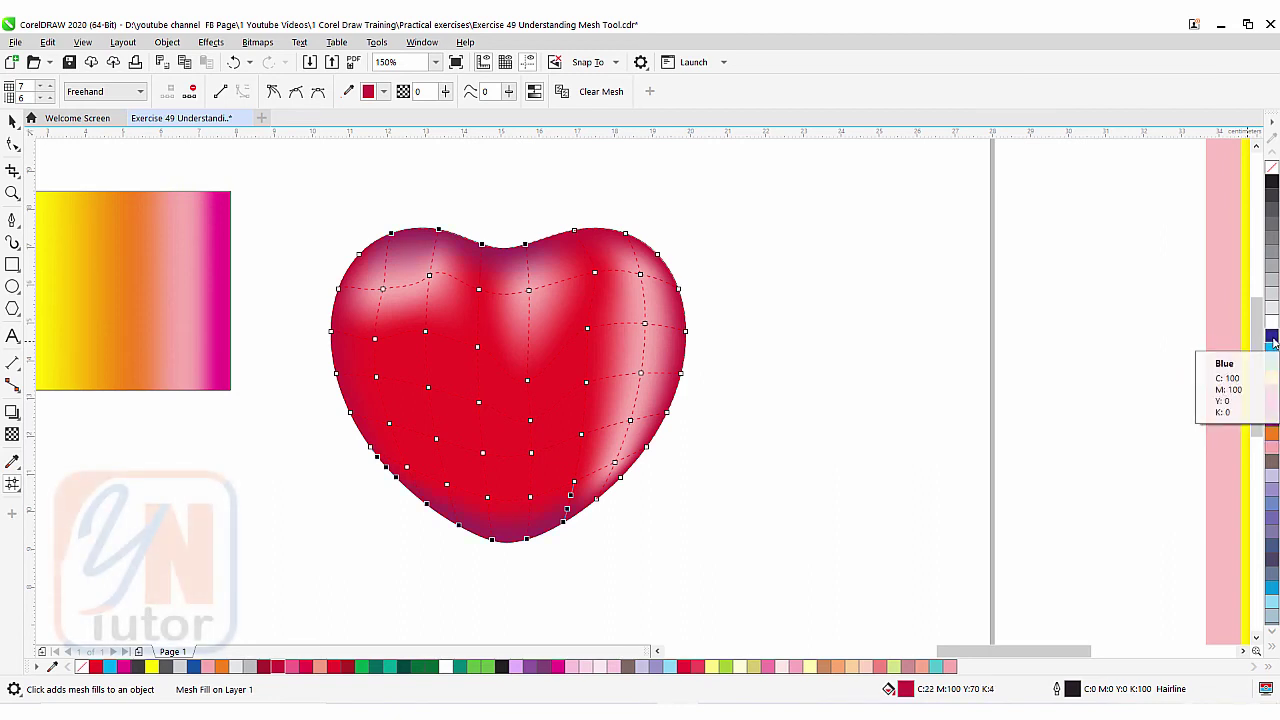
left_click(1273, 338)
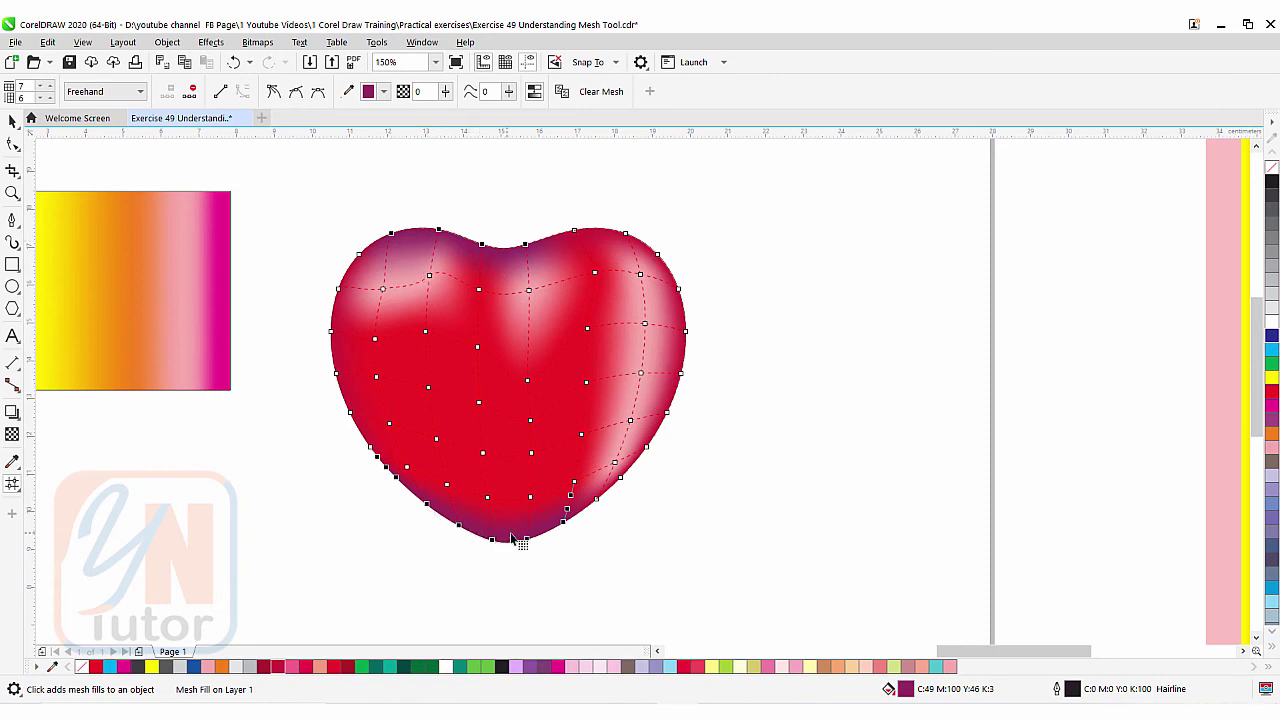
key("Escape")
left_click(10, 122)
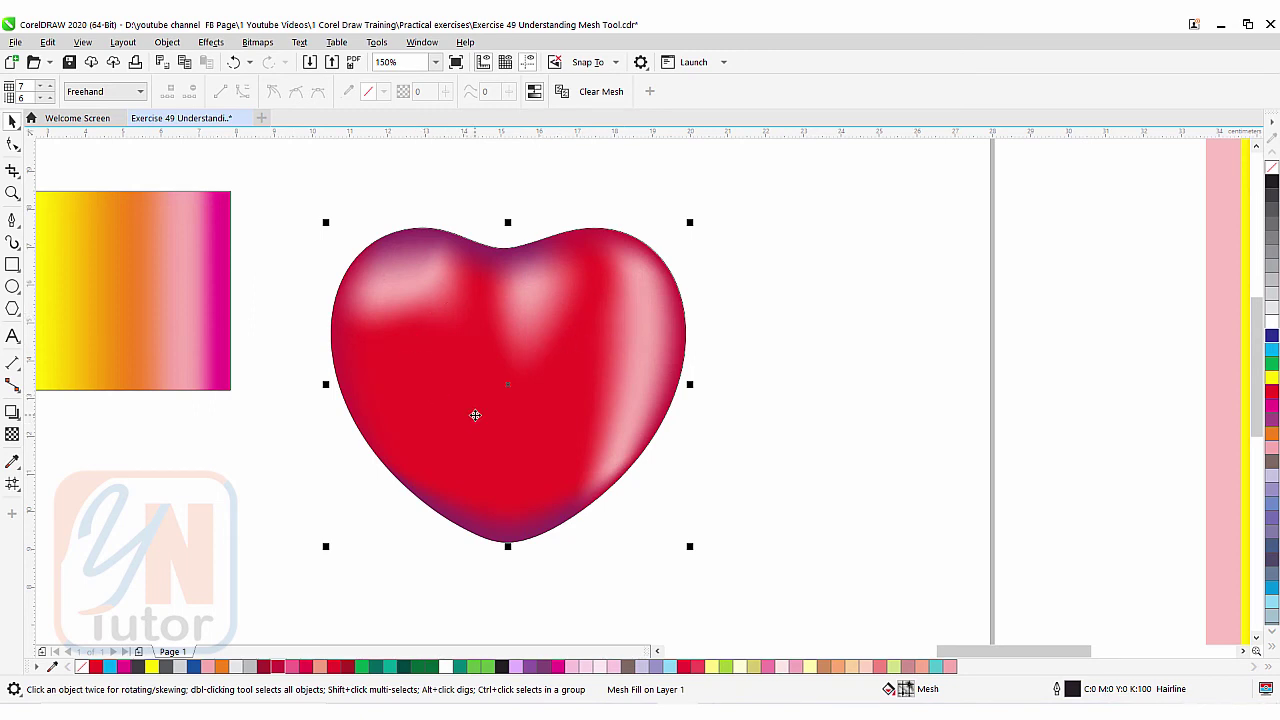
- Select the gradient square and display its mesh grid
scroll(475, 415, "down", 2)
key("z")
key("shift+F4")
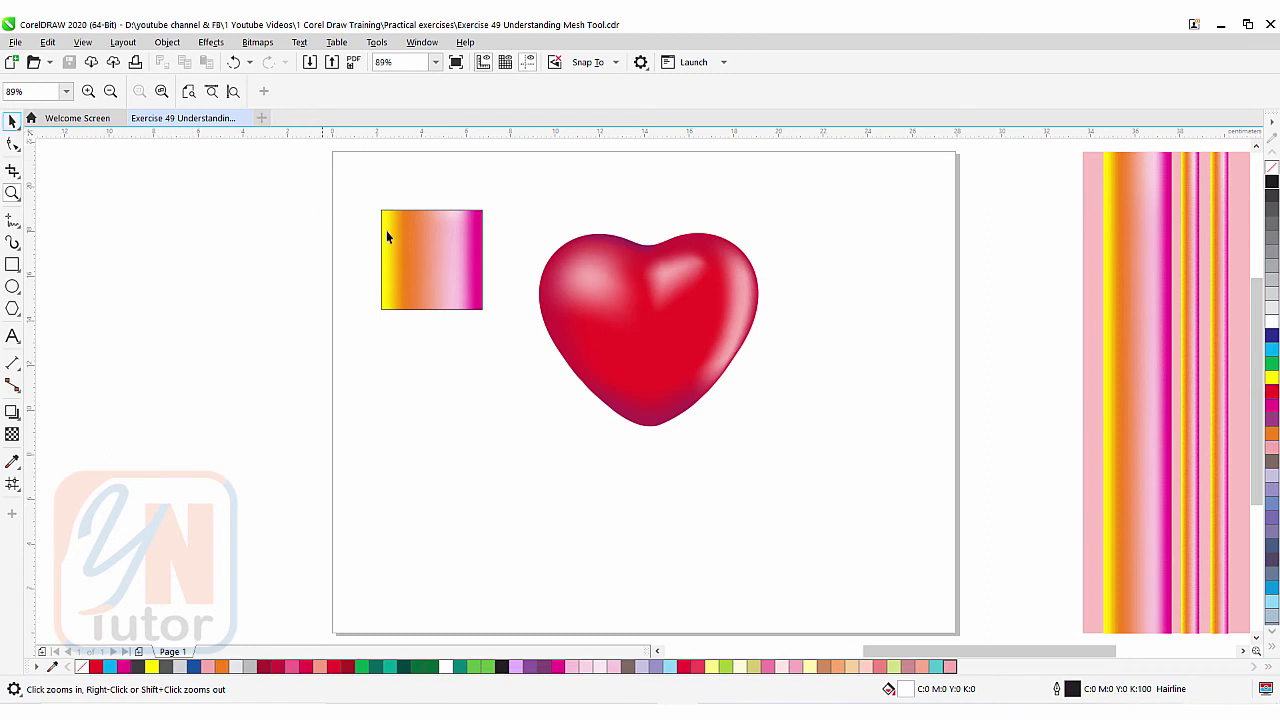
left_click(390, 240)
left_click(448, 258)
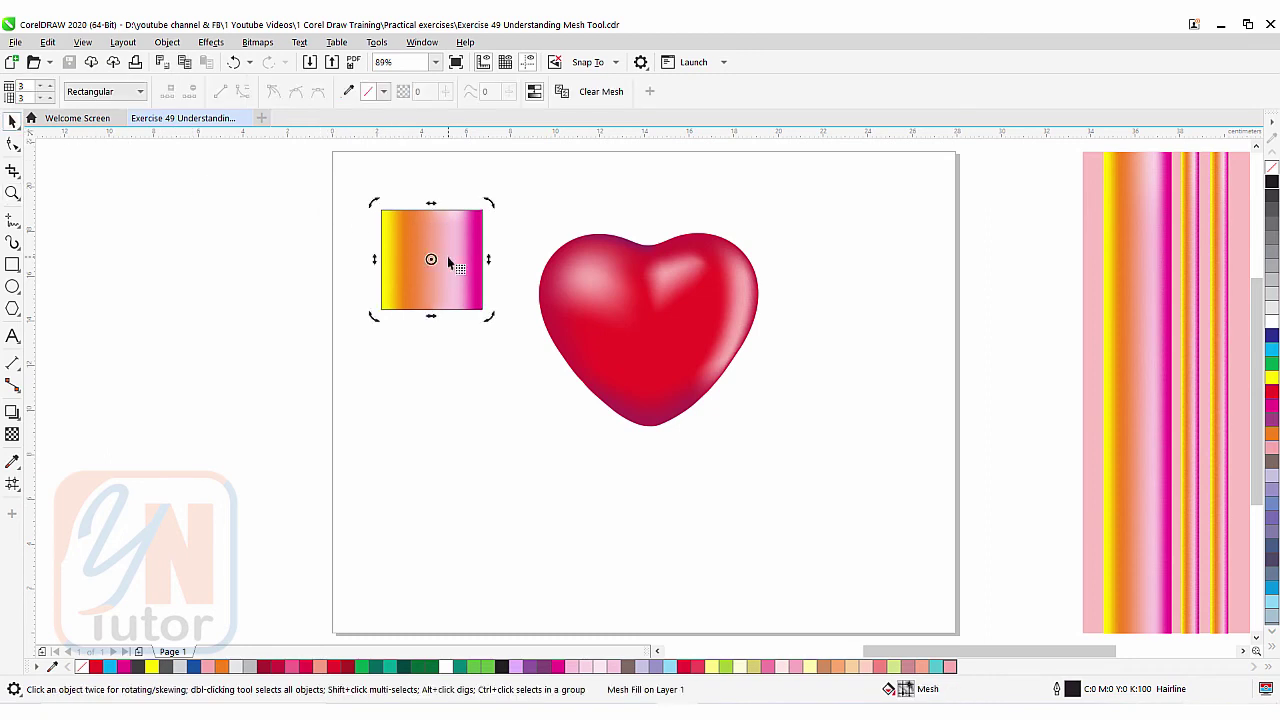
key("m")
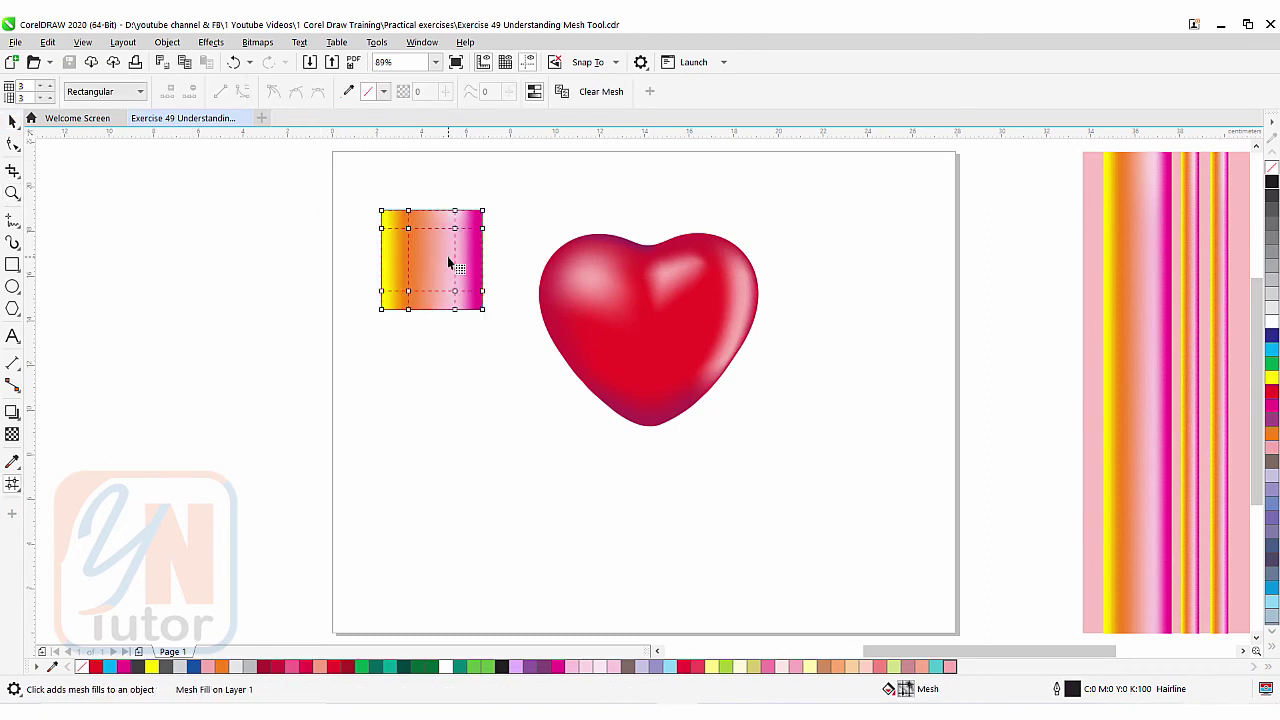
double_click(433, 212)
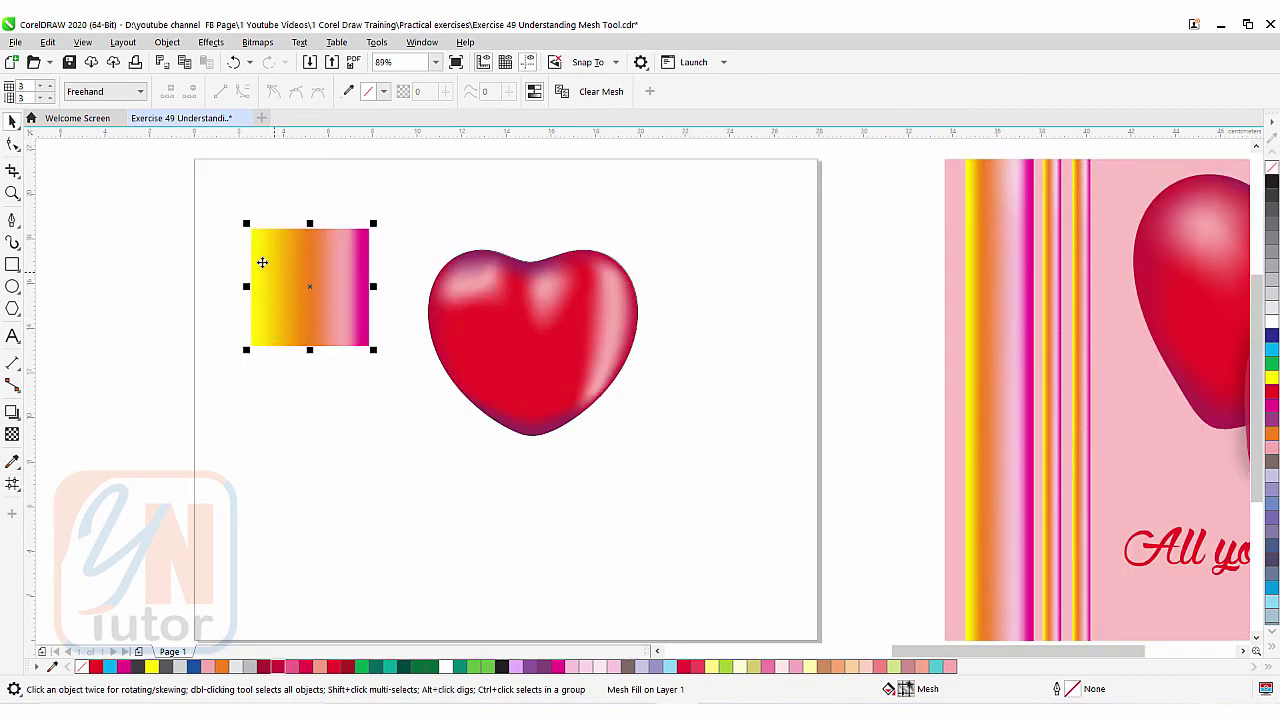
- Move the gradient square to the page's upper-left area, stretch it to the full page height and narrow it into a vertical stripe
left_click_drag(260, 263, 241, 211)
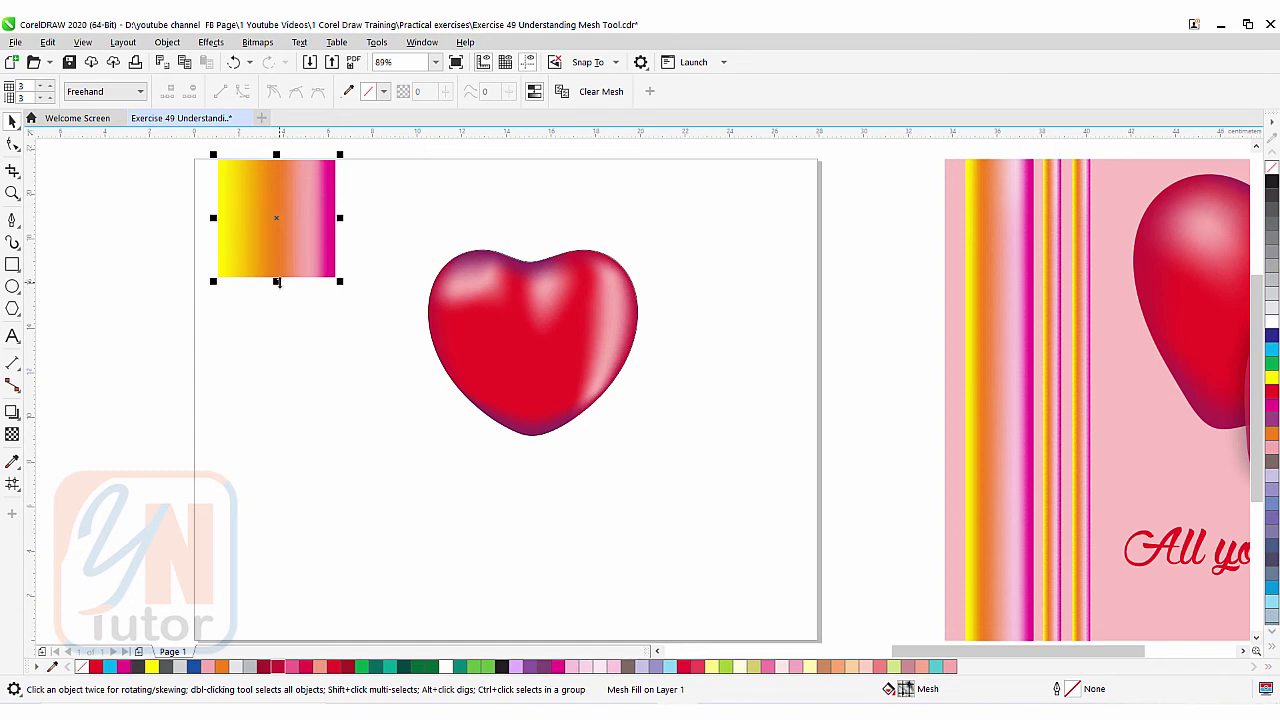
left_click_drag(277, 282, 275, 550)
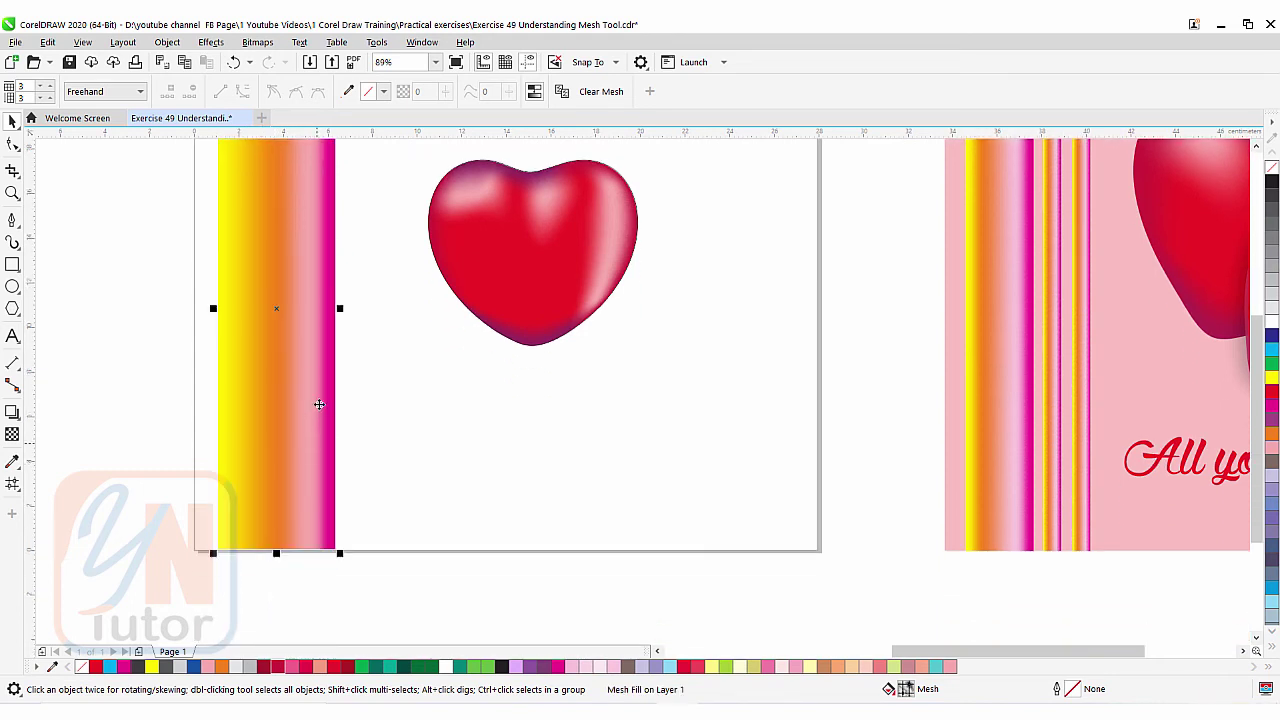
left_click_drag(339, 308, 315, 393)
key("h")
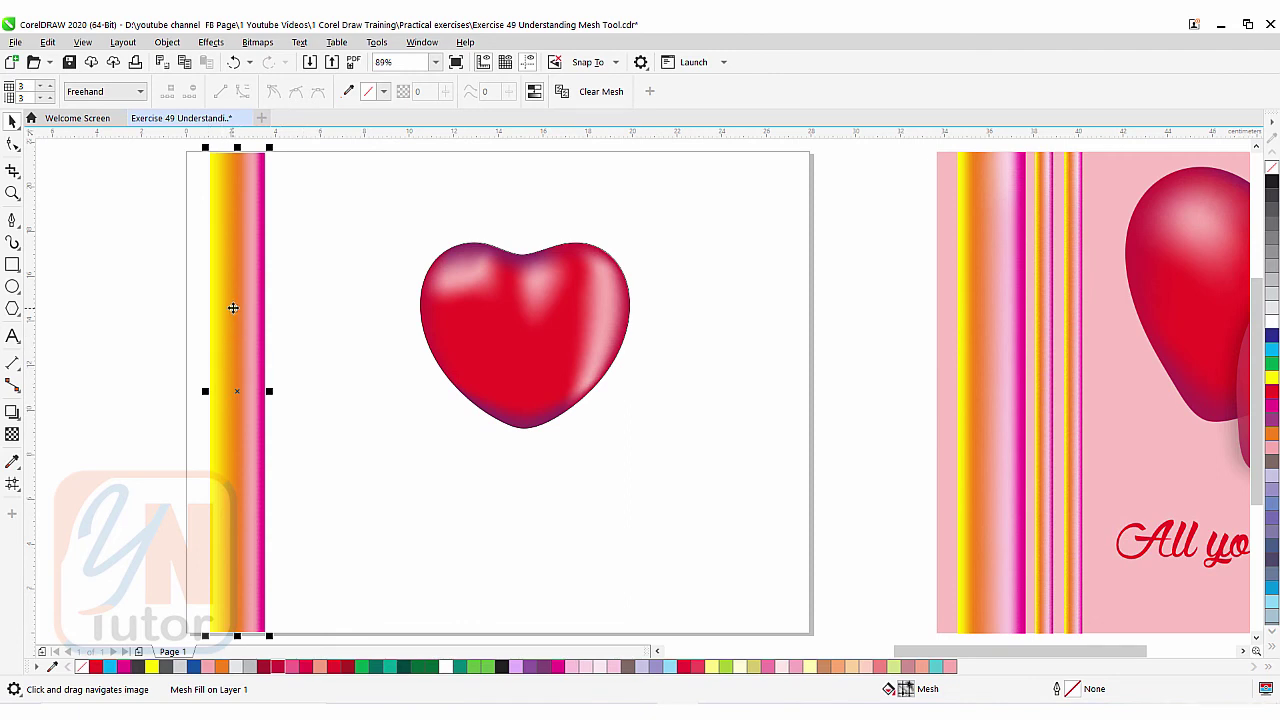
- Duplicate the stripe to its right, narrow the copy, and place a second copy of the thin stripe beside it
left_click_drag(233, 308, 306, 309)
left_click_drag(334, 391, 294, 414)
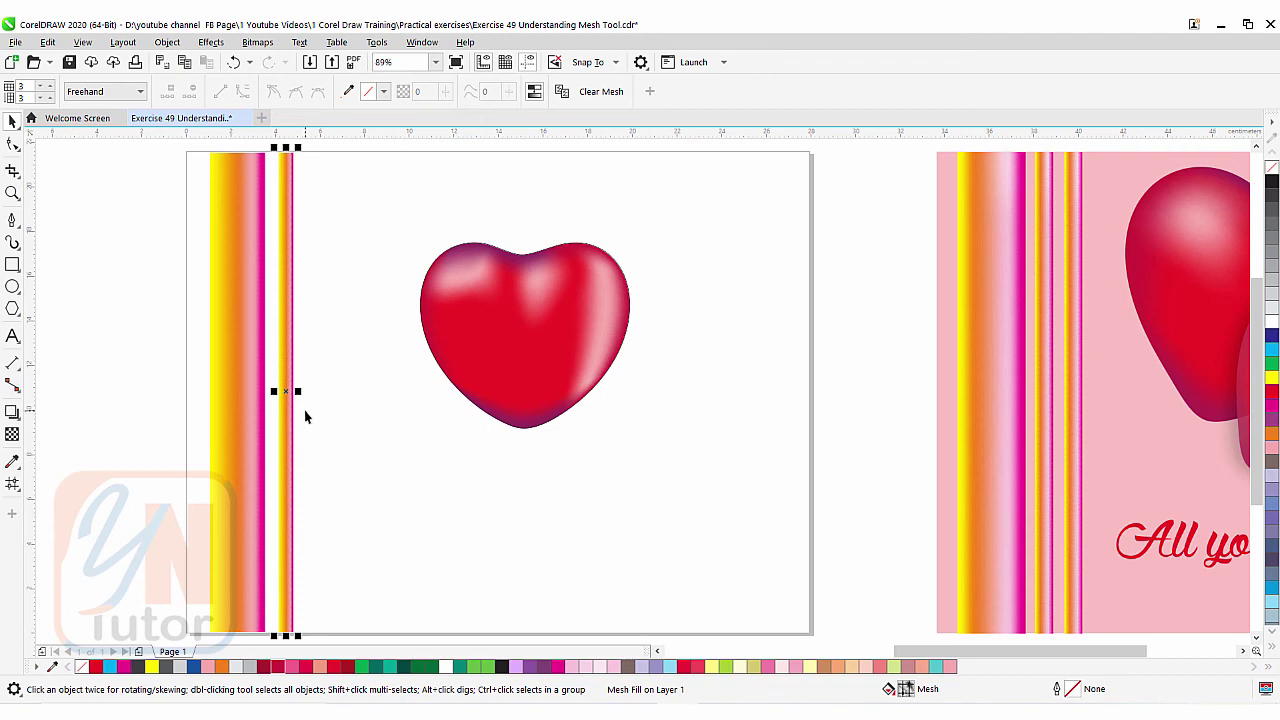
left_click_drag(289, 378, 321, 368)
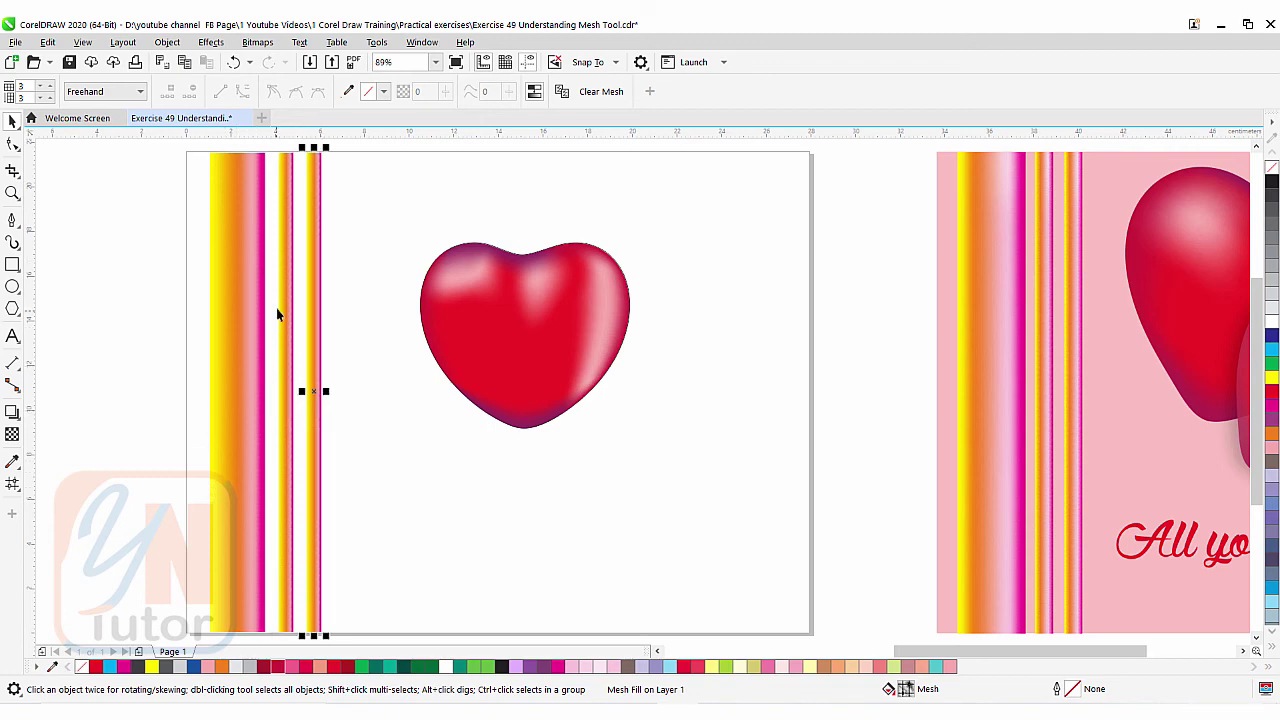
- Enlarge the heart proportionally and rotate it slightly clockwise
key("Escape")
left_click(499, 329)
key("m")
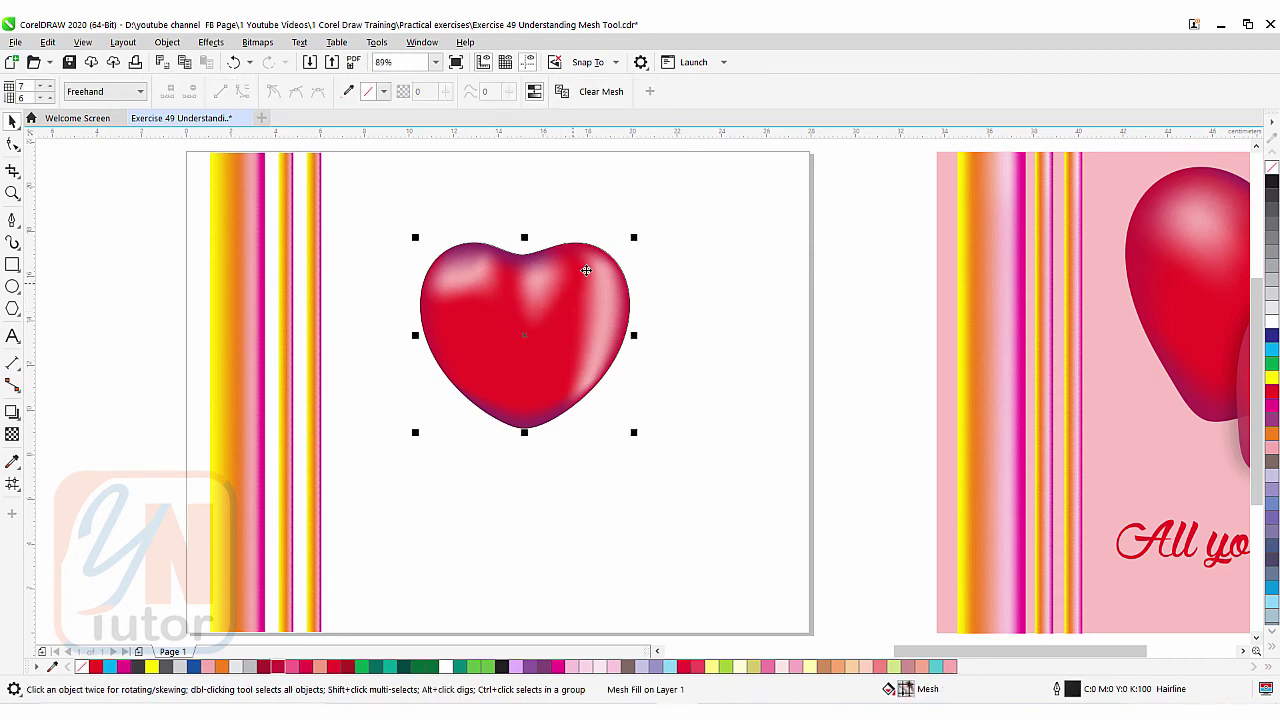
left_click_drag(634, 237, 685, 191)
left_click(573, 274)
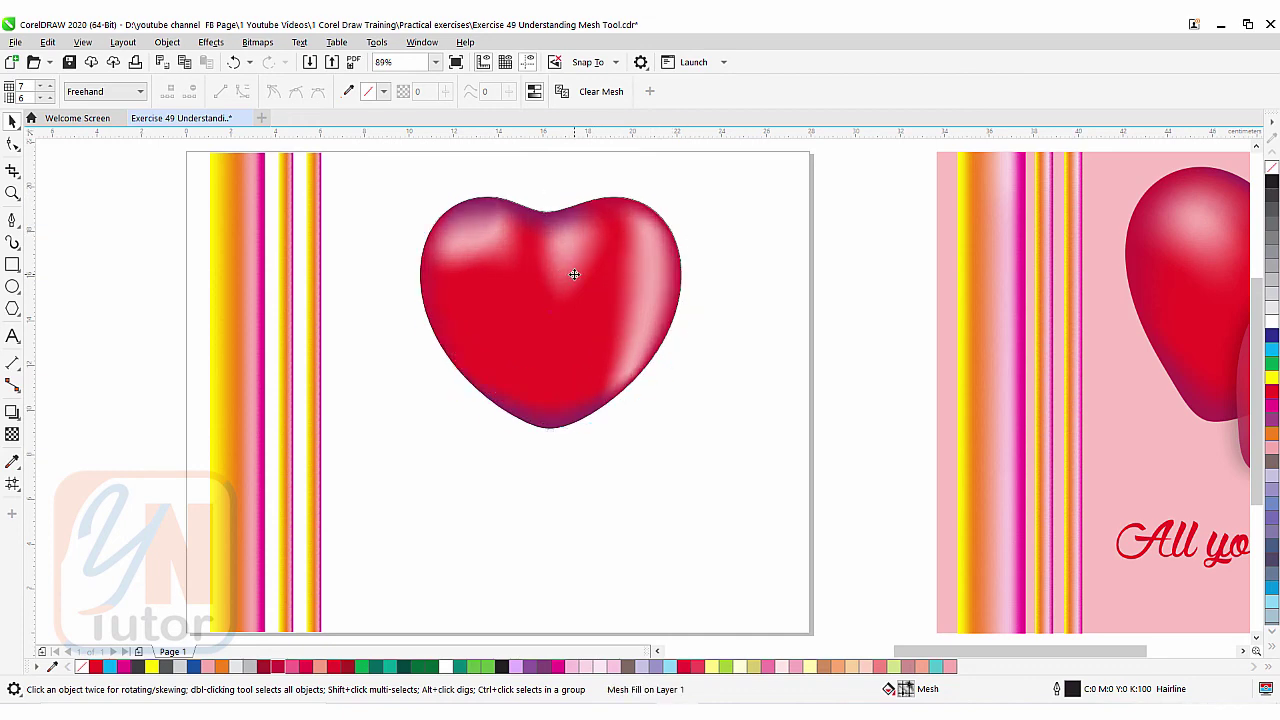
left_click_drag(702, 190, 712, 225)
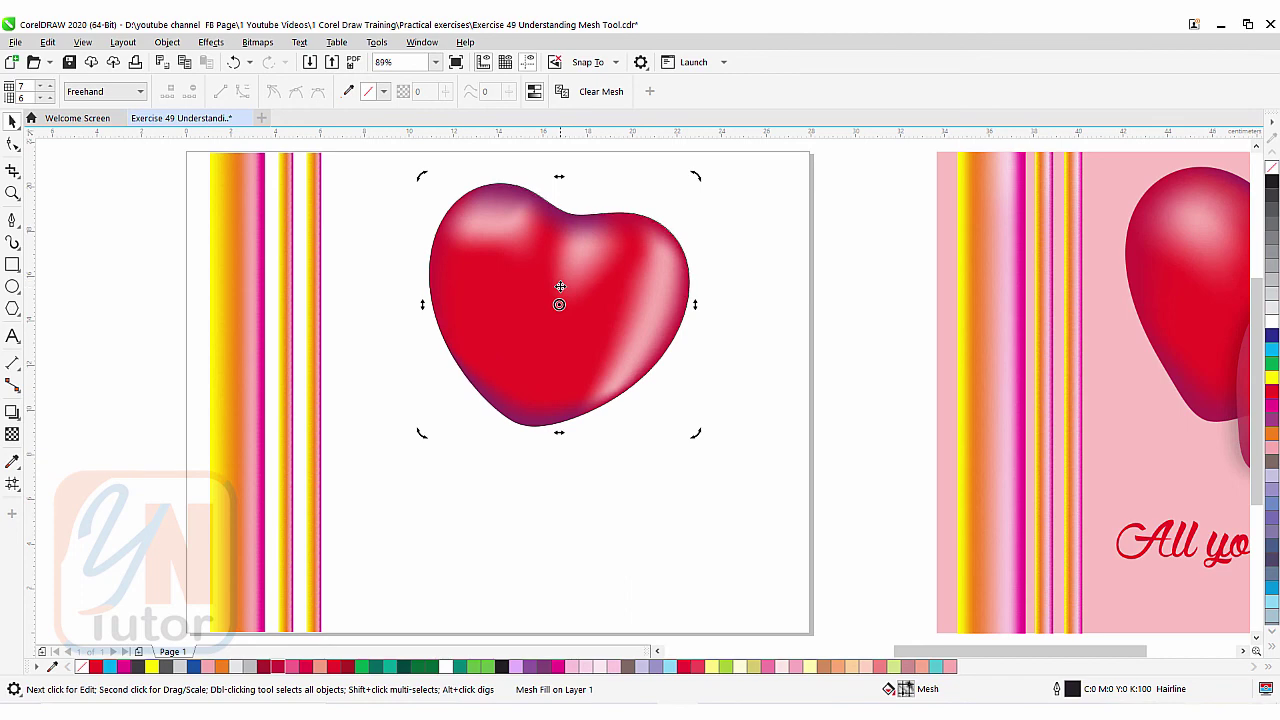
- Duplicate the heart, shrink and rotate the copy further clockwise, and place it overlapping the large heart's lower right
left_click_drag(560, 287, 629, 301)
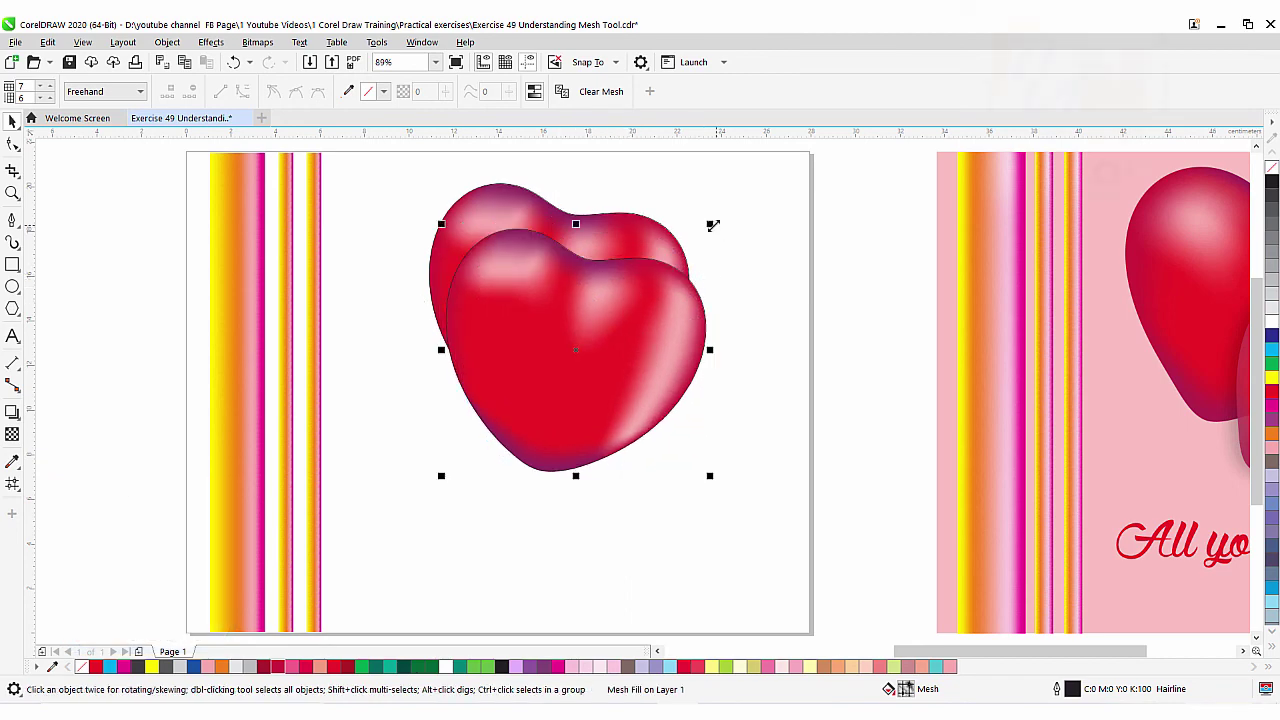
left_click_drag(713, 225, 683, 347)
left_click(546, 366)
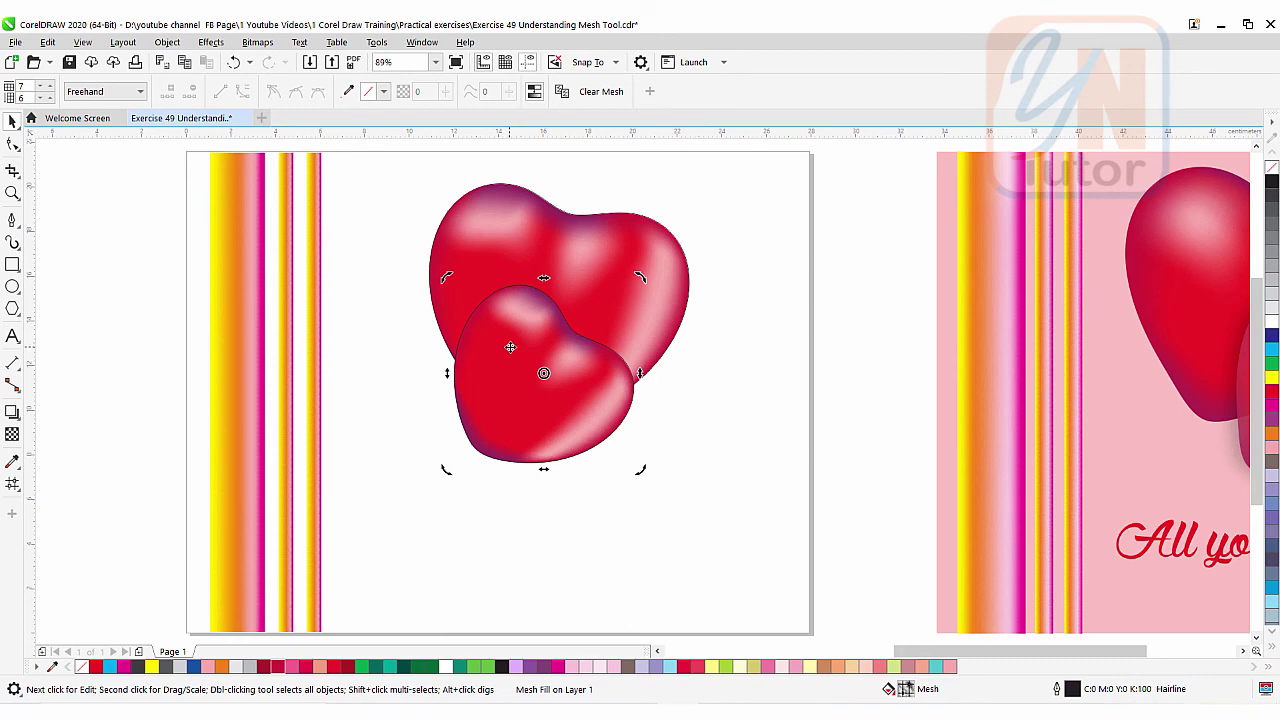
left_click_drag(510, 347, 589, 339)
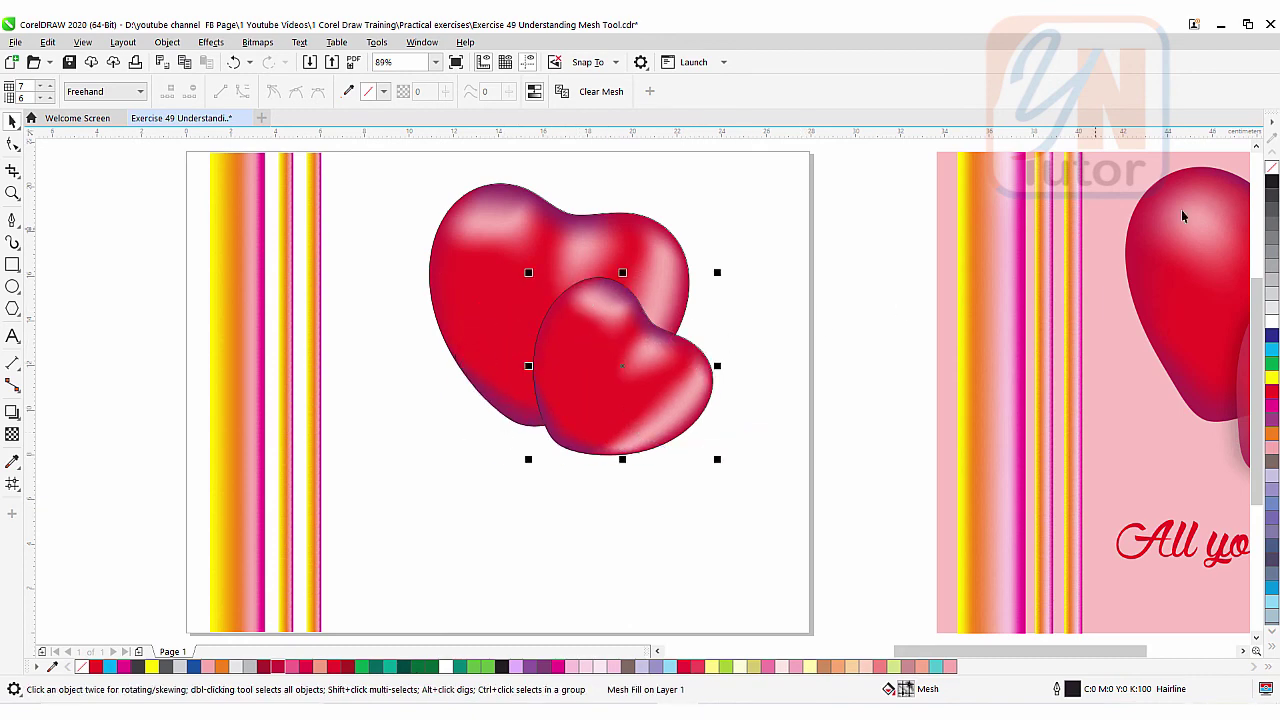
- Remove the outlines from both hearts and shift the smaller heart slightly down and to the right
right_click(1272, 167)
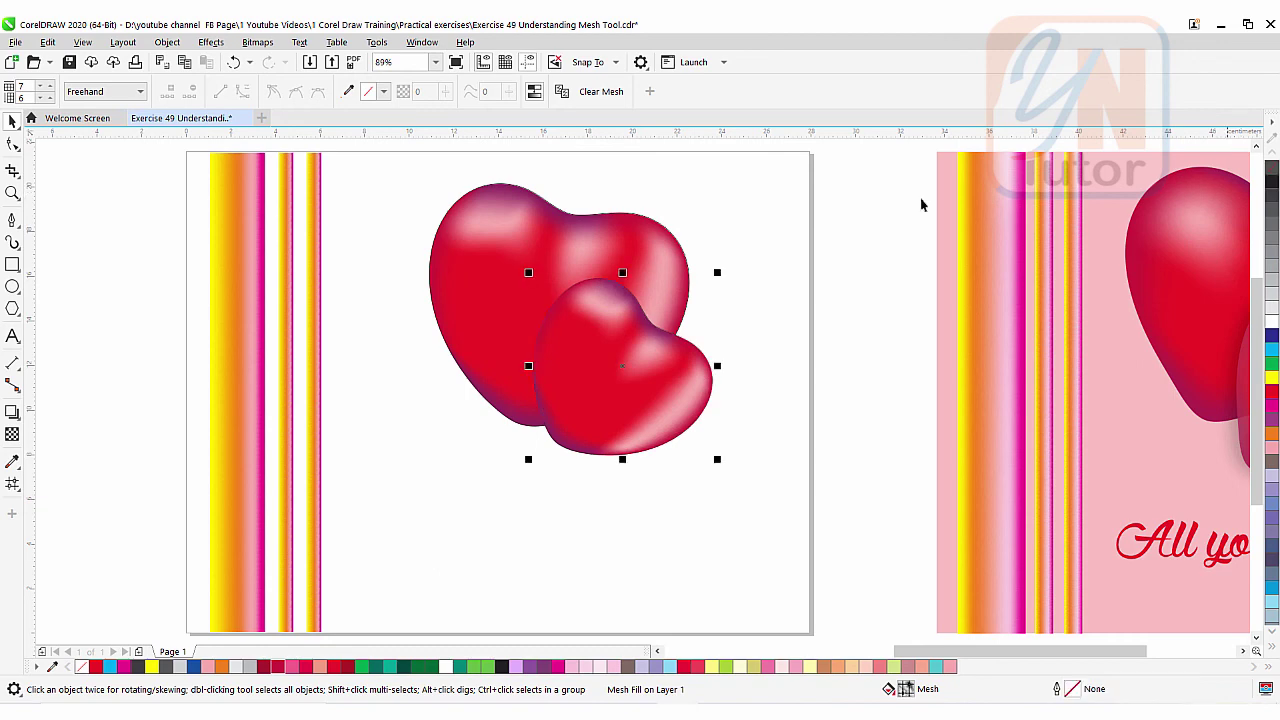
left_click(521, 193)
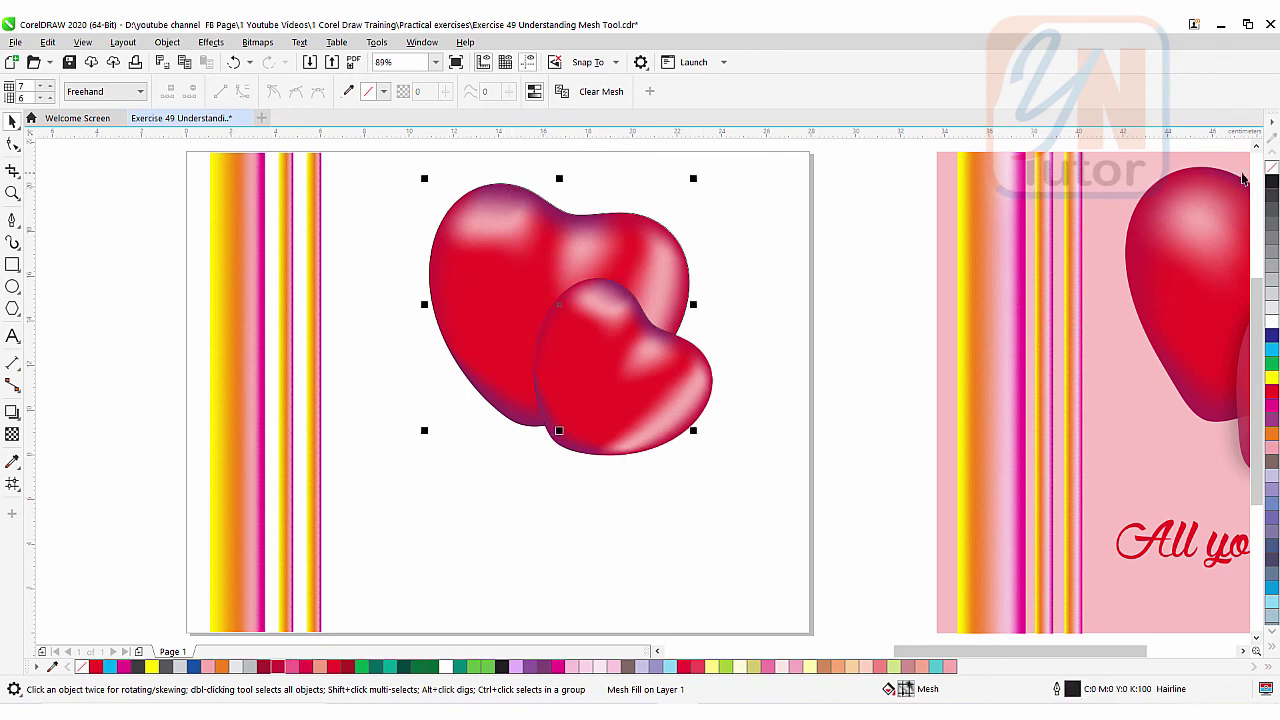
right_click(1272, 167)
left_click_drag(624, 317, 643, 336)
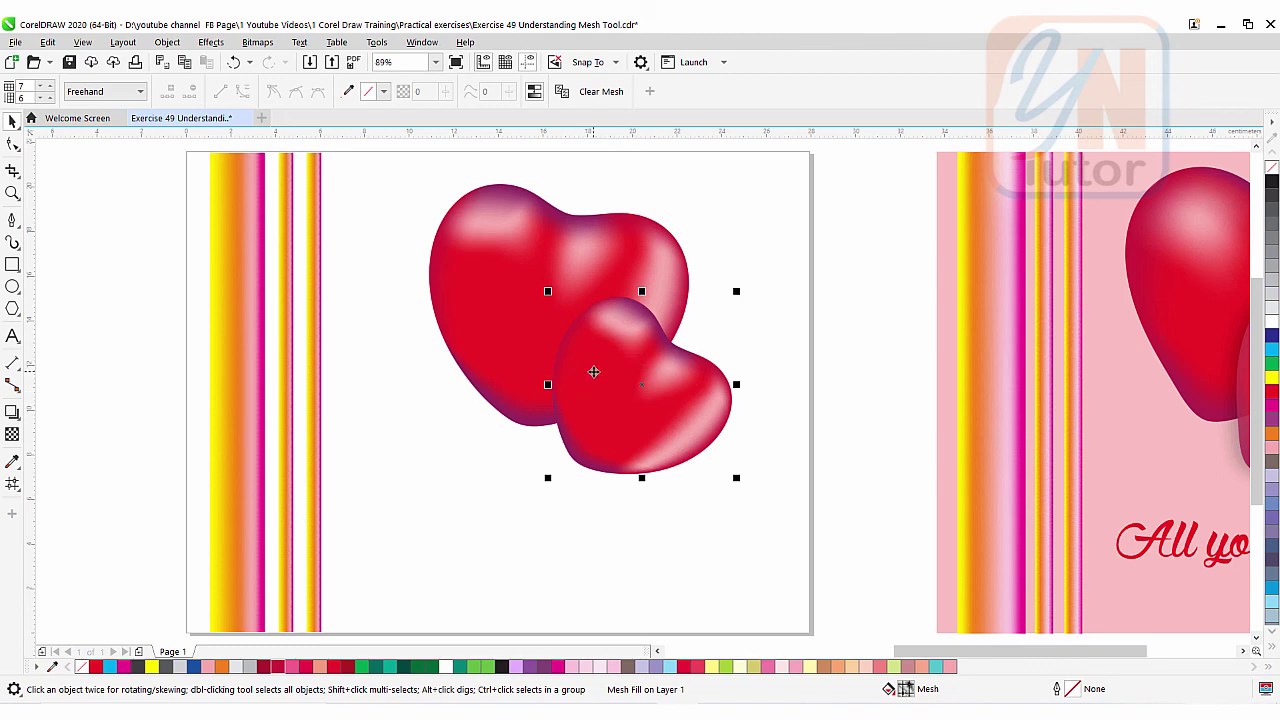
- Select the smaller heart's mesh nodes where it overlaps the large heart and set their transparency to 15
left_click(593, 372)
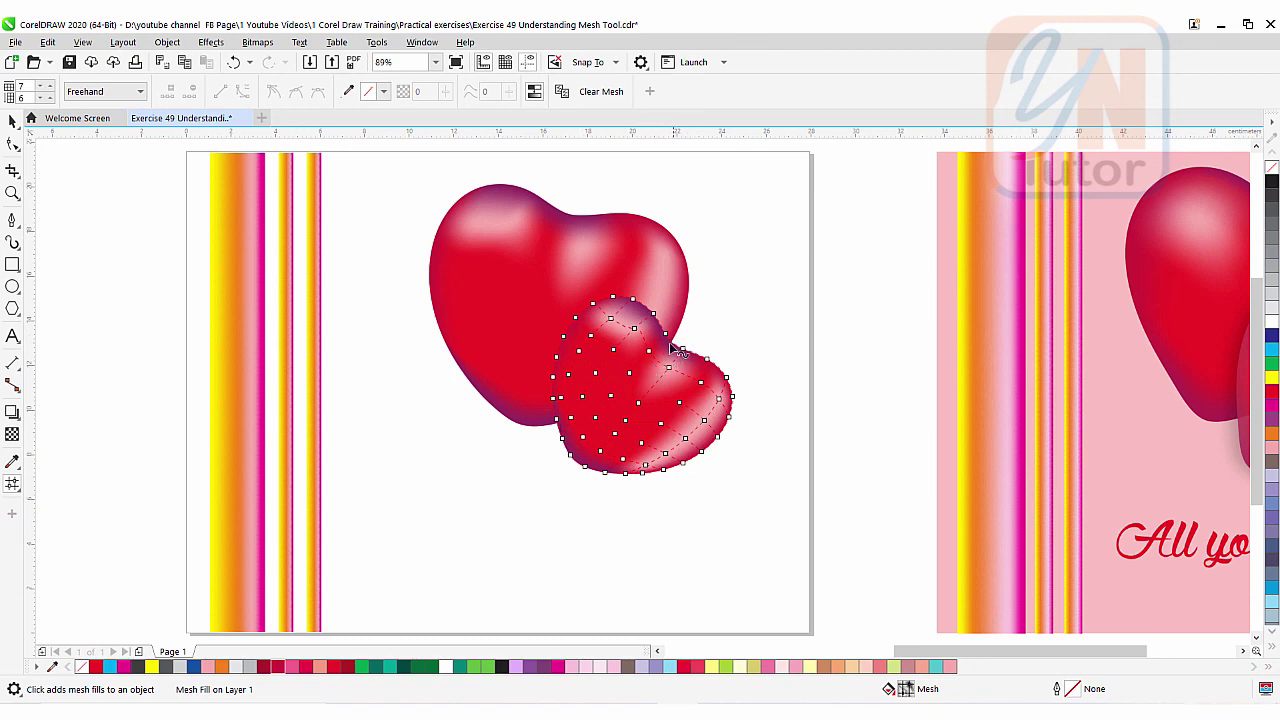
mouse_move(659, 343)
left_mouse_down()
mouse_move(607, 377)
mouse_move(574, 435)
mouse_move(618, 443)
mouse_move(645, 425)
mouse_move(668, 400)
mouse_move(655, 350)
left_mouse_up()
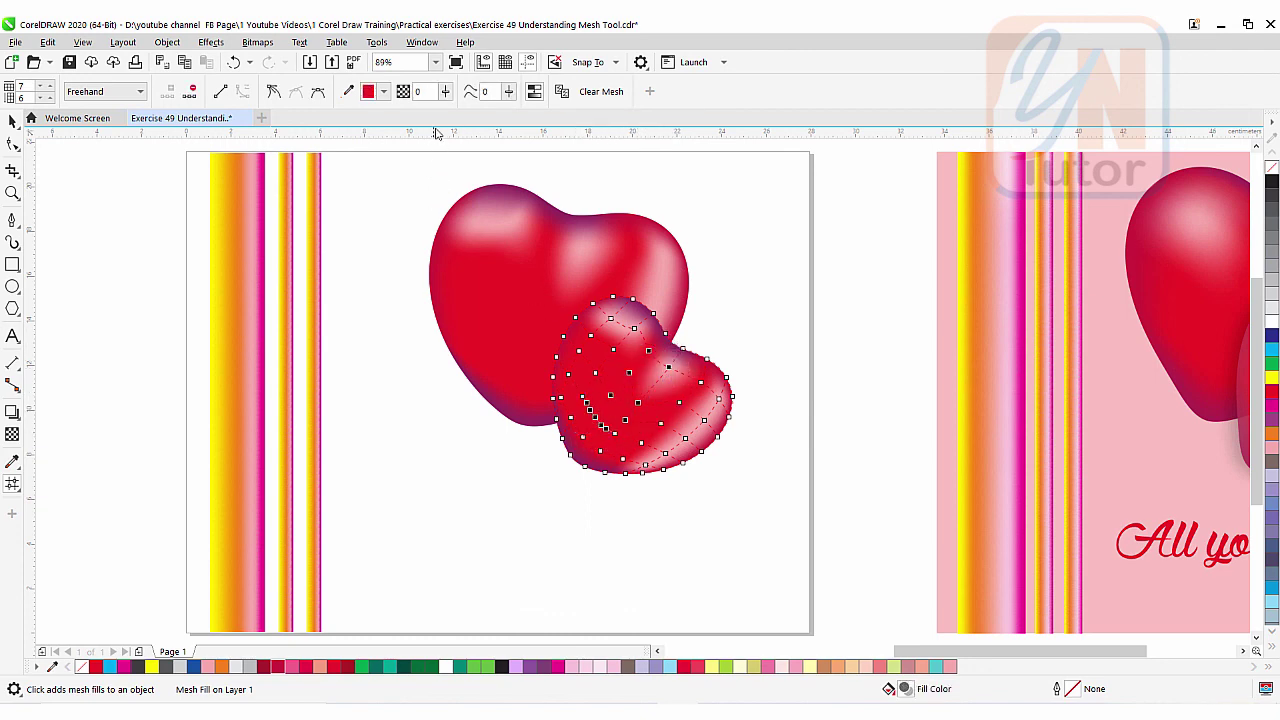
left_click_drag(445, 92, 460, 103)
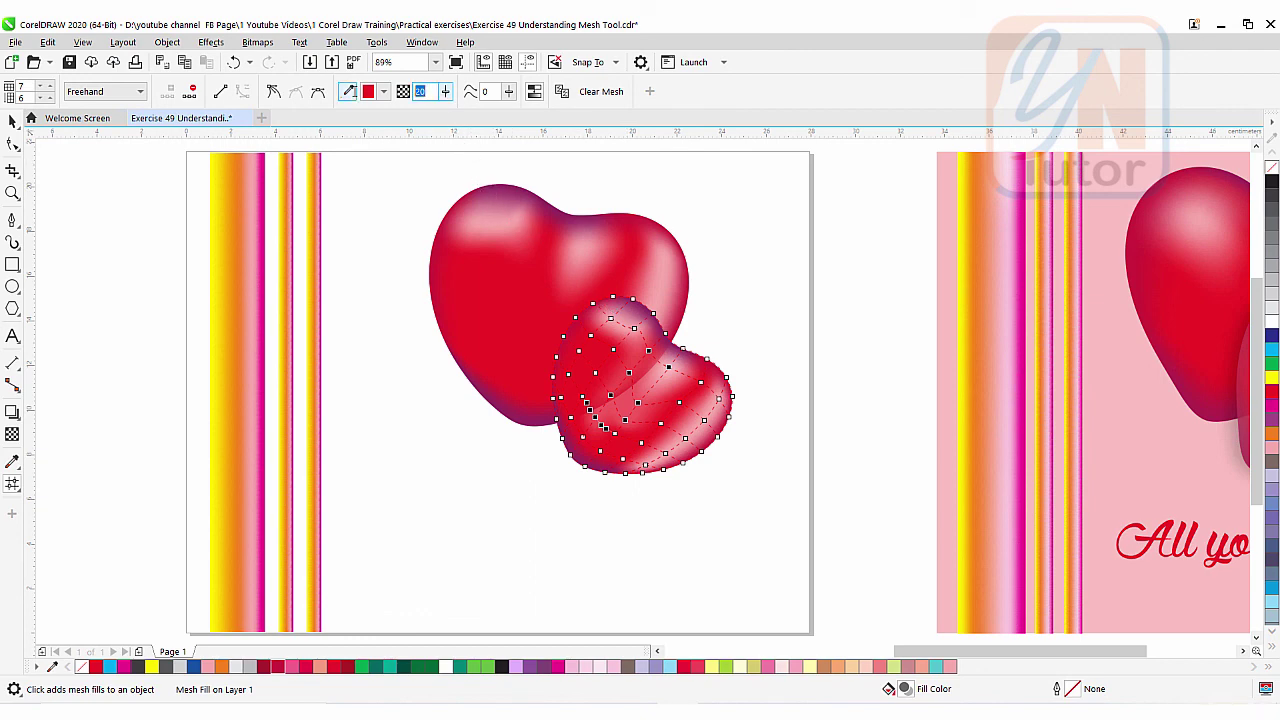
key("space")
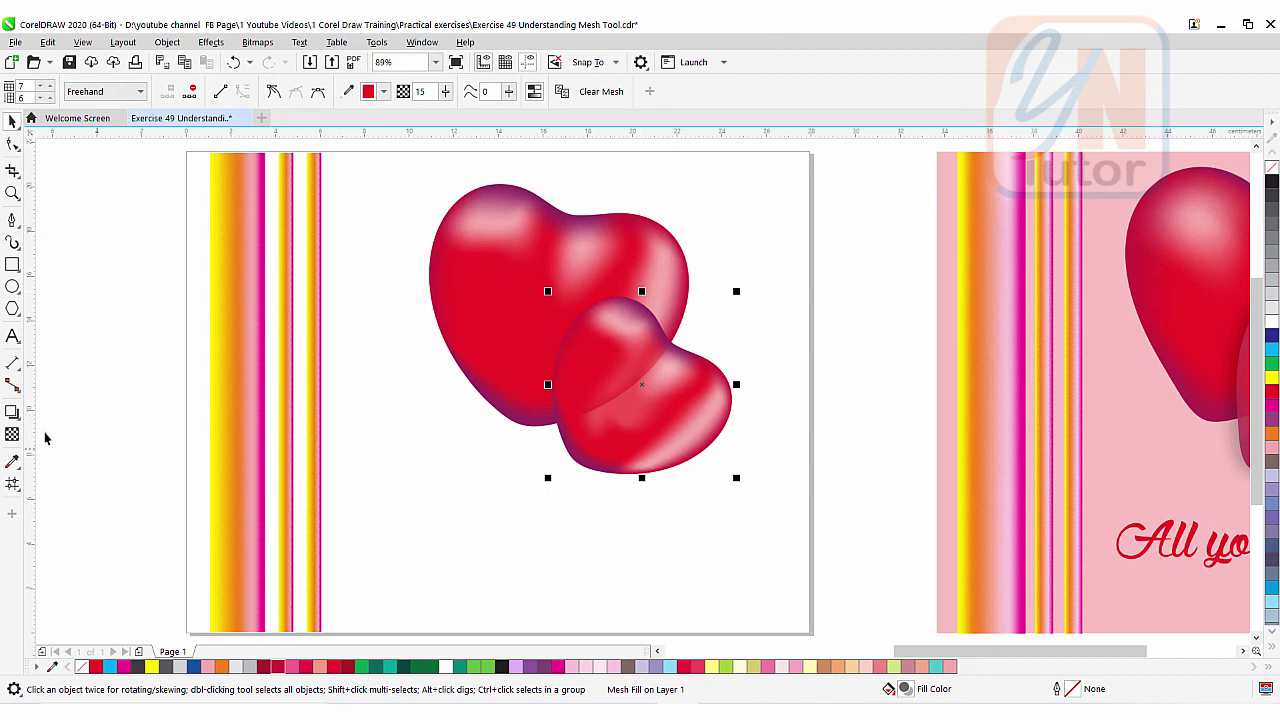
- Add drop shadows to both hearts, offset about -0.38, -0.04 cm for the smaller and -0.53, -0.10 cm for the large one
left_click(12, 413)
mouse_move(620, 365)
left_mouse_down()
mouse_move(583, 364)
mouse_move(541, 397)
left_mouse_up()
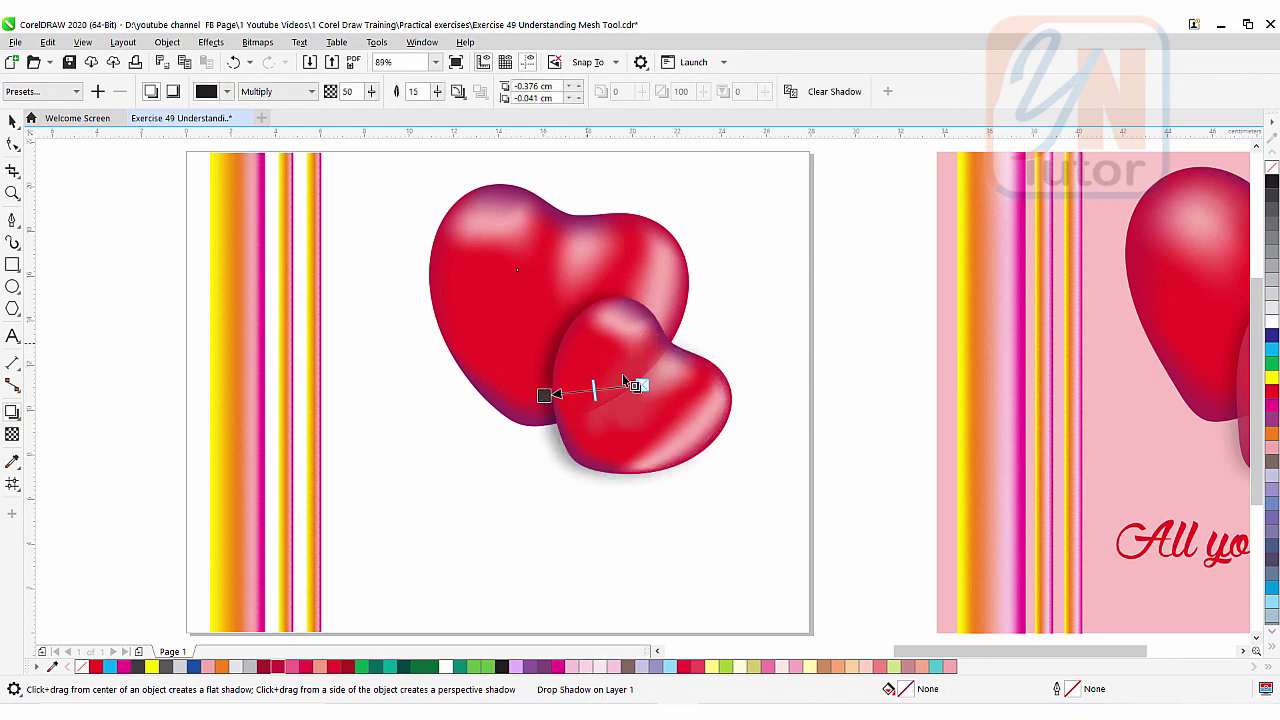
key("space")
left_click(480, 200)
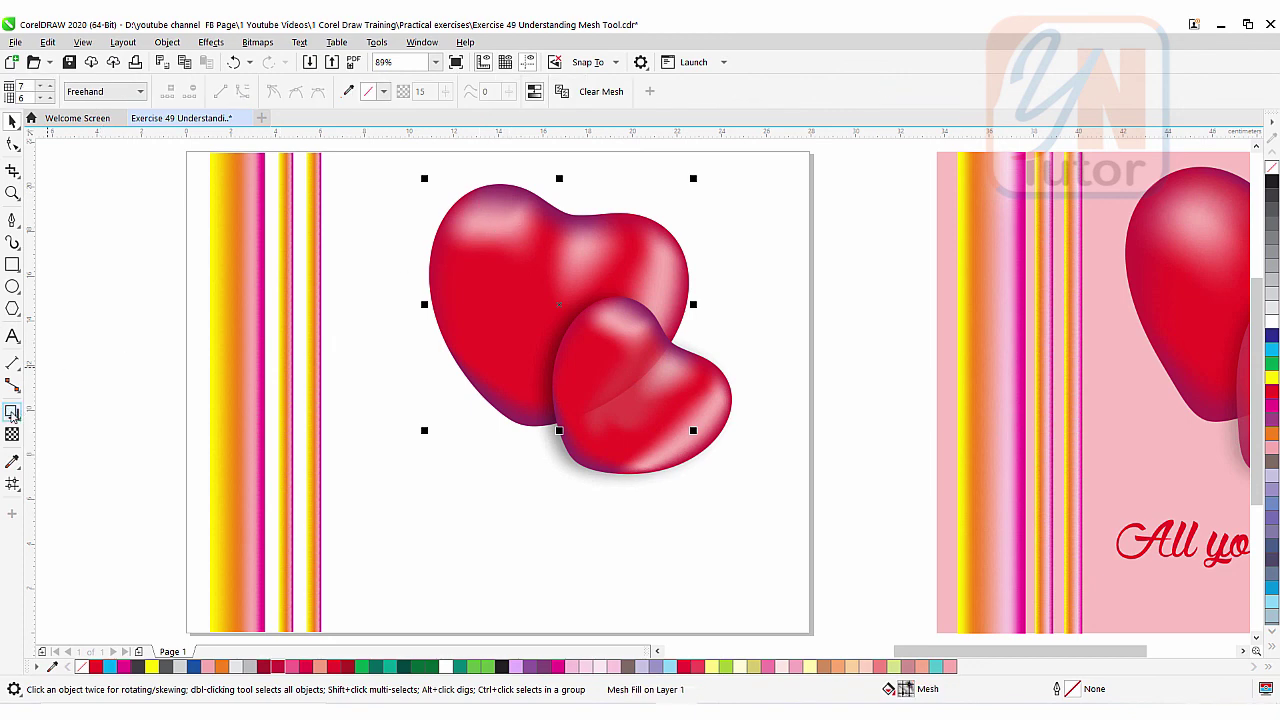
left_click(12, 413)
left_click_drag(543, 283, 412, 330)
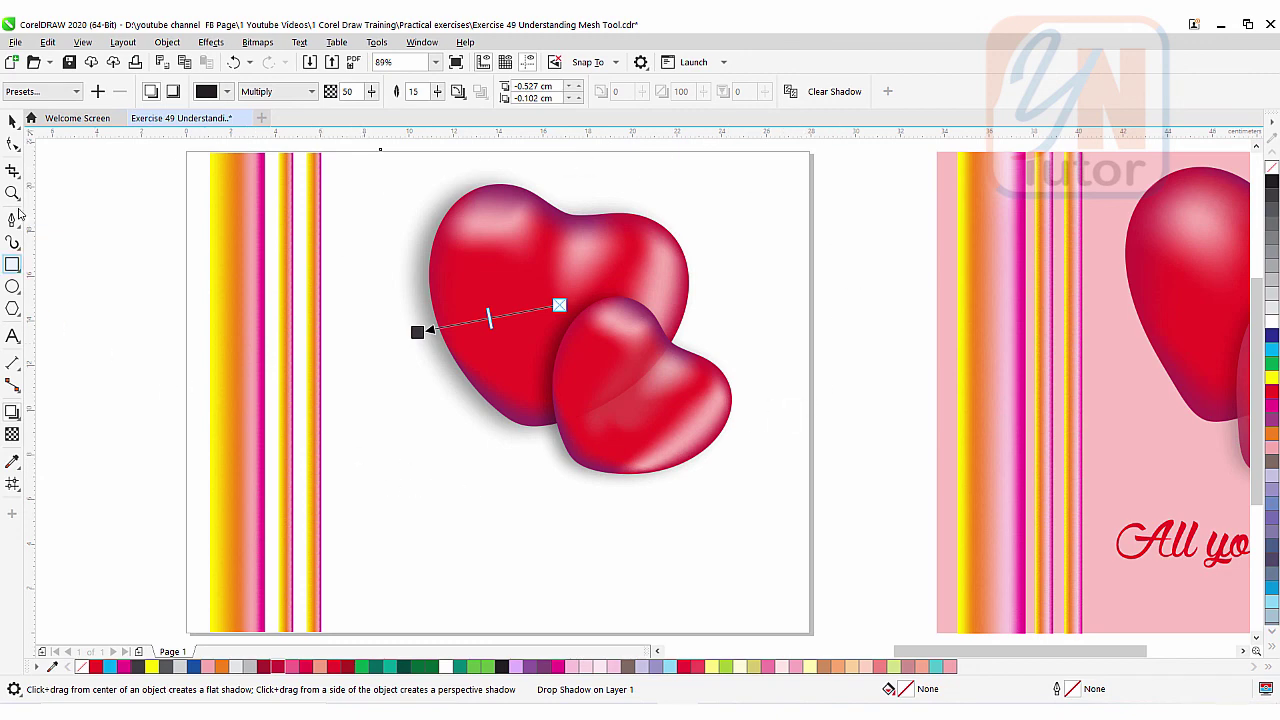
- Create a page-sized background rectangle, fill it with pink, and lighten the fill with white to C0 M33 Y16 K0
double_click(13, 265)
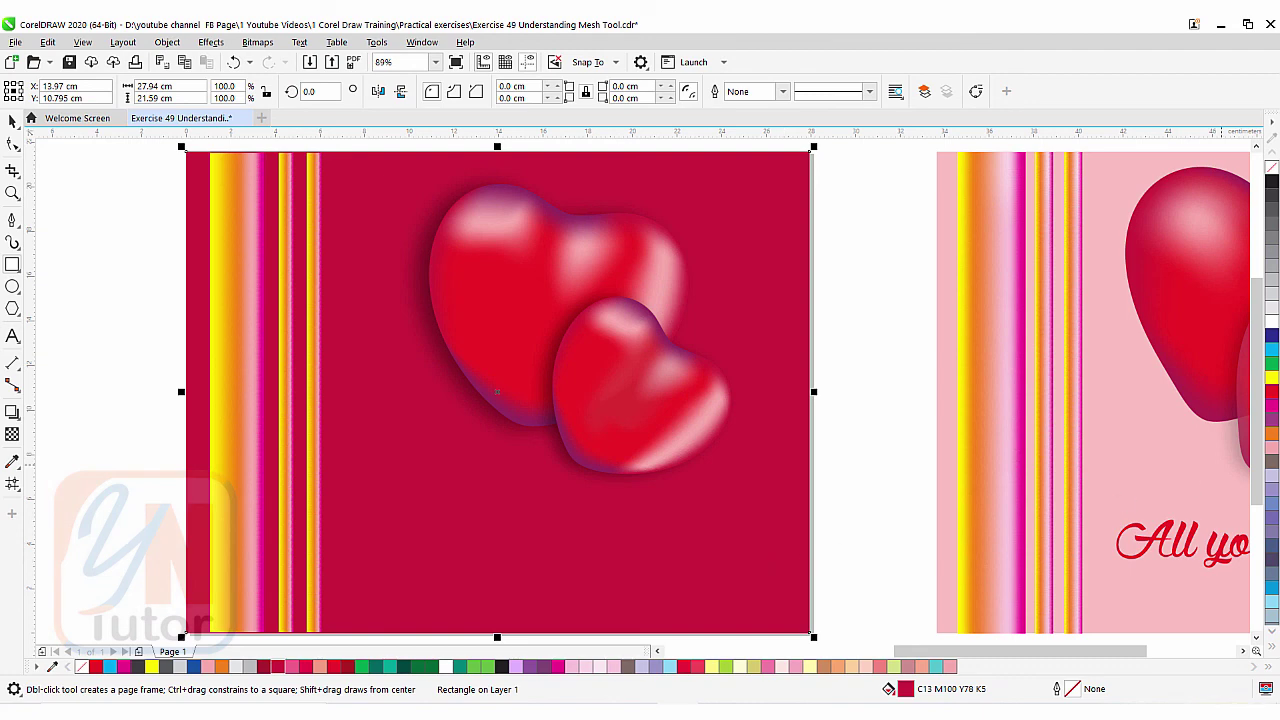
left_click(1272, 452)
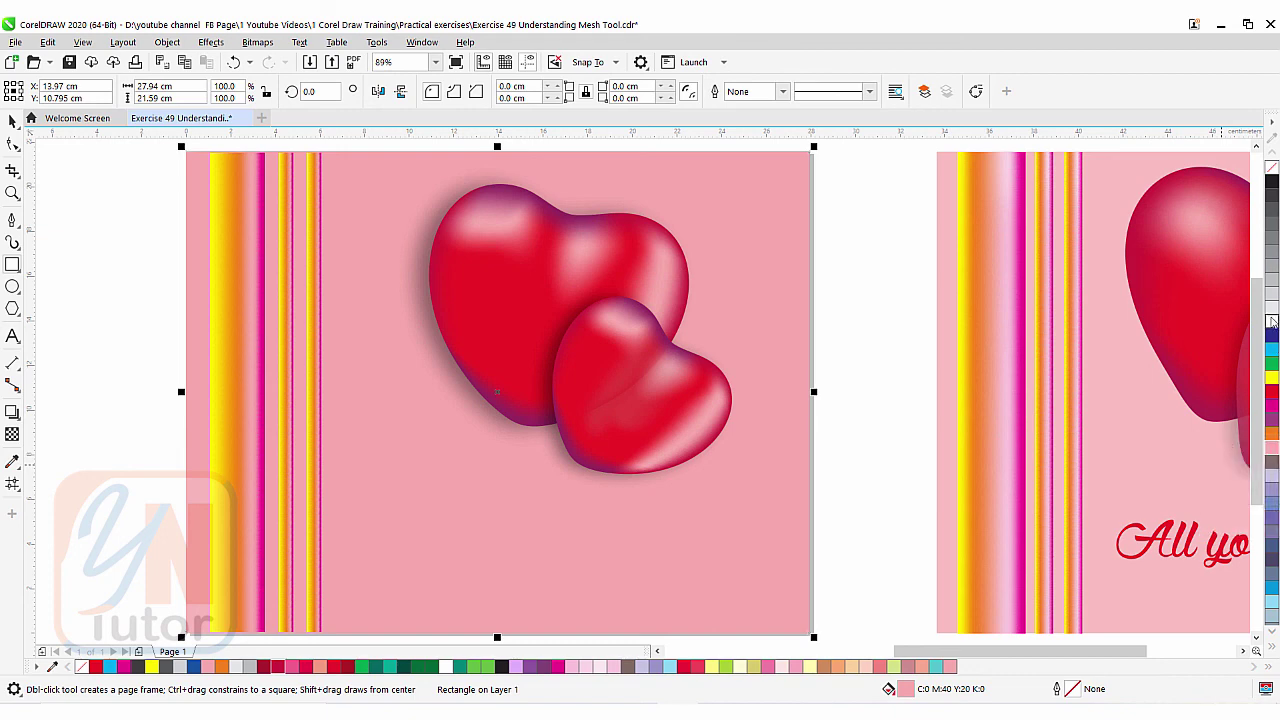
left_click(1272, 320, "ctrl")
left_click(1272, 320, "ctrl")
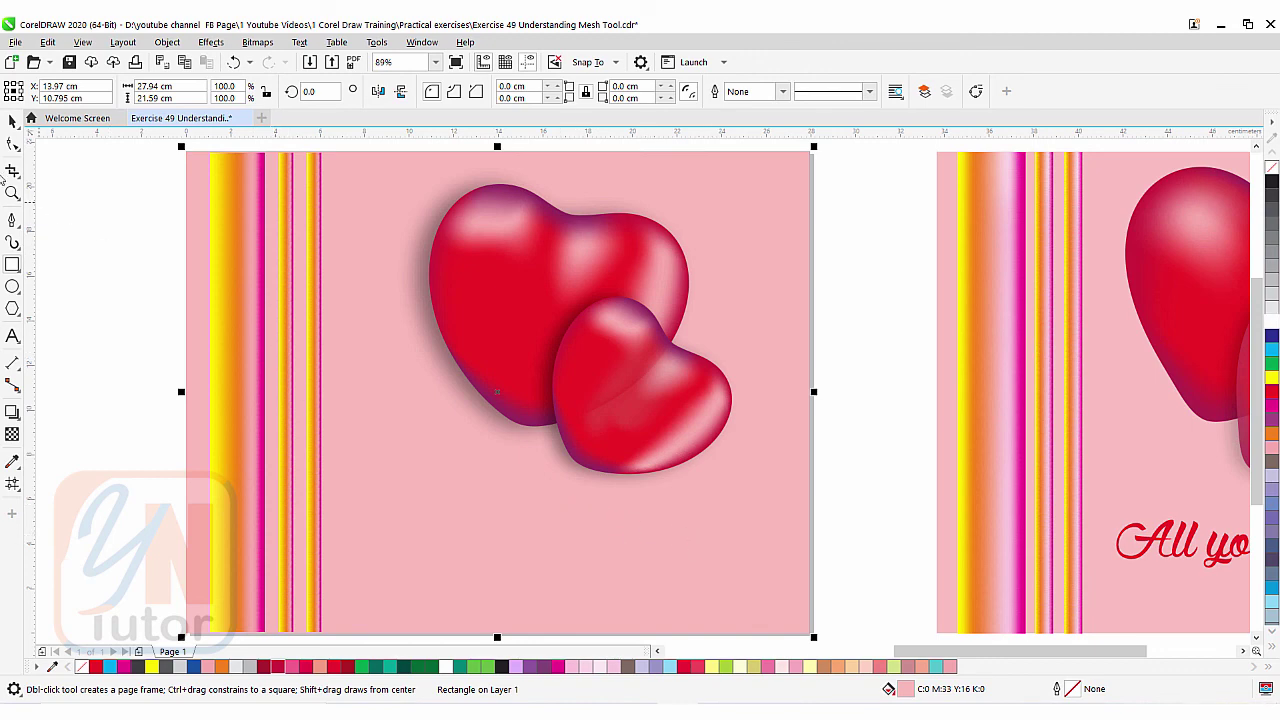
- Copy the red "All you need is Love" text from the reference card and place it below the hearts
left_click(9, 126)
left_click(1155, 543)
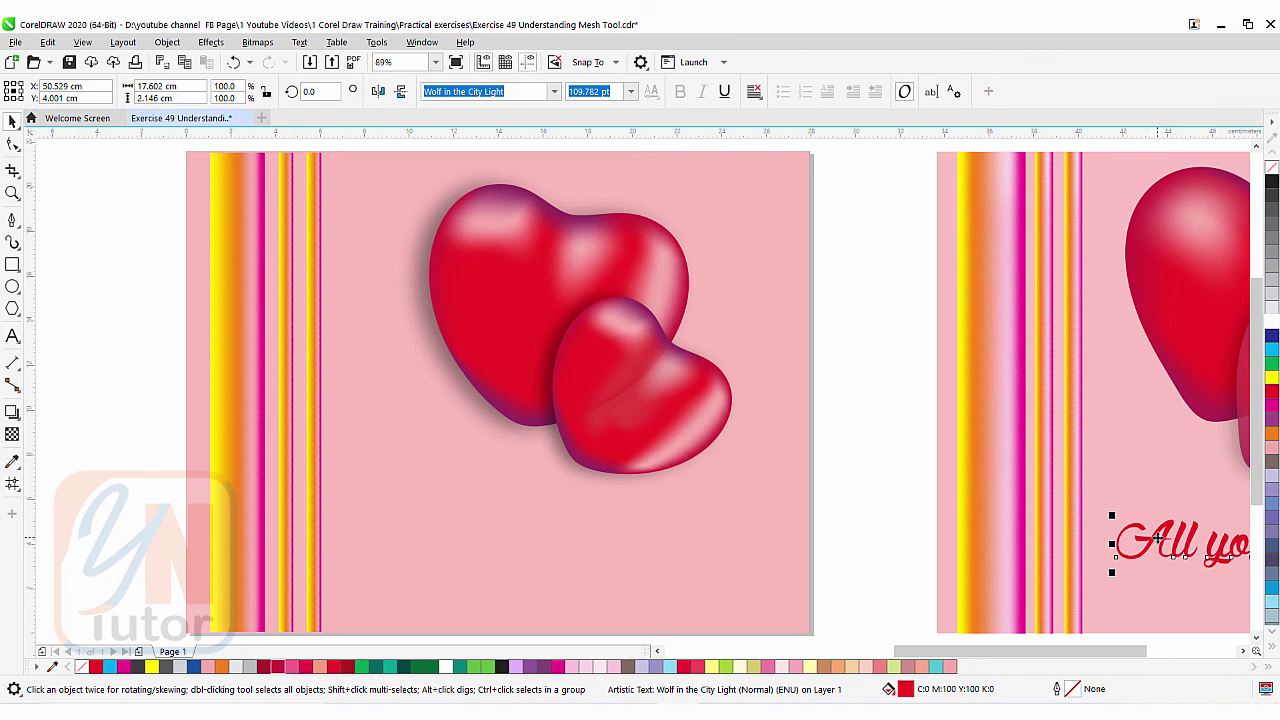
left_click_drag(1155, 543, 405, 538)
left_click(403, 537)
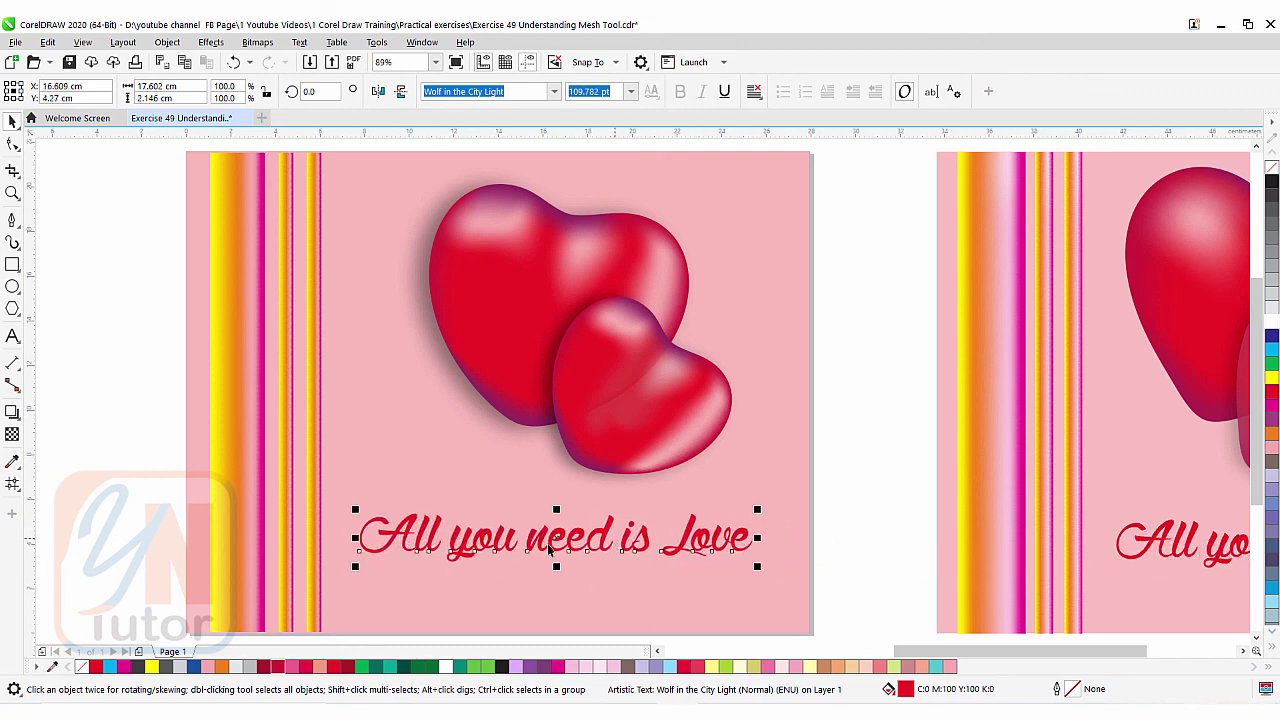
- Add a drop shadow to the copied text, offset about -0.16, -0.05 cm, and deselect it
left_click(12, 411)
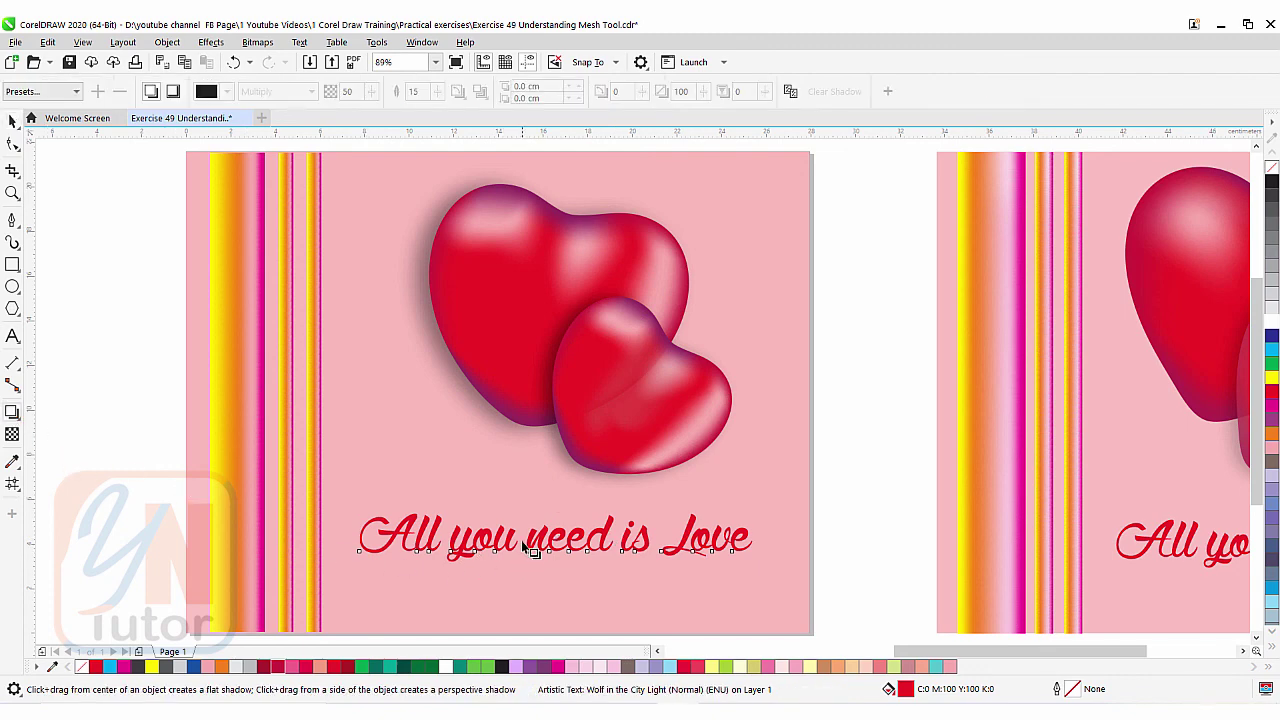
left_click_drag(517, 549, 470, 568)
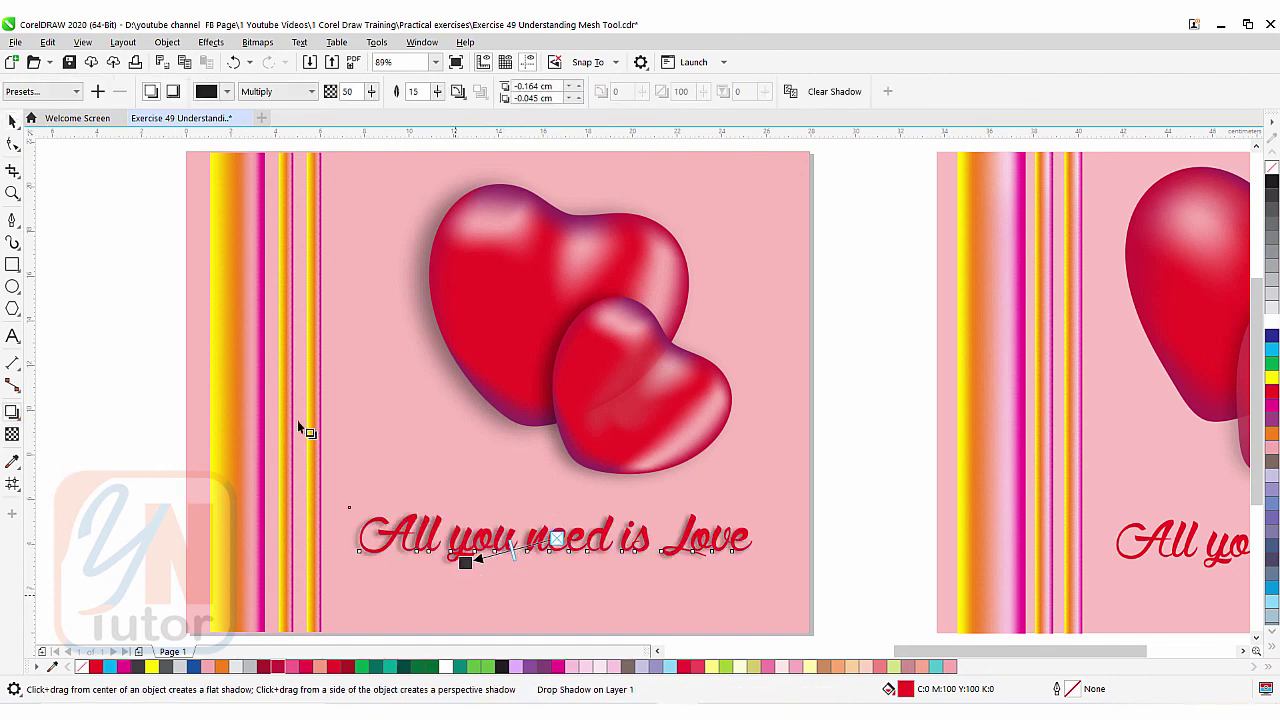
left_click(12, 121)
left_click(58, 229)
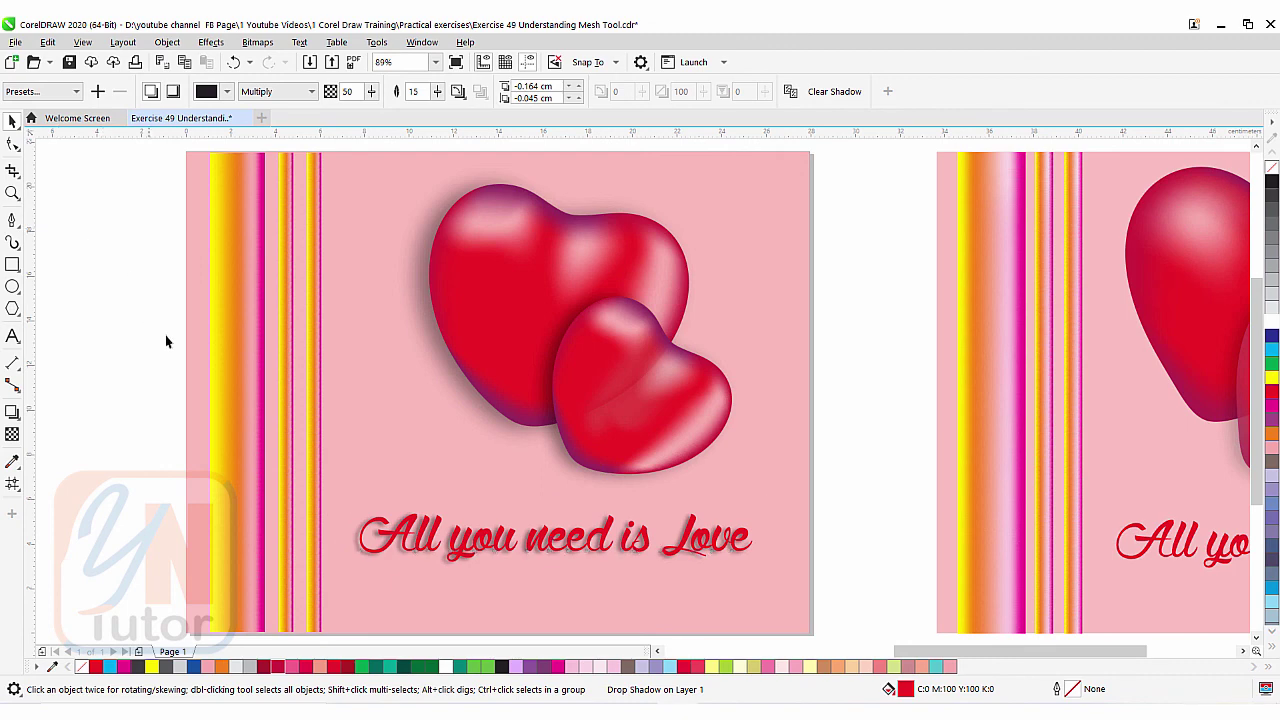